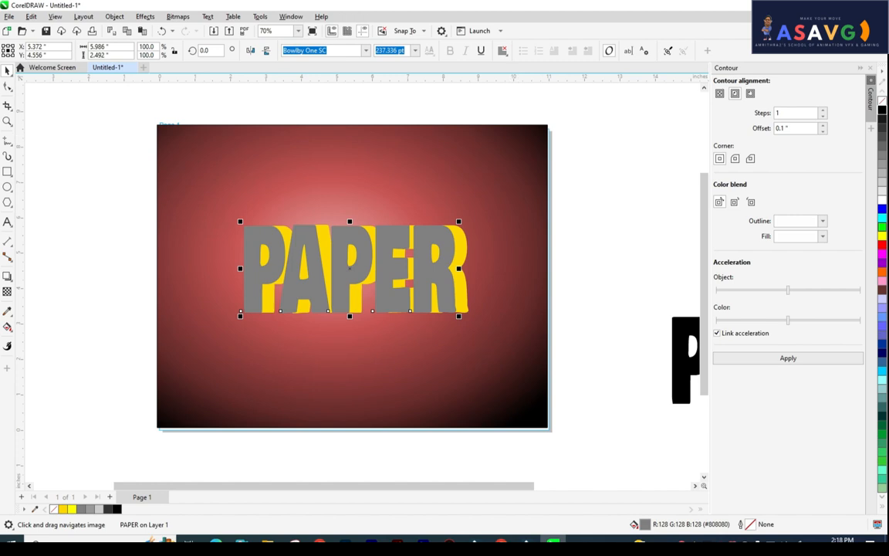
Step: Open the Objects docker and move it clear of the PAPER lettering
{"action": "left_click", "coordinate": [291, 16]}
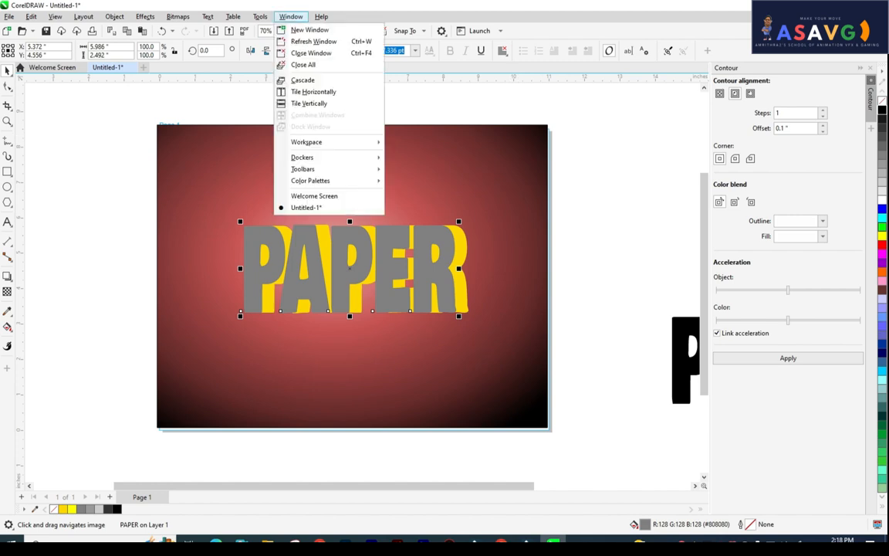
{"action": "mouse_move", "coordinate": [302, 157]}
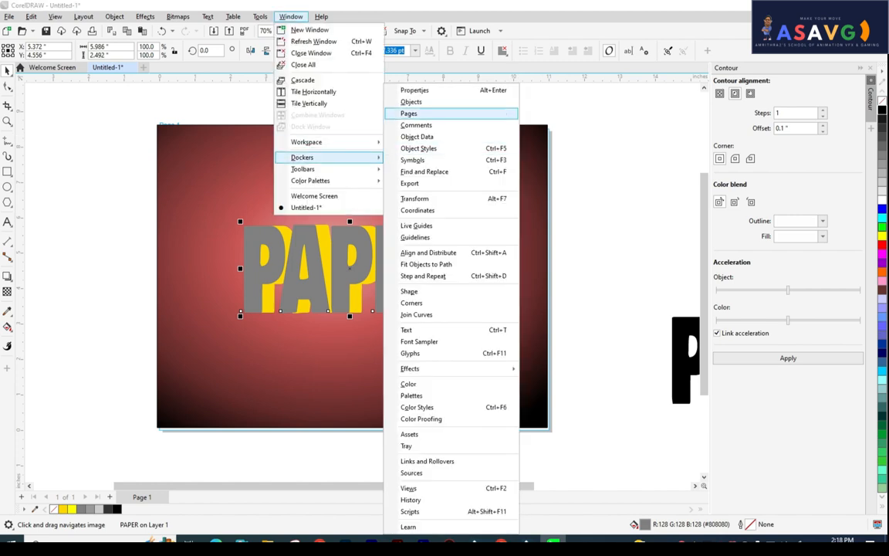
{"action": "left_click", "coordinate": [411, 101]}
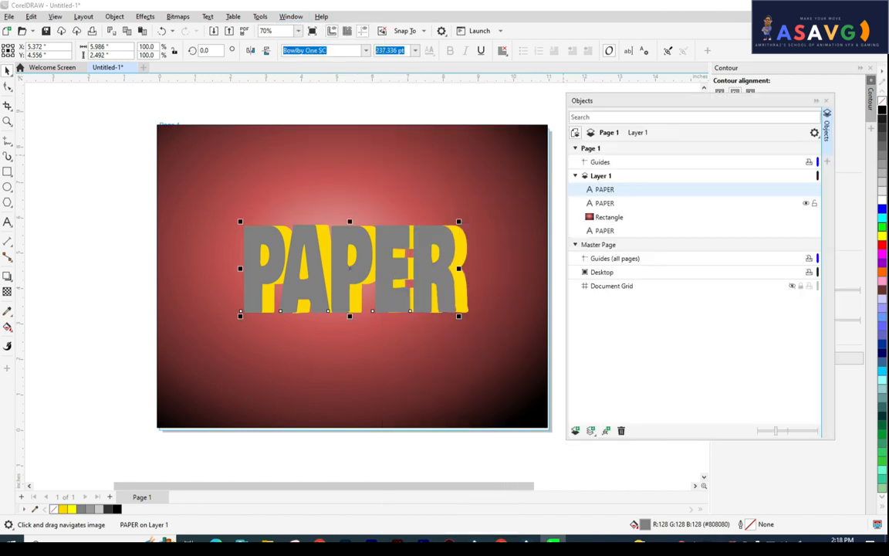
{"action": "left_click_drag", "start_coordinate": [641, 101], "coordinate": [619, 97]}
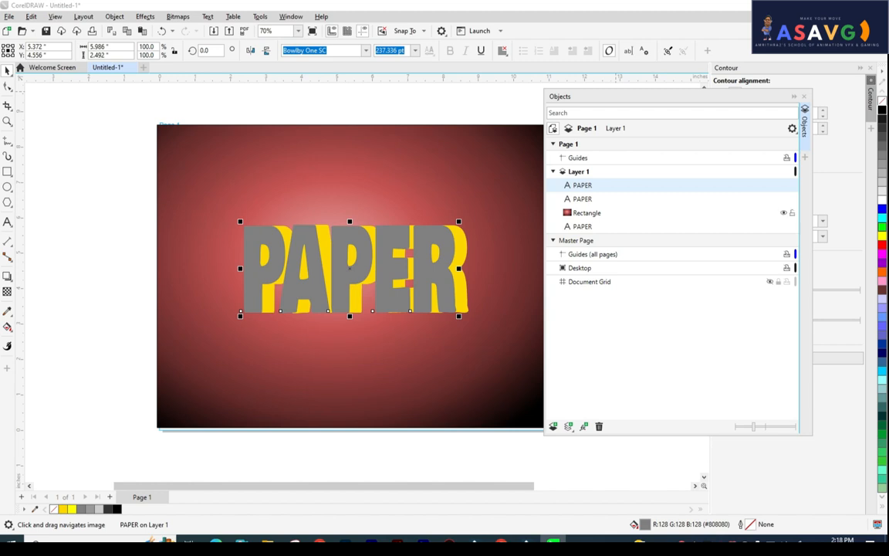
Step: Try deleting the black PAPER text beside the page from the object list, and undo the deletion
{"action": "left_click", "coordinate": [587, 212]}
{"action": "left_click", "coordinate": [582, 226]}
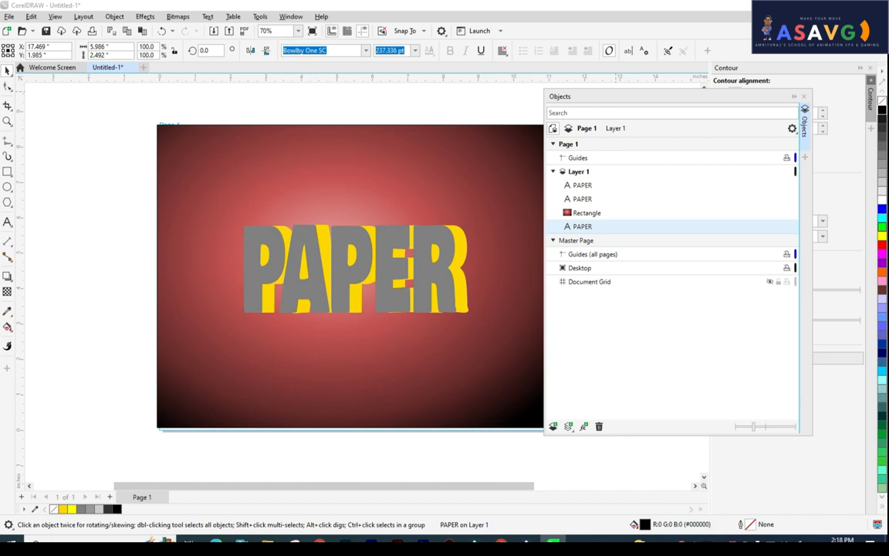
{"action": "key", "text": "Delete"}
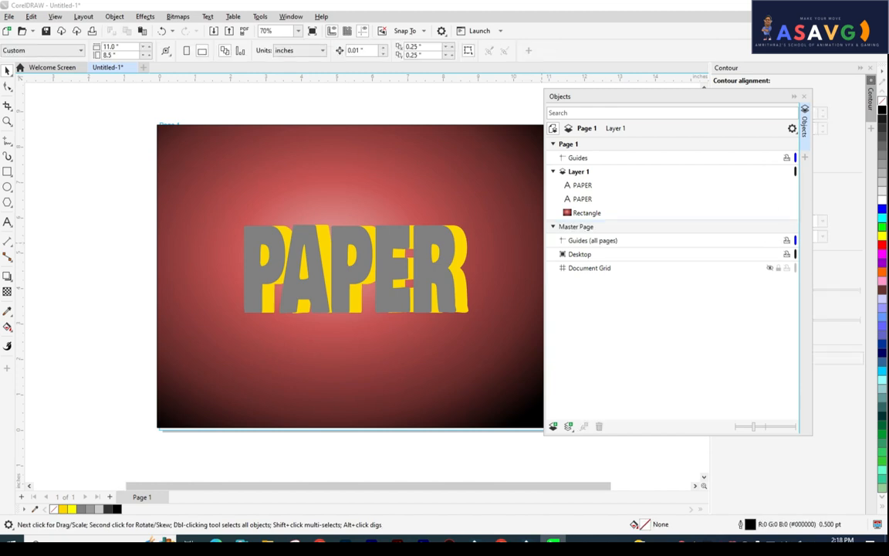
{"action": "left_click_drag", "start_coordinate": [656, 97], "coordinate": [357, 315]}
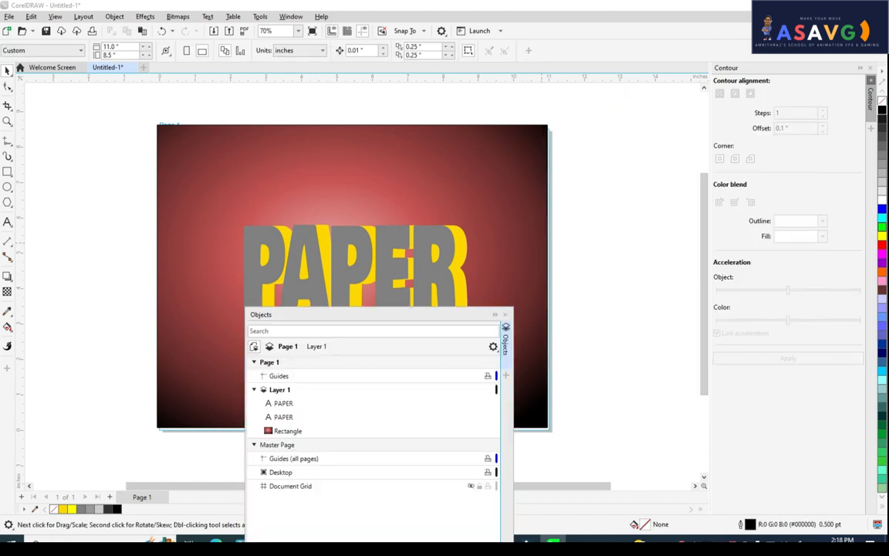
{"action": "key", "text": "ctrl+z"}
Step: Move the gradient background rectangle to the bottom of Layer 1, lock it, and close the Objects docker
{"action": "left_click_drag", "start_coordinate": [357, 315], "coordinate": [338, 186]}
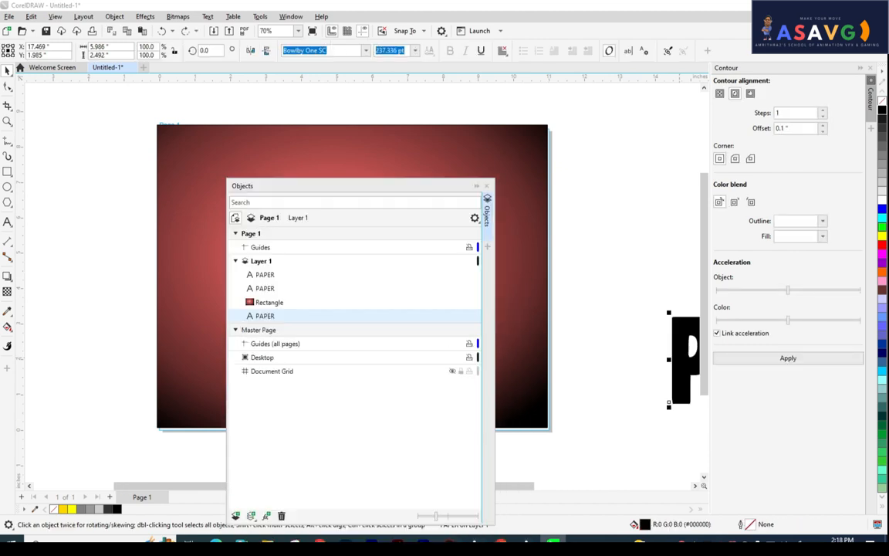
{"action": "left_click_drag", "start_coordinate": [352, 187], "coordinate": [631, 102]}
{"action": "left_click_drag", "start_coordinate": [548, 217], "coordinate": [548, 236]}
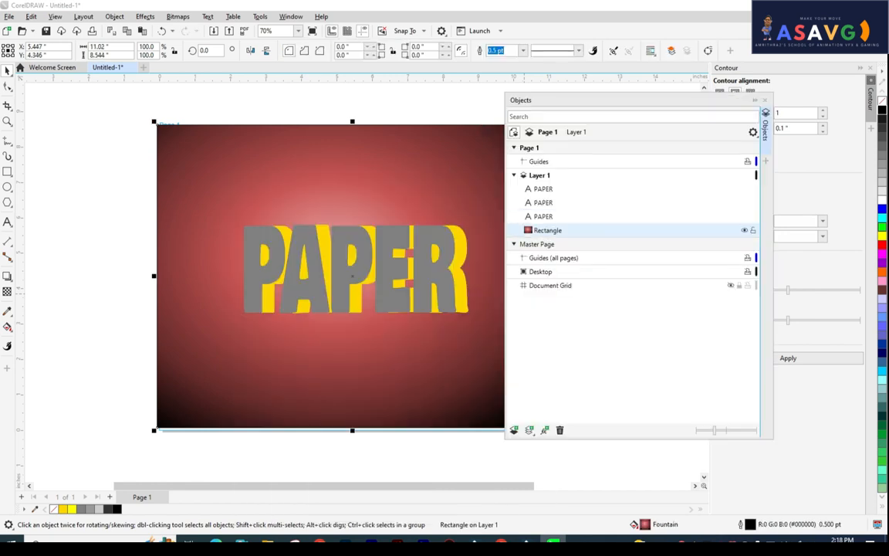
{"action": "left_click", "coordinate": [752, 230]}
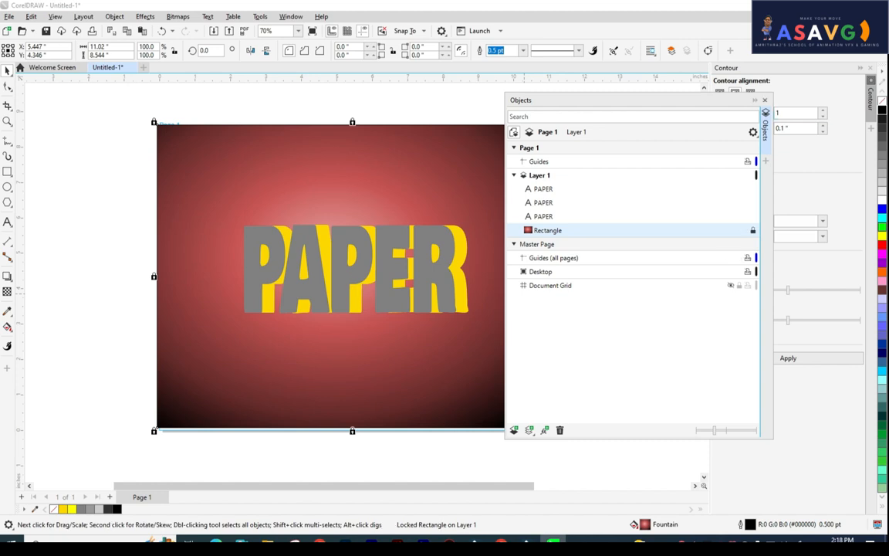
{"action": "left_click", "coordinate": [764, 100]}
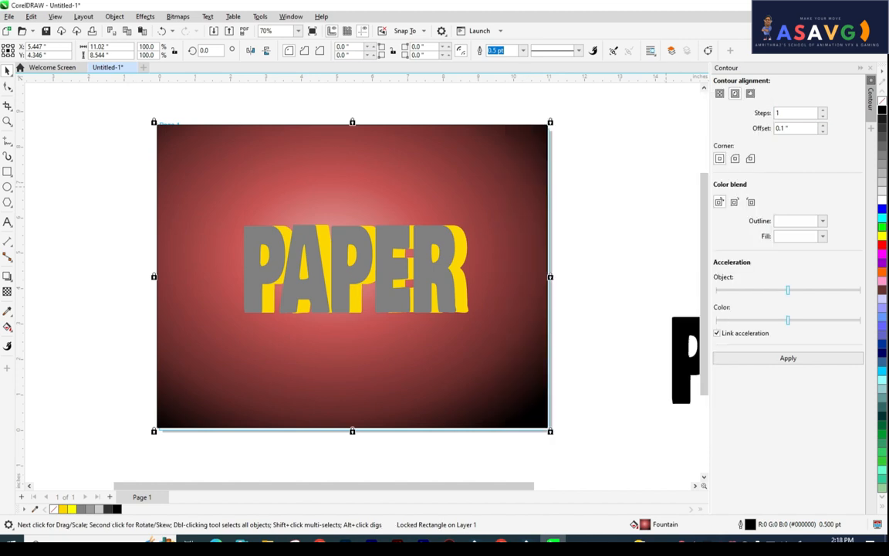
{"action": "left_click", "coordinate": [260, 16]}
{"action": "mouse_move", "coordinate": [291, 16]}
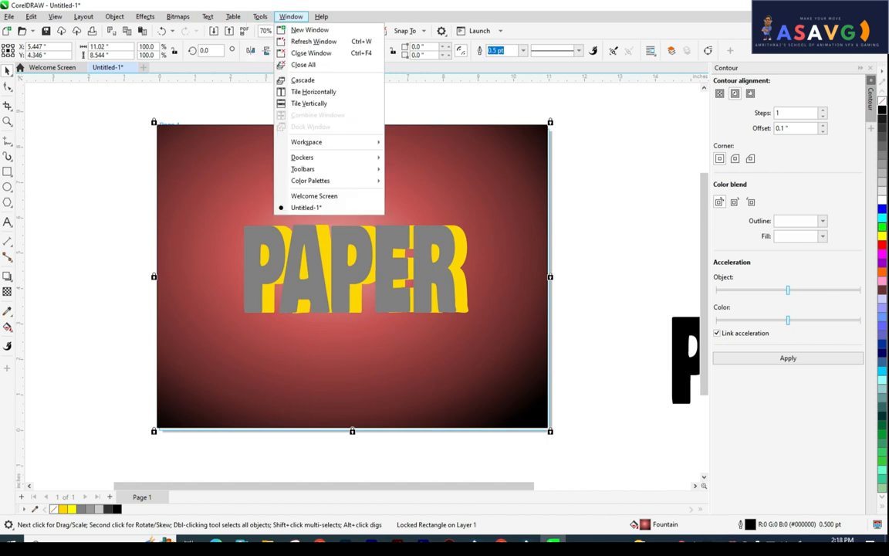
{"action": "mouse_move", "coordinate": [301, 156]}
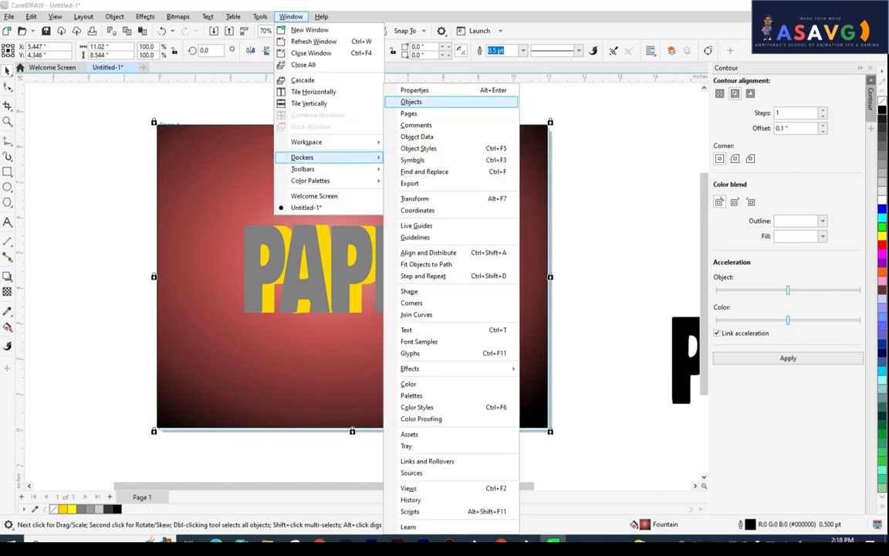
{"action": "left_click", "coordinate": [410, 101]}
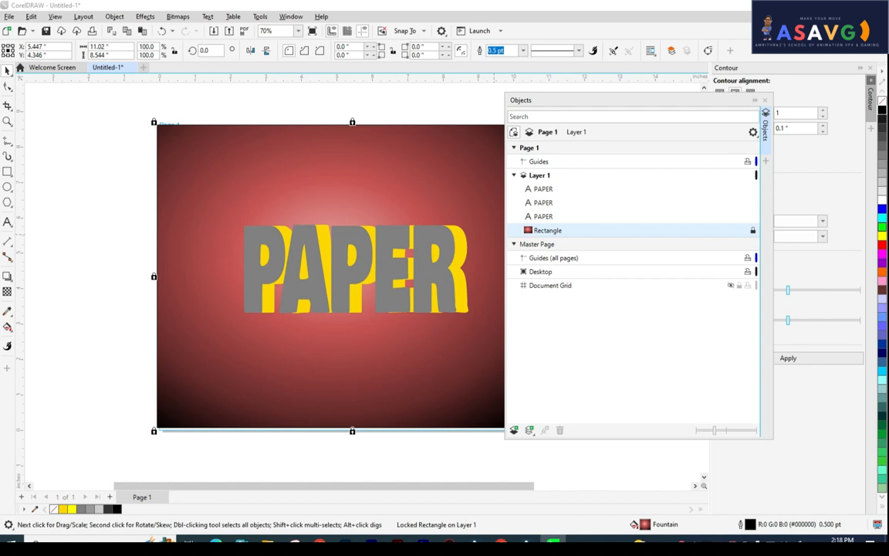
{"action": "left_click", "coordinate": [765, 100]}
Step: Move the grey PAPER text up off the yellow copy so that it sits separately above it
{"action": "scroll", "coordinate": [494, 329], "scroll_direction": "up", "scroll_amount": 1}
{"action": "left_click_drag", "start_coordinate": [494, 329], "coordinate": [515, 277]}
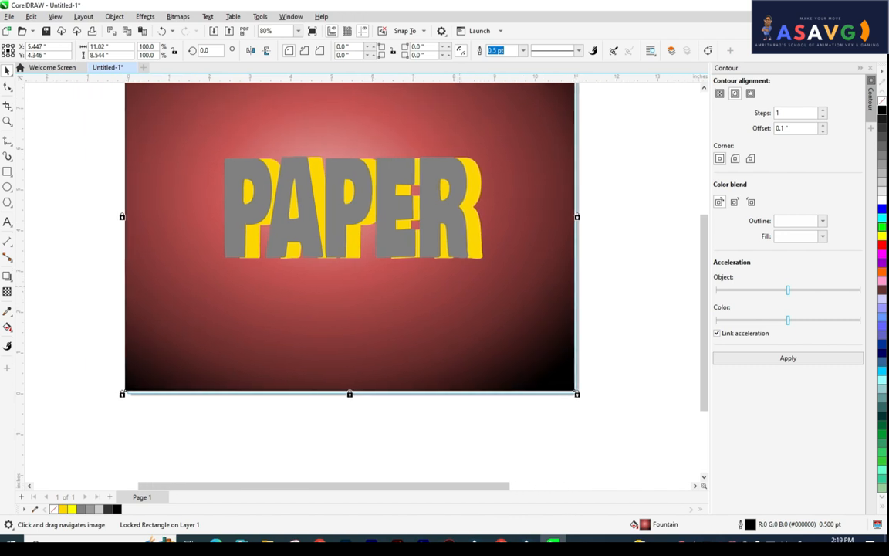
{"action": "scroll", "coordinate": [278, 231], "scroll_direction": "up", "scroll_amount": 3}
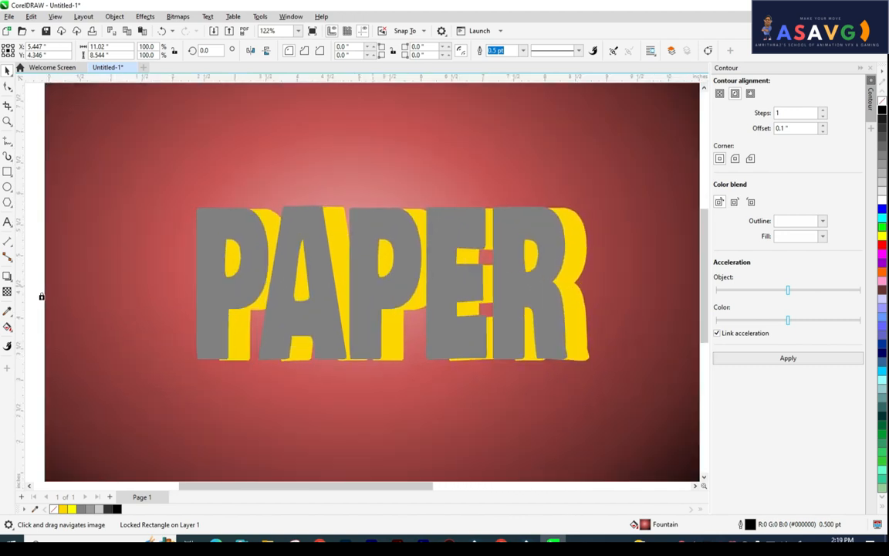
{"action": "left_click_drag", "start_coordinate": [367, 285], "coordinate": [335, 144]}
{"action": "scroll", "coordinate": [397, 247], "scroll_direction": "down", "scroll_amount": 2}
{"action": "left_click_drag", "start_coordinate": [398, 247], "coordinate": [352, 309]}
{"action": "left_click_drag", "start_coordinate": [350, 193], "coordinate": [346, 204]}
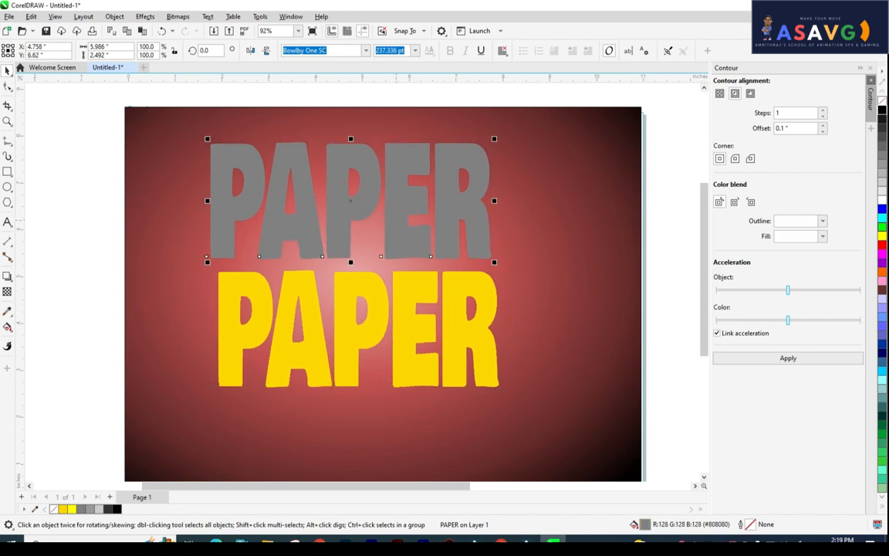
{"action": "right_click", "coordinate": [395, 221]}
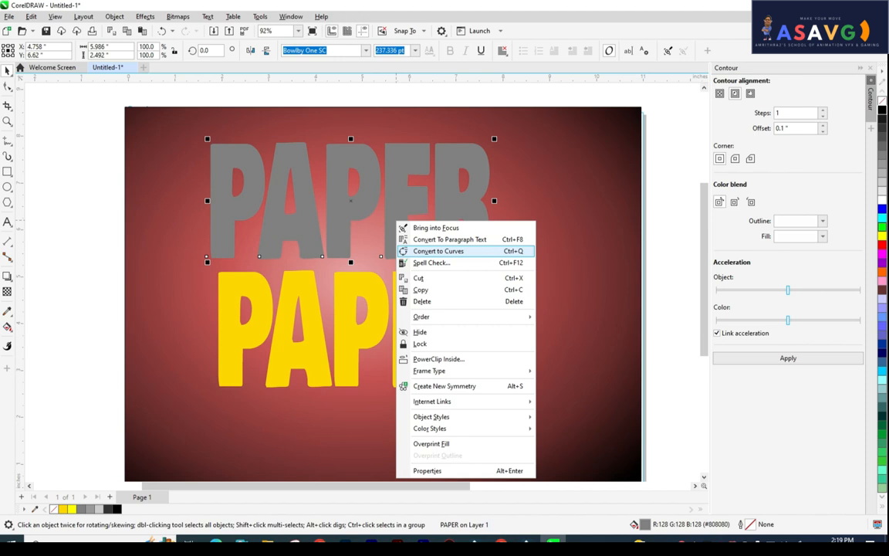
{"action": "left_click", "coordinate": [432, 262]}
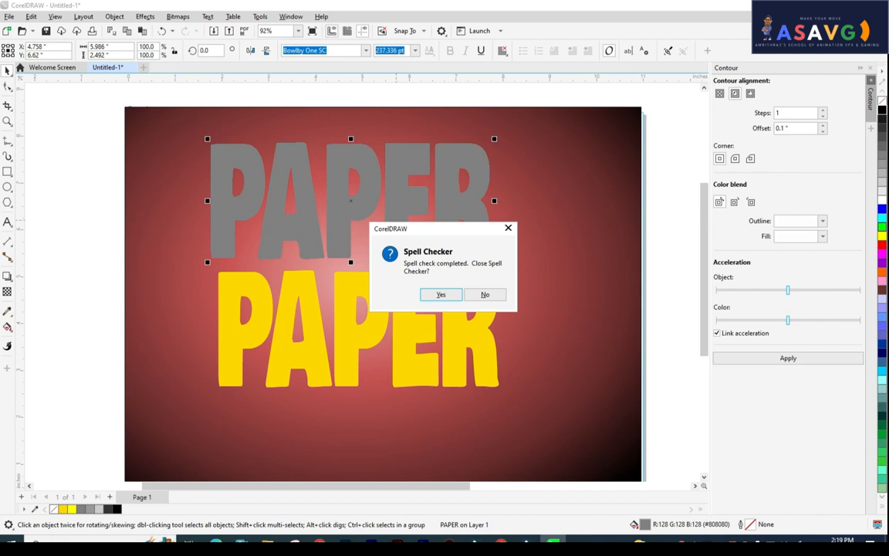
{"action": "key", "text": "Return"}
Step: Convert the grey PAPER text to curves and shift it slightly right, directly above the yellow text
{"action": "right_click", "coordinate": [414, 236]}
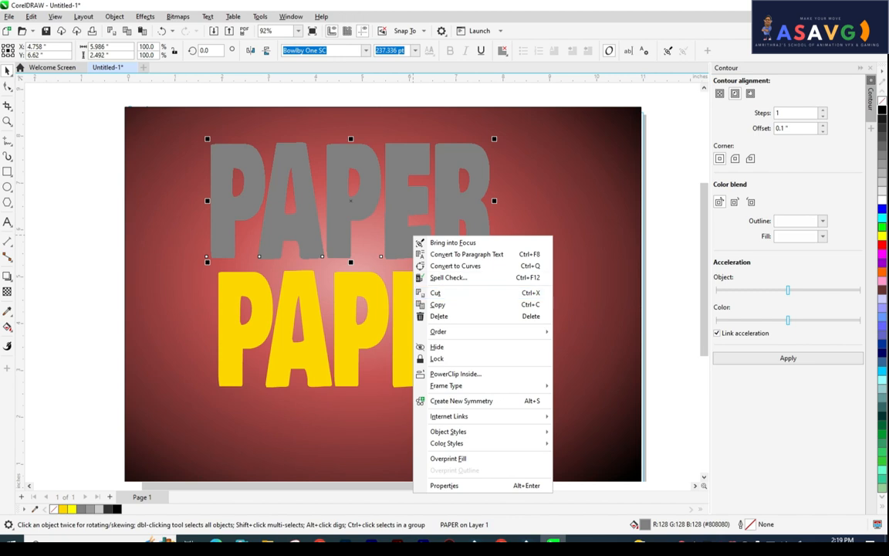
{"action": "left_click", "coordinate": [455, 265]}
{"action": "left_click_drag", "start_coordinate": [409, 240], "coordinate": [451, 241]}
{"action": "left_click_drag", "start_coordinate": [384, 229], "coordinate": [361, 201]}
Step: Try breaking the grey PAPER curve apart and pulling the R away, and undo these changes
{"action": "right_click", "coordinate": [361, 200]}
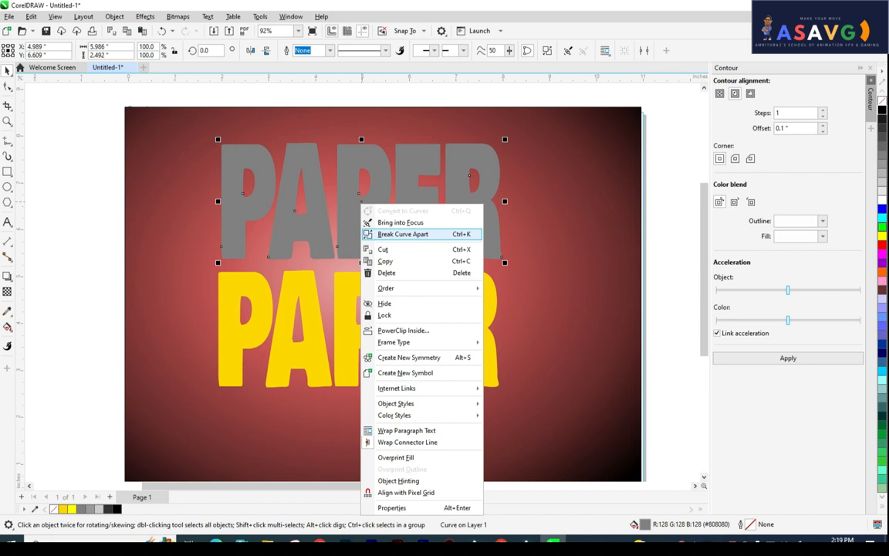
{"action": "left_click", "coordinate": [403, 234]}
{"action": "left_click_drag", "start_coordinate": [471, 202], "coordinate": [538, 214]}
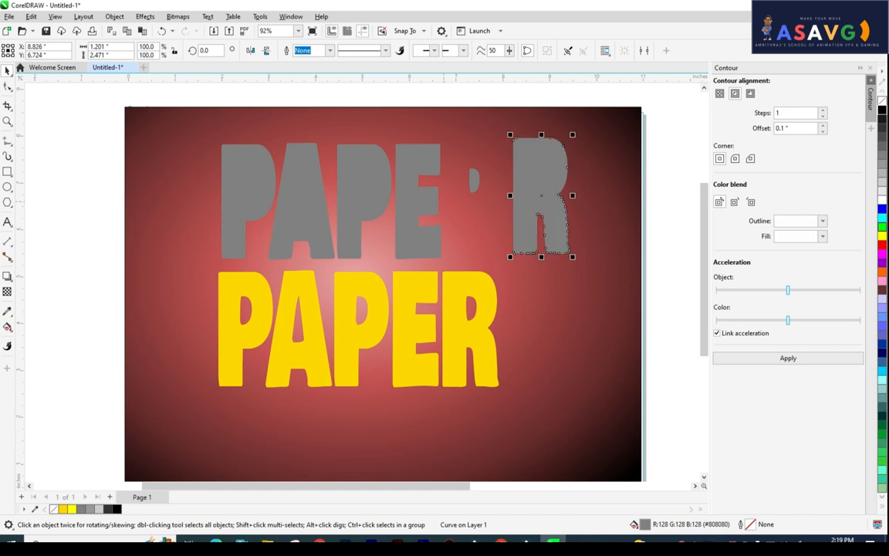
{"action": "mouse_move", "coordinate": [511, 196]}
{"action": "left_mouse_down"}
{"action": "mouse_move", "coordinate": [444, 201]}
{"action": "mouse_move", "coordinate": [526, 203]}
{"action": "left_mouse_up"}
{"action": "key", "text": "ctrl+z"}
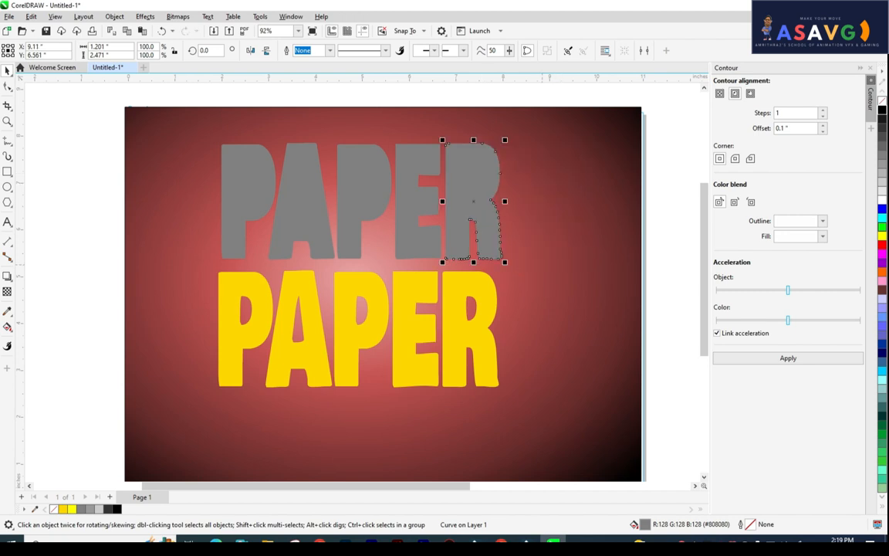
{"action": "key", "text": "ctrl+z"}
{"action": "key", "text": "ctrl+z"}
{"action": "key", "text": "ctrl+z"}
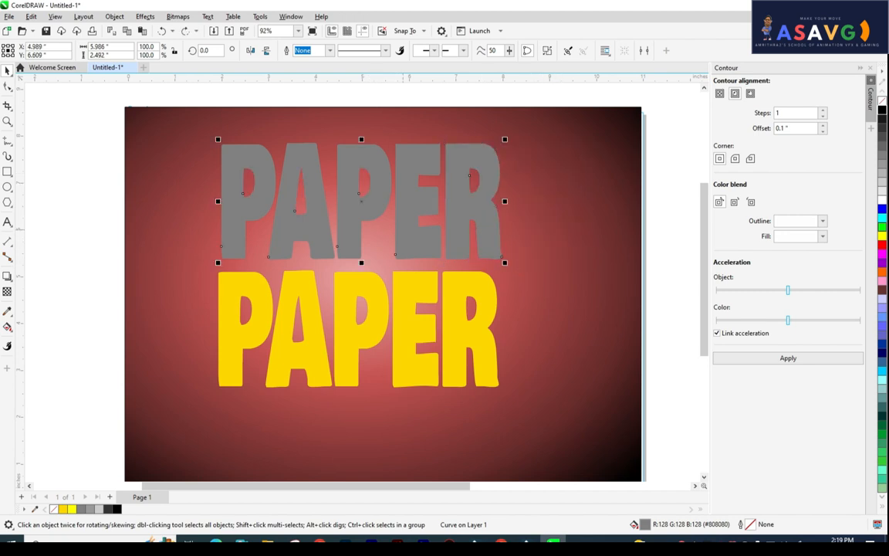
Step: Move the grey lettering slightly up and left, and convert the yellow PAPER text to curves
{"action": "key", "text": "Escape"}
{"action": "left_click_drag", "start_coordinate": [419, 217], "coordinate": [340, 221]}
{"action": "left_click", "coordinate": [347, 351]}
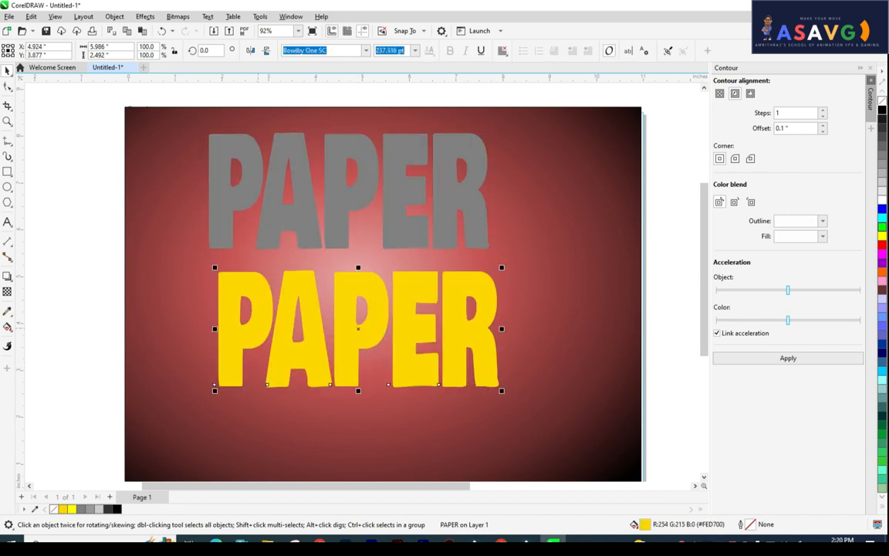
{"action": "right_click", "coordinate": [259, 327]}
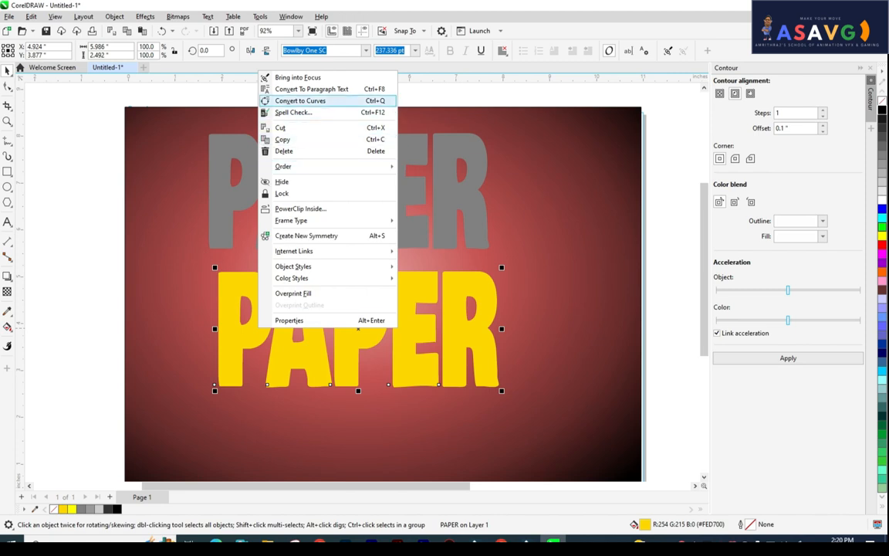
{"action": "left_click", "coordinate": [300, 101]}
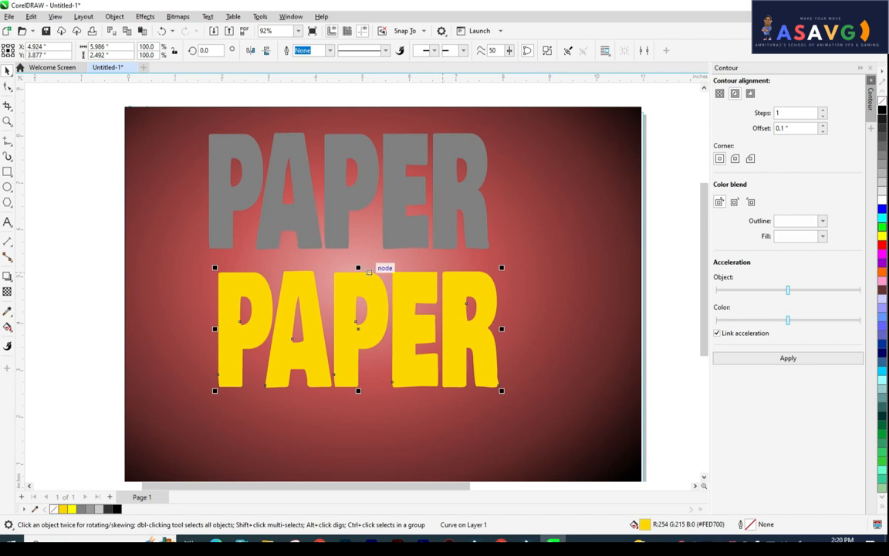
Step: Place the grey PAPER curve on top of the yellow PAPER curve with a slight offset
{"action": "left_click", "coordinate": [332, 244]}
{"action": "left_click_drag", "start_coordinate": [331, 245], "coordinate": [433, 216]}
{"action": "scroll", "coordinate": [432, 216], "scroll_direction": "up", "scroll_amount": 1}
{"action": "left_click_drag", "start_coordinate": [447, 260], "coordinate": [454, 280]}
{"action": "scroll", "coordinate": [448, 277], "scroll_direction": "up", "scroll_amount": 1}
{"action": "scroll", "coordinate": [463, 282], "scroll_direction": "down", "scroll_amount": 2}
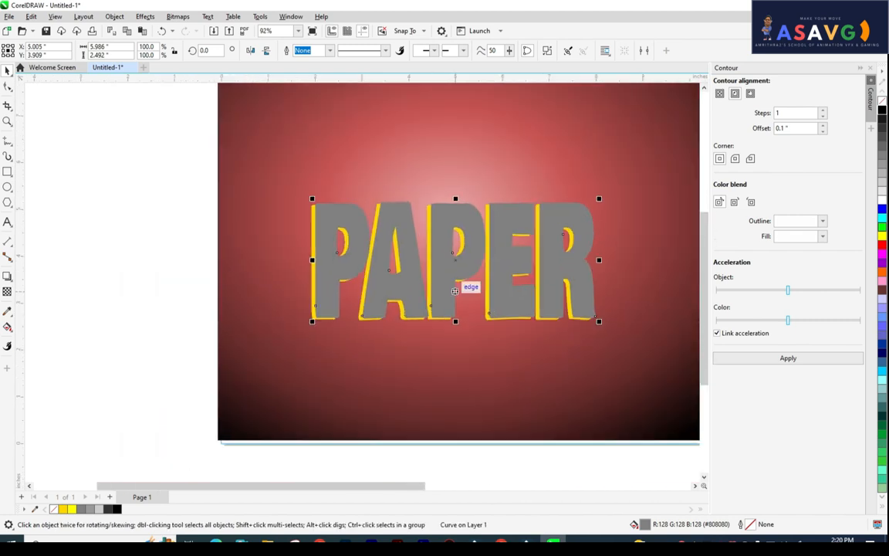
Step: Move the overlapped lettering to the middle of the page, with the yellow letters offset below and right of the grey ones
{"action": "left_click_drag", "start_coordinate": [283, 306], "coordinate": [303, 281]}
{"action": "left_click_drag", "start_coordinate": [250, 334], "coordinate": [269, 300]}
{"action": "scroll", "coordinate": [269, 299], "scroll_direction": "up", "scroll_amount": 1}
{"action": "left_click_drag", "start_coordinate": [290, 266], "coordinate": [336, 277]}
{"action": "scroll", "coordinate": [306, 264], "scroll_direction": "up", "scroll_amount": 1}
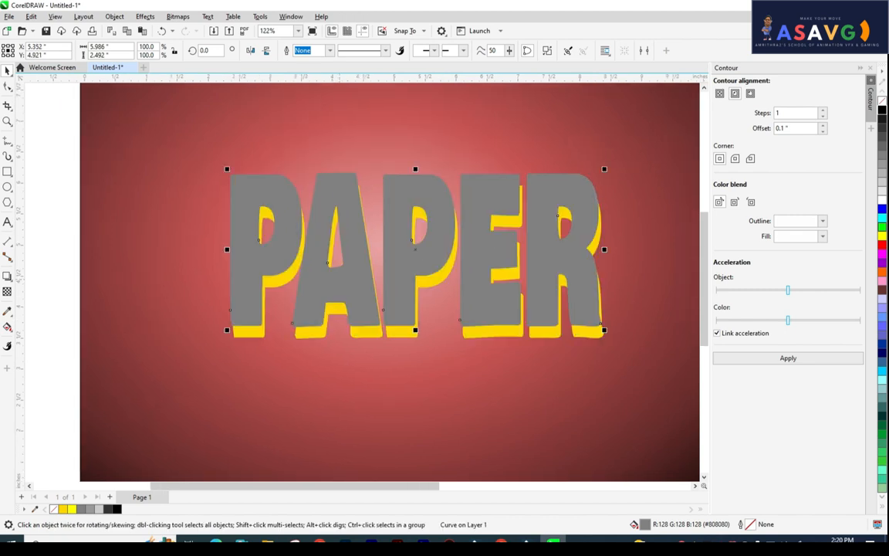
{"action": "scroll", "coordinate": [339, 286], "scroll_direction": "down", "scroll_amount": 1}
{"action": "key", "text": "Escape"}
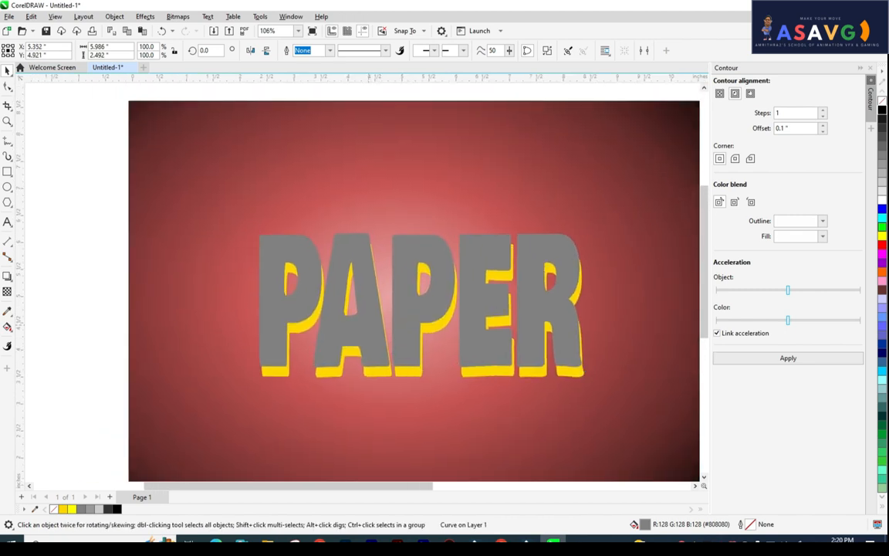
Step: Fine-tune the grey lettering's position slightly down and right so a thinner yellow edge shows beneath it
{"action": "left_click", "coordinate": [372, 292]}
{"action": "scroll", "coordinate": [374, 292], "scroll_direction": "up", "scroll_amount": 2}
{"action": "left_click_drag", "start_coordinate": [374, 291], "coordinate": [376, 223]}
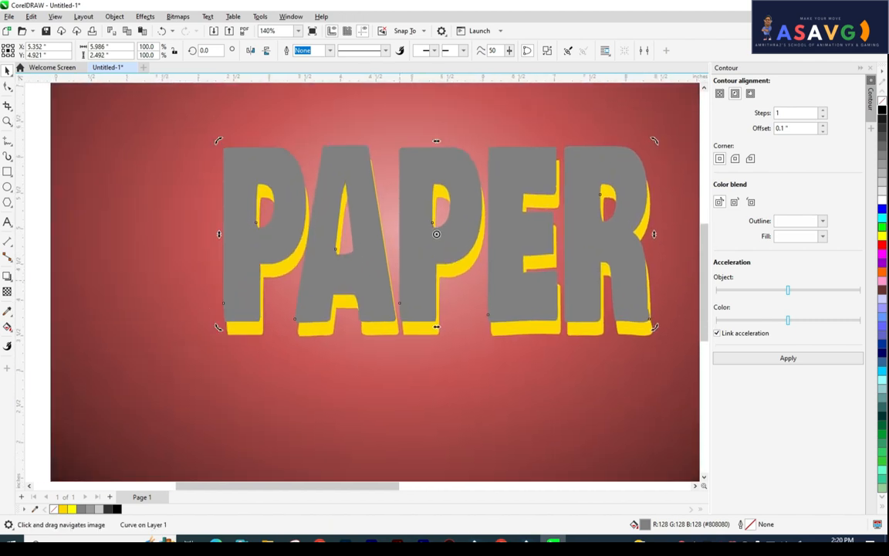
{"action": "key", "text": "ctrl+z"}
{"action": "scroll", "coordinate": [385, 285], "scroll_direction": "down", "scroll_amount": 2}
{"action": "left_click_drag", "start_coordinate": [397, 277], "coordinate": [276, 227]}
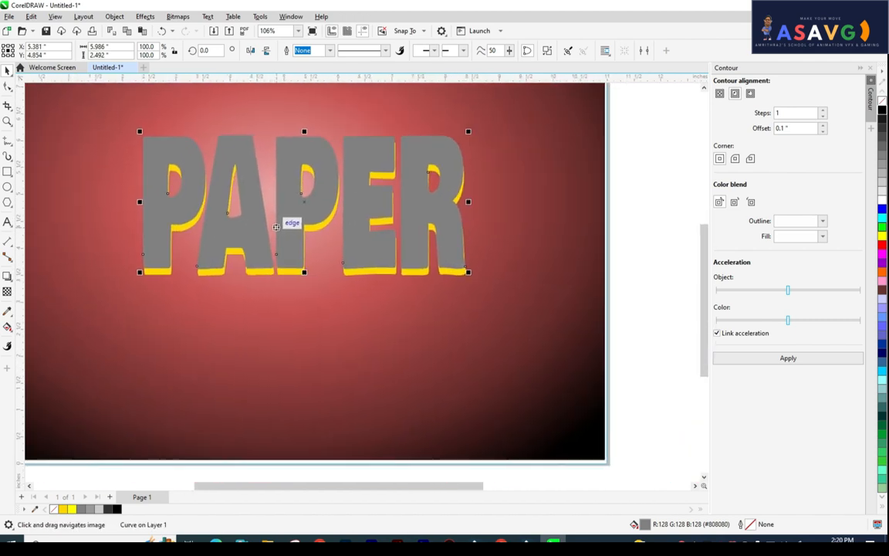
{"action": "scroll", "coordinate": [276, 226], "scroll_direction": "down", "scroll_amount": 1}
{"action": "left_click", "coordinate": [55, 16]}
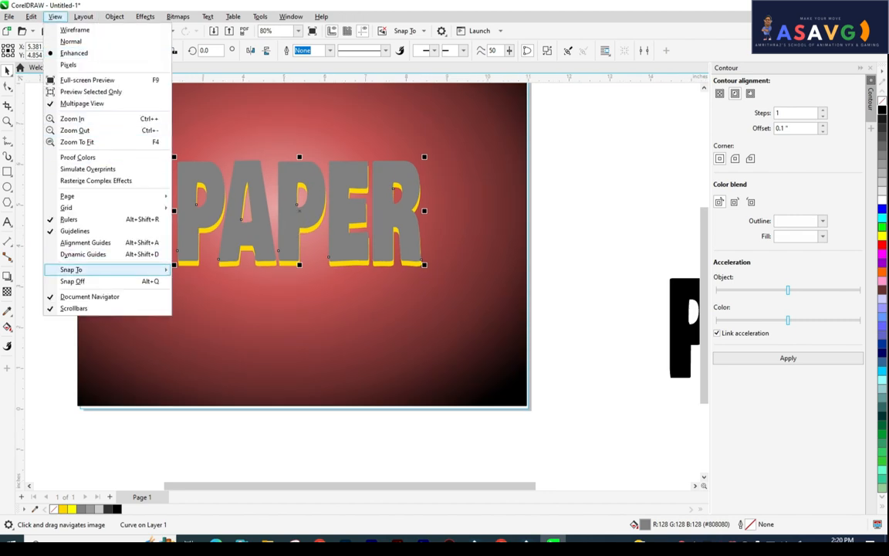
{"action": "mouse_move", "coordinate": [77, 270]}
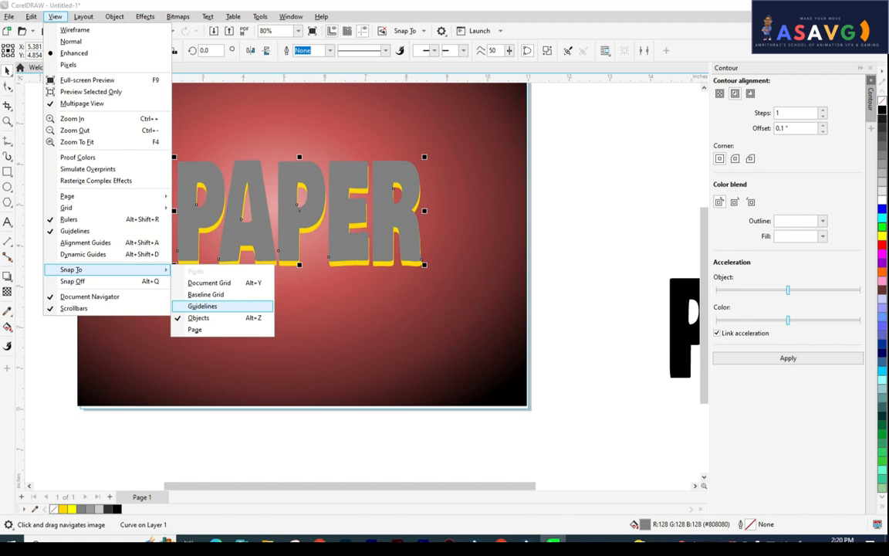
{"action": "left_click", "coordinate": [579, 258]}
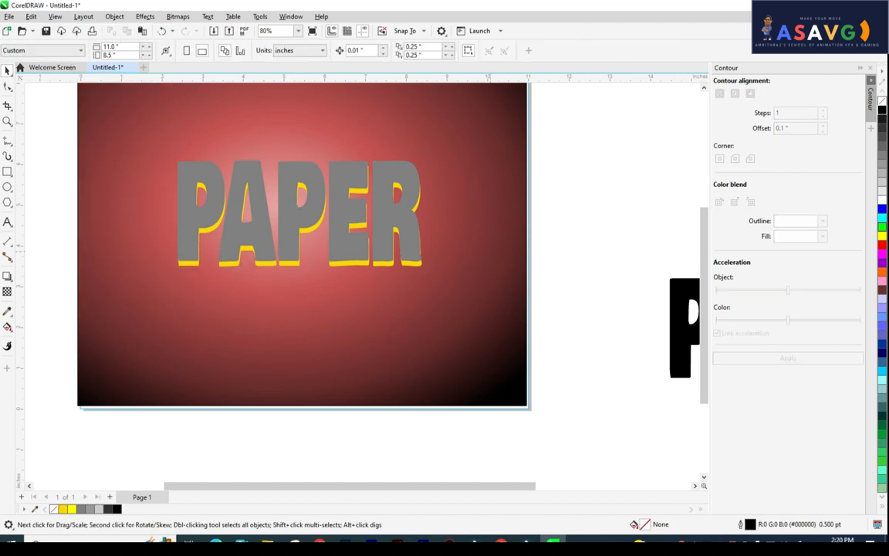
Step: Place a horizontal guideline across the middle of the PAPER lettering at about 4.71 inches and turn on snapping to guidelines
{"action": "scroll", "coordinate": [495, 253], "scroll_direction": "down", "scroll_amount": 1}
{"action": "left_click_drag", "start_coordinate": [394, 151], "coordinate": [409, 178]}
{"action": "scroll", "coordinate": [409, 178], "scroll_direction": "up", "scroll_amount": 1}
{"action": "scroll", "coordinate": [386, 226], "scroll_direction": "up", "scroll_amount": 2}
{"action": "scroll", "coordinate": [440, 265], "scroll_direction": "down", "scroll_amount": 1}
{"action": "left_click_drag", "start_coordinate": [446, 268], "coordinate": [444, 222]}
{"action": "scroll", "coordinate": [444, 224], "scroll_direction": "down", "scroll_amount": 1}
{"action": "left_click_drag", "start_coordinate": [397, 175], "coordinate": [431, 209]}
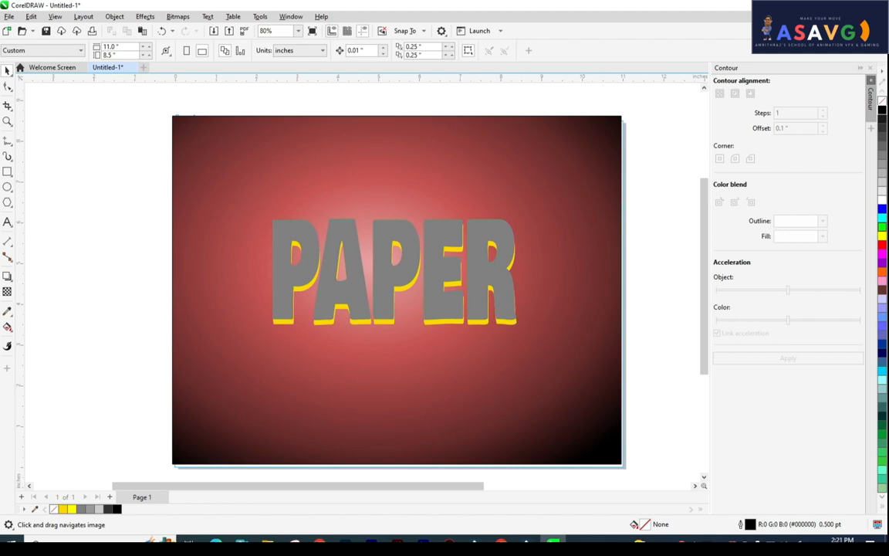
{"action": "left_click_drag", "start_coordinate": [355, 82], "coordinate": [376, 255]}
{"action": "scroll", "coordinate": [391, 308], "scroll_direction": "up", "scroll_amount": 2}
{"action": "scroll", "coordinate": [405, 265], "scroll_direction": "up", "scroll_amount": 1}
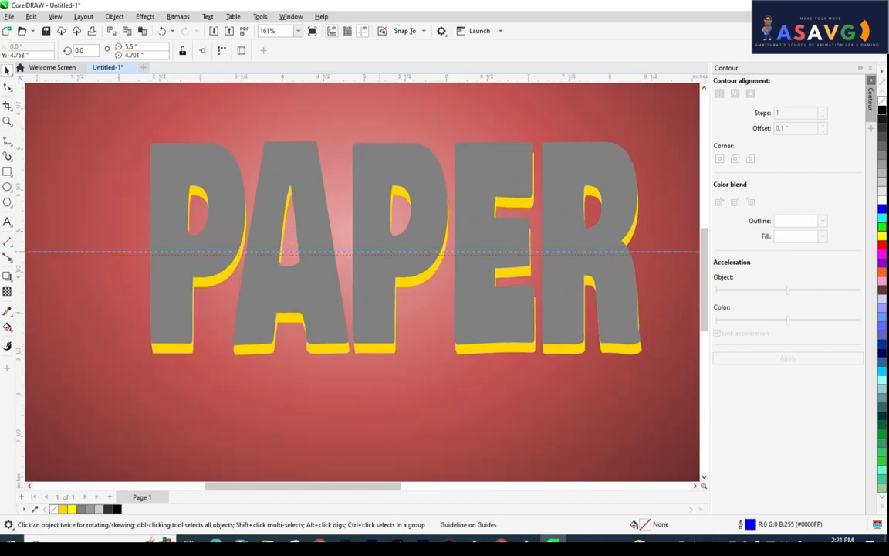
{"action": "scroll", "coordinate": [387, 259], "scroll_direction": "down", "scroll_amount": 1}
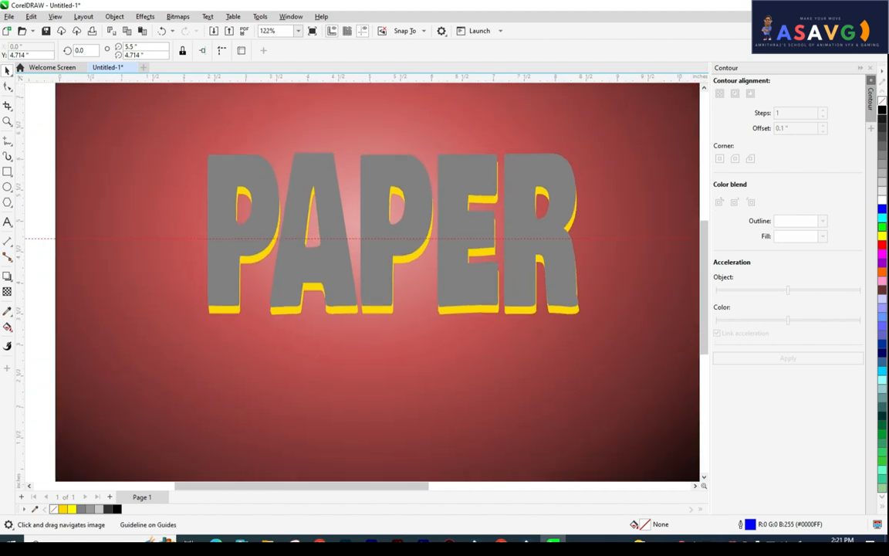
{"action": "left_click", "coordinate": [55, 16]}
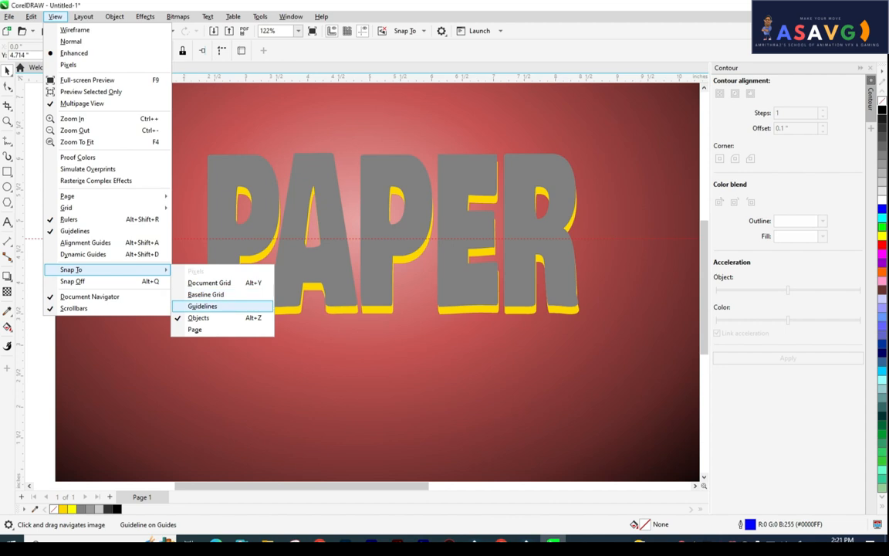
{"action": "left_click", "coordinate": [202, 306]}
{"action": "left_click_drag", "start_coordinate": [284, 196], "coordinate": [373, 216]}
{"action": "left_click", "coordinate": [306, 208]}
{"action": "key", "text": "ctrl+z"}
{"action": "key", "text": "ctrl+z"}
Step: Break the grey PAPER curve apart into separate letter and counter shapes
{"action": "left_click_drag", "start_coordinate": [308, 224], "coordinate": [324, 223]}
{"action": "right_click", "coordinate": [272, 193]}
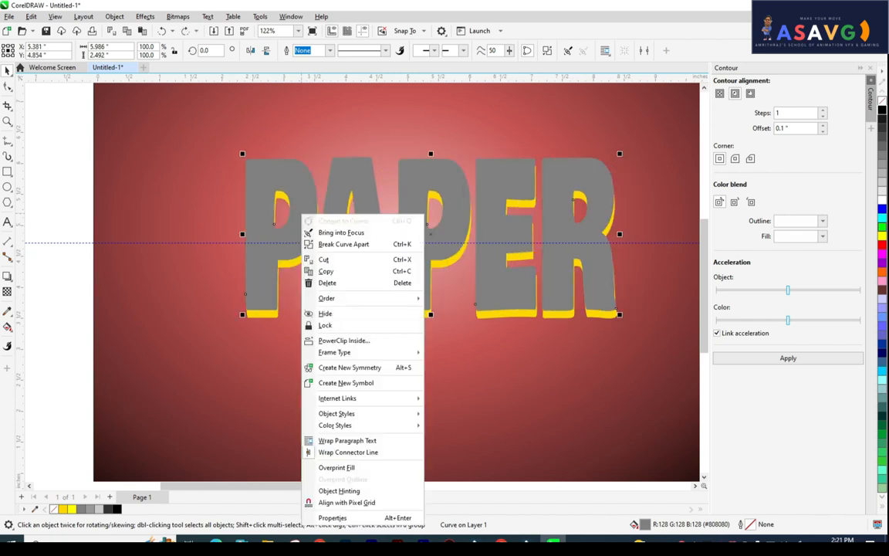
{"action": "left_click", "coordinate": [324, 220]}
{"action": "key", "text": "Escape"}
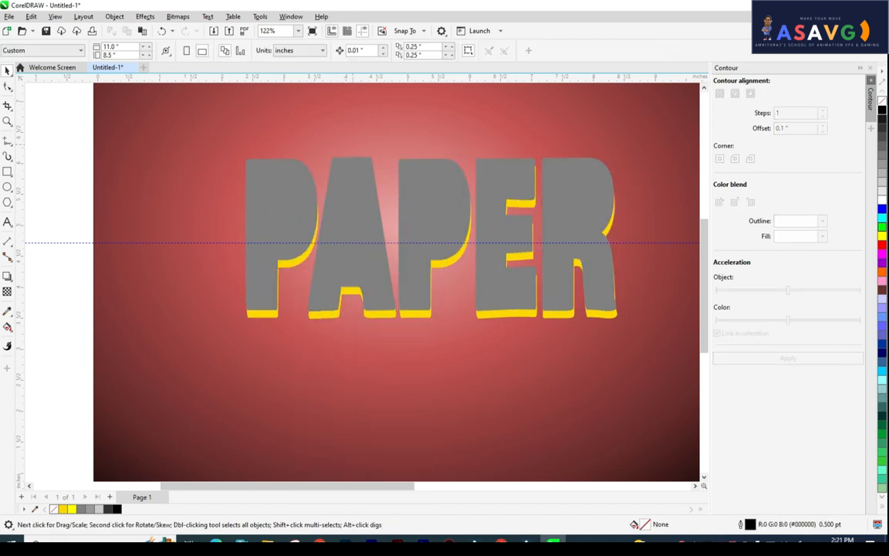
{"action": "left_click_drag", "start_coordinate": [266, 220], "coordinate": [234, 221]}
{"action": "left_click_drag", "start_coordinate": [425, 219], "coordinate": [395, 220]}
{"action": "key", "text": "ctrl+z"}
{"action": "left_click_drag", "start_coordinate": [248, 221], "coordinate": [274, 220]}
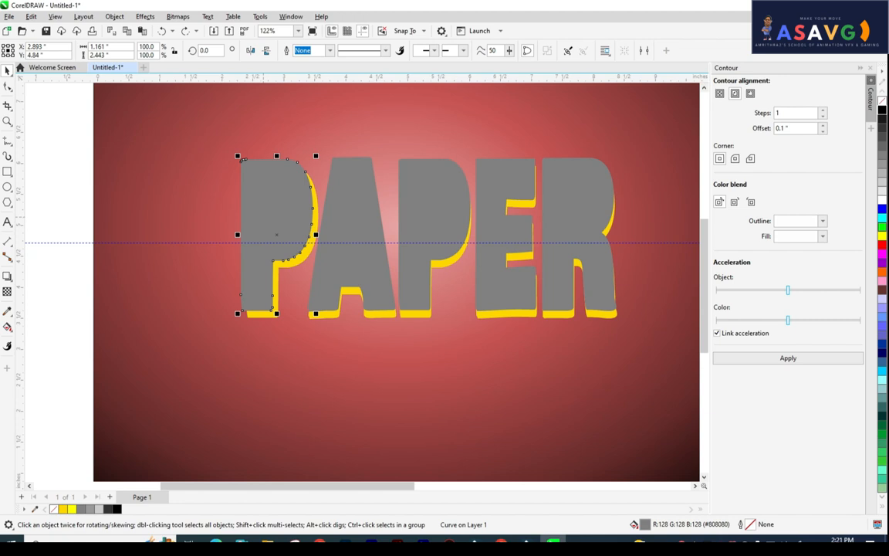
{"action": "scroll", "coordinate": [258, 202], "scroll_direction": "up", "scroll_amount": 1}
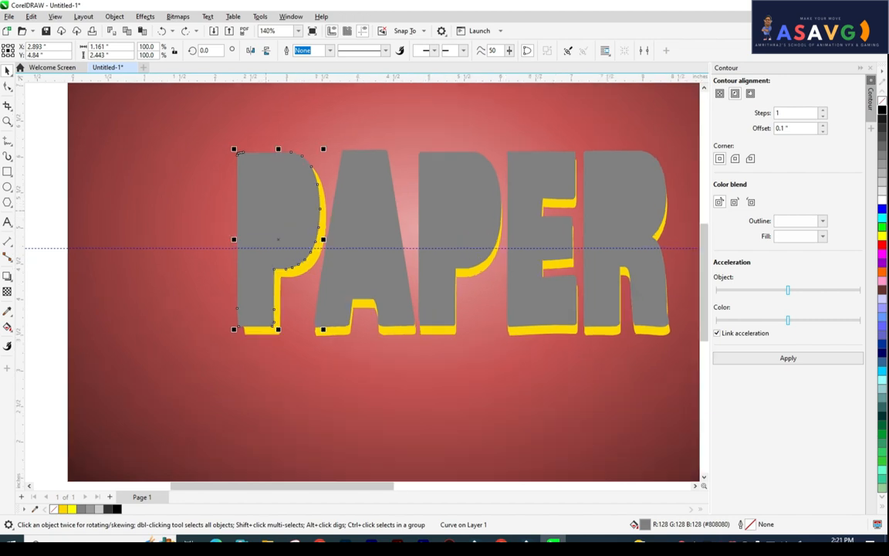
{"action": "key", "text": "ctrl+z"}
{"action": "left_click_drag", "start_coordinate": [274, 216], "coordinate": [297, 228]}
{"action": "key", "text": "ctrl+z"}
{"action": "left_click", "coordinate": [297, 228]}
{"action": "key", "text": "Escape"}
Step: Move the first grey P and its separate counter shape off the page, with the counter placed over the P
{"action": "left_click", "coordinate": [297, 178]}
{"action": "left_click_drag", "start_coordinate": [304, 153], "coordinate": [311, 144]}
{"action": "left_click_drag", "start_coordinate": [281, 221], "coordinate": [135, 215]}
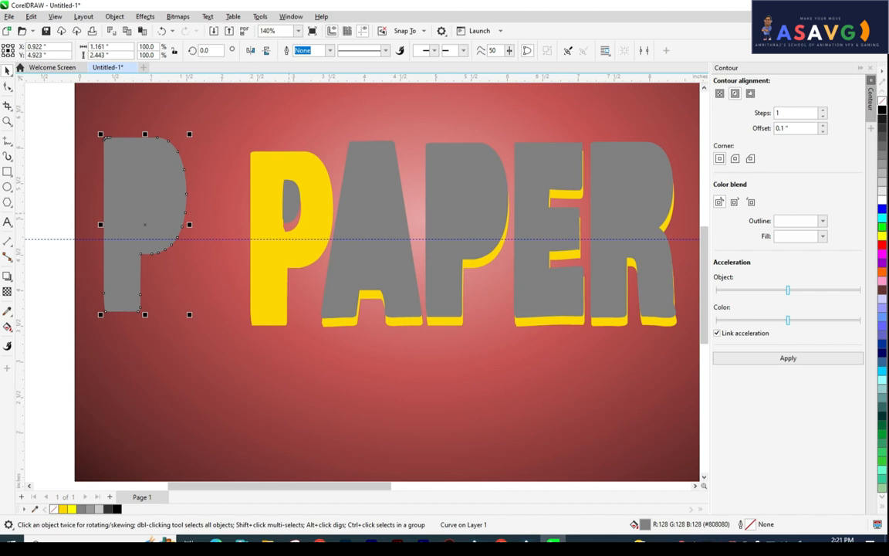
{"action": "left_click_drag", "start_coordinate": [291, 198], "coordinate": [161, 206]}
{"action": "left_click", "coordinate": [221, 225]}
{"action": "key", "text": "Escape"}
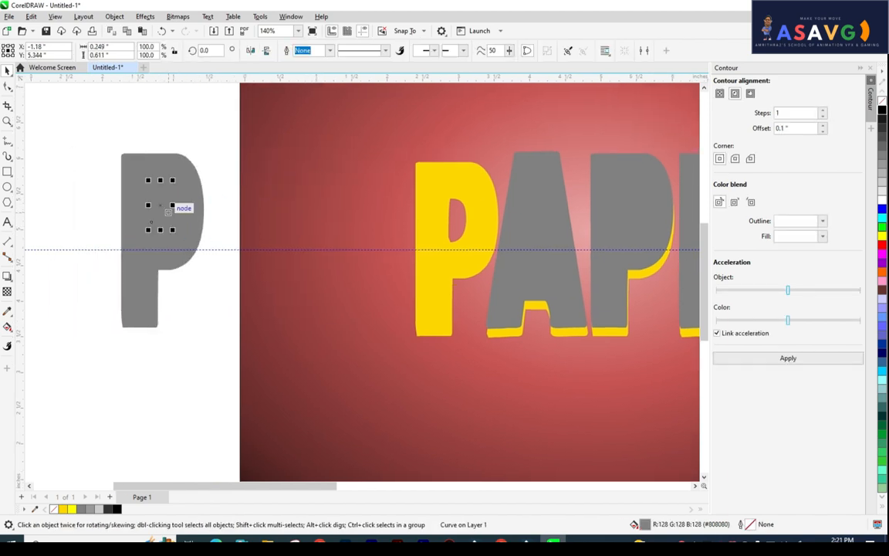
Step: Shift the grey P and its counter further away from the page, and cut the counter out of the P with Front minus back
{"action": "left_click", "coordinate": [140, 257]}
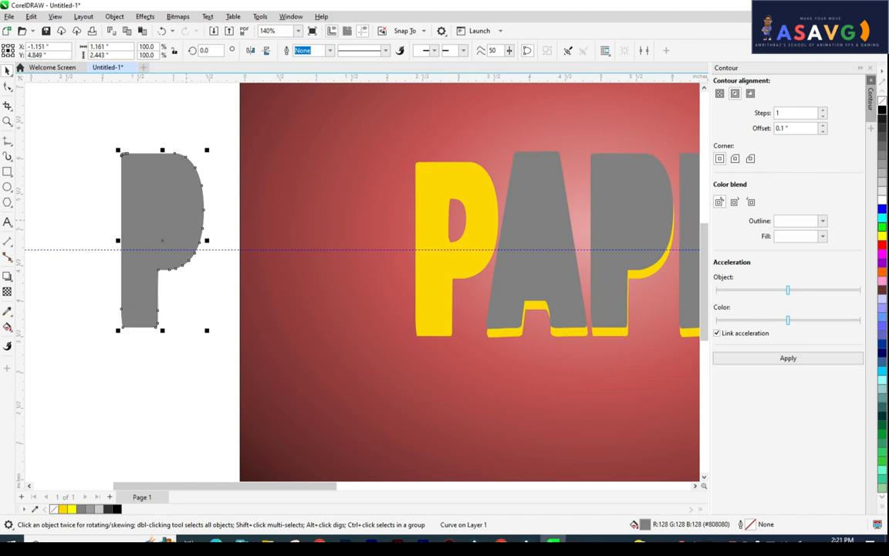
{"action": "key", "text": "Escape"}
{"action": "left_click", "coordinate": [144, 243]}
{"action": "left_click", "coordinate": [144, 243]}
{"action": "left_click_drag", "start_coordinate": [144, 243], "coordinate": [76, 235]}
{"action": "left_click", "coordinate": [158, 207], "text": "shift"}
{"action": "left_click", "coordinate": [153, 219]}
{"action": "left_click_drag", "start_coordinate": [153, 219], "coordinate": [94, 215]}
{"action": "left_click", "coordinate": [95, 216], "text": "shift"}
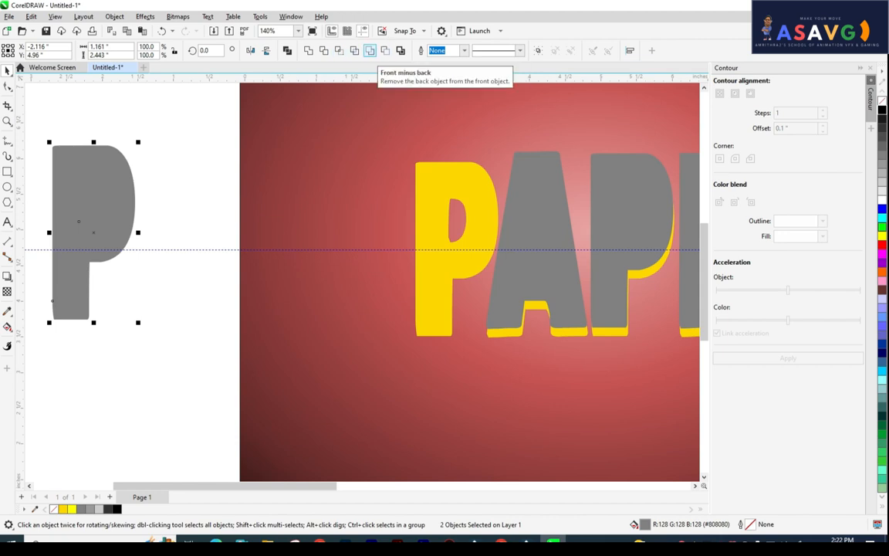
{"action": "left_click", "coordinate": [370, 50]}
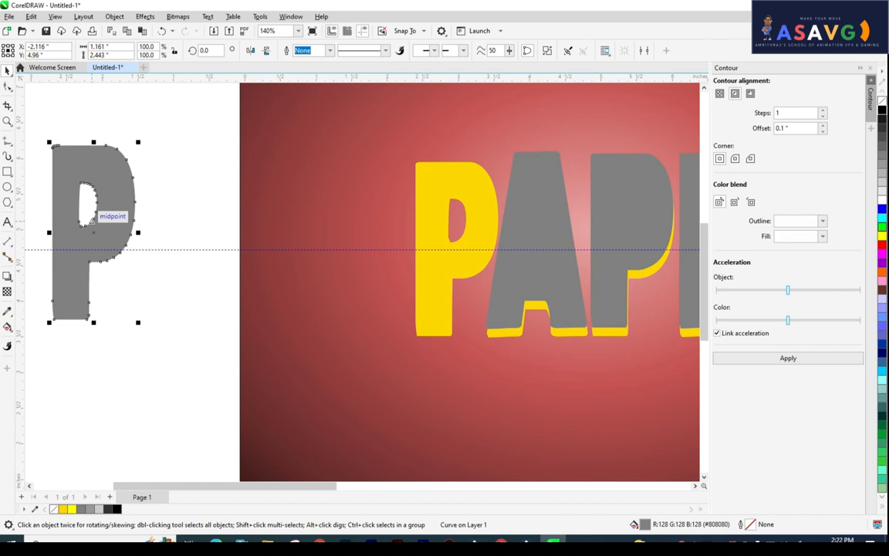
Step: Place the cut-out grey P over the first yellow P, offset slightly up and left so a thin yellow edge shows
{"action": "scroll", "coordinate": [91, 221], "scroll_direction": "down", "scroll_amount": 1}
{"action": "left_click_drag", "start_coordinate": [87, 252], "coordinate": [404, 264]}
{"action": "key", "text": "Left"}
{"action": "key", "text": "Left"}
{"action": "key", "text": "Left"}
{"action": "key", "text": "Left"}
{"action": "key", "text": "Left"}
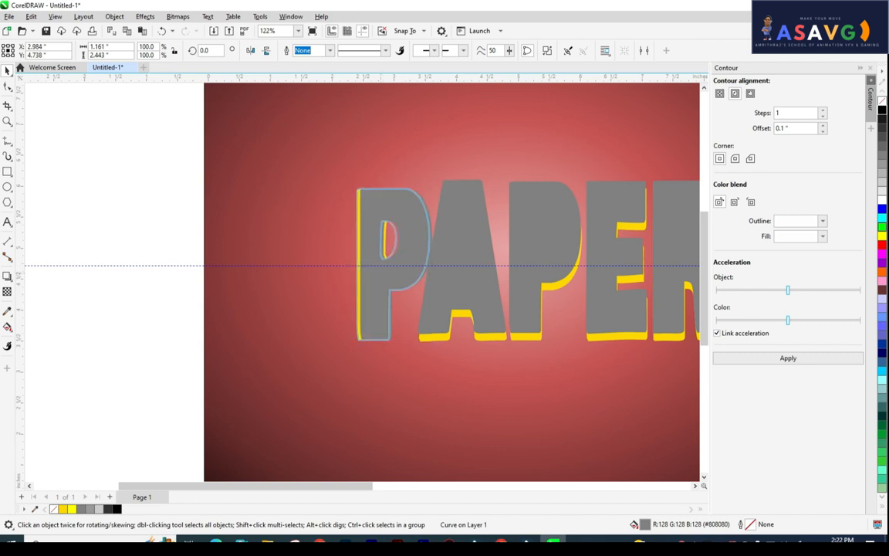
{"action": "key", "text": "ctrl+z"}
{"action": "left_click_drag", "start_coordinate": [392, 325], "coordinate": [329, 330]}
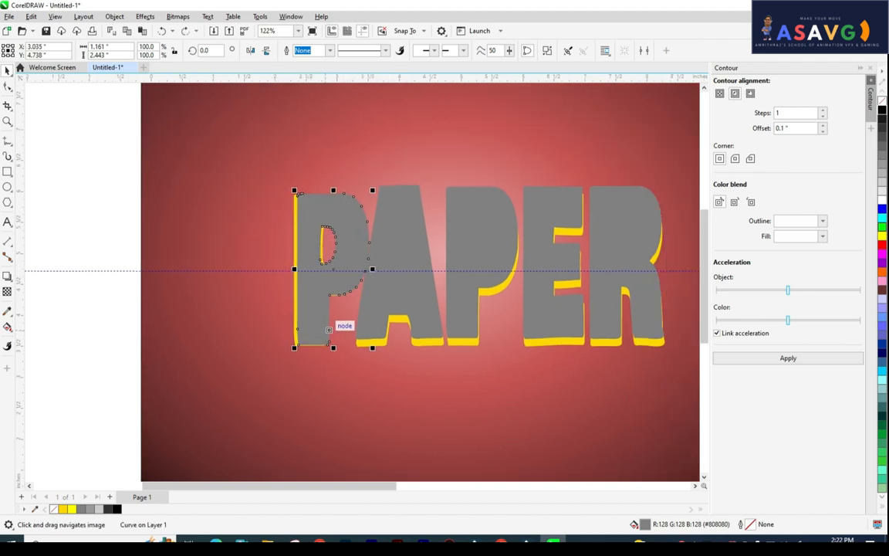
{"action": "scroll", "coordinate": [328, 280], "scroll_direction": "up", "scroll_amount": 2}
{"action": "left_click_drag", "start_coordinate": [328, 280], "coordinate": [240, 280]}
{"action": "key", "text": "Escape"}
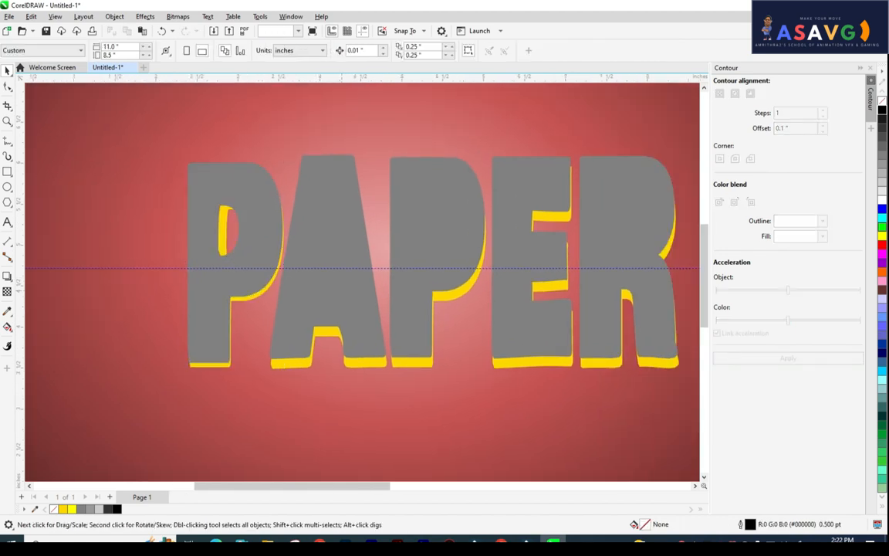
Step: Move the grey A off the page onto the empty area beside it
{"action": "left_click", "coordinate": [350, 301]}
{"action": "scroll", "coordinate": [350, 301], "scroll_direction": "down", "scroll_amount": 1}
{"action": "left_click_drag", "start_coordinate": [350, 301], "coordinate": [277, 279]}
{"action": "scroll", "coordinate": [190, 272], "scroll_direction": "left", "scroll_amount": 3}
{"action": "scroll", "coordinate": [276, 279], "scroll_direction": "down", "scroll_amount": 1}
{"action": "scroll", "coordinate": [440, 282], "scroll_direction": "right", "scroll_amount": 4}
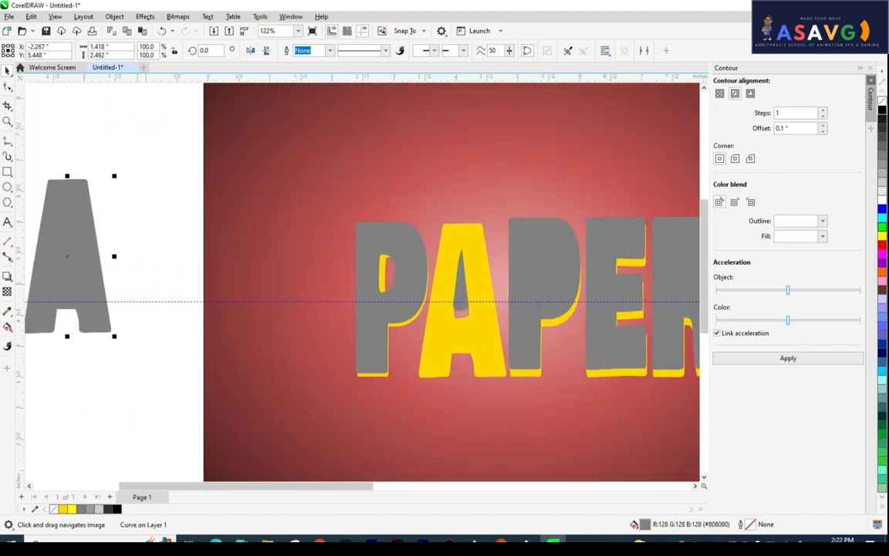
{"action": "left_click_drag", "start_coordinate": [78, 252], "coordinate": [322, 256]}
{"action": "scroll", "coordinate": [308, 260], "scroll_direction": "up", "scroll_amount": 3}
{"action": "right_click", "coordinate": [290, 256]}
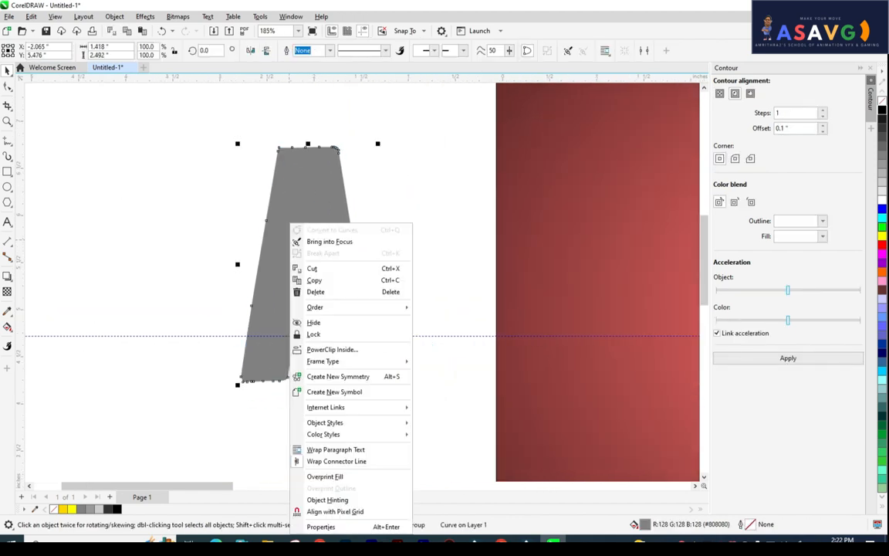
{"action": "key", "text": "Escape"}
{"action": "key", "text": "Escape"}
{"action": "scroll", "coordinate": [312, 265], "scroll_direction": "down", "scroll_amount": 1}
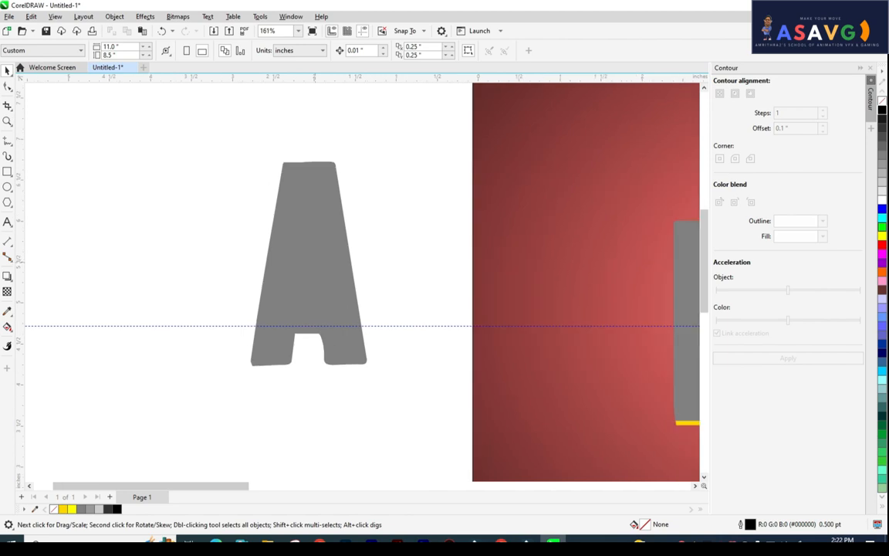
{"action": "left_click_drag", "start_coordinate": [312, 265], "coordinate": [291, 267]}
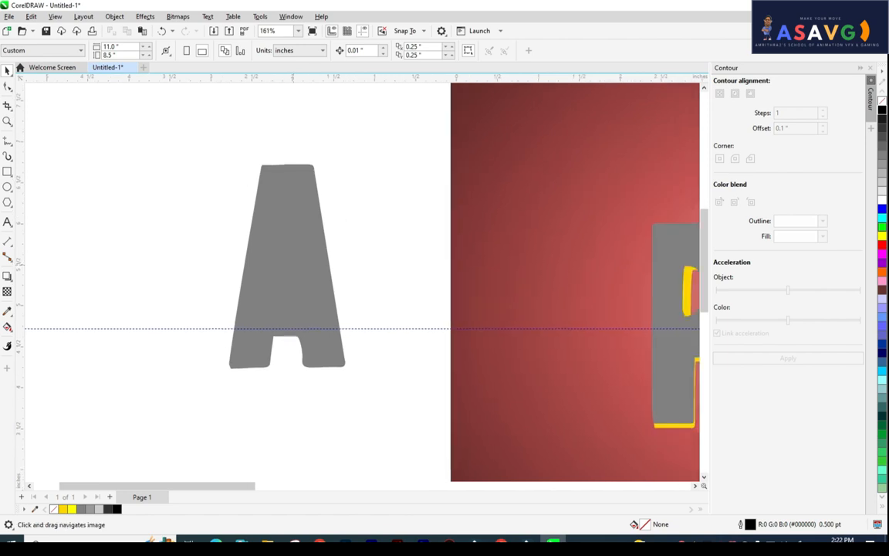
{"action": "scroll", "coordinate": [297, 265], "scroll_direction": "down", "scroll_amount": 1}
Step: Try to subtract the two overlapping shapes at the grey A from each other with Front minus back
{"action": "left_click", "coordinate": [297, 264]}
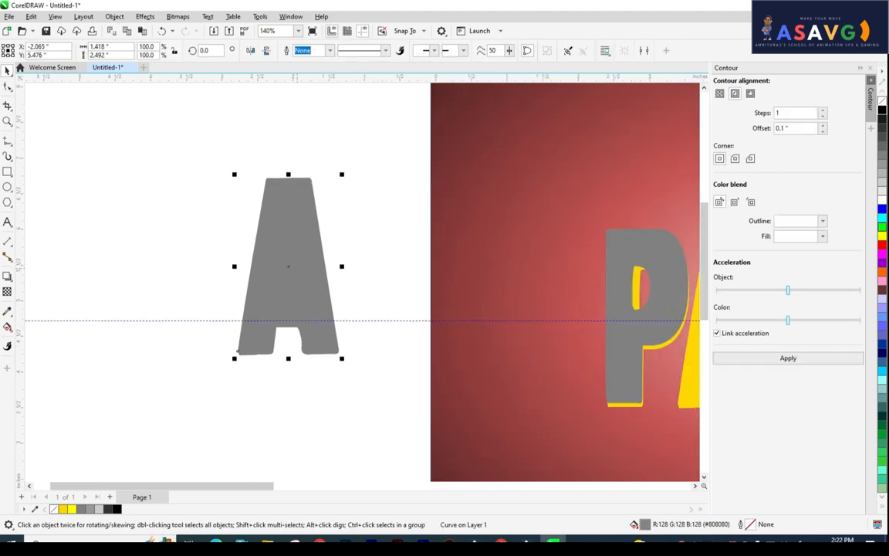
{"action": "left_click_drag", "start_coordinate": [236, 351], "coordinate": [105, 328]}
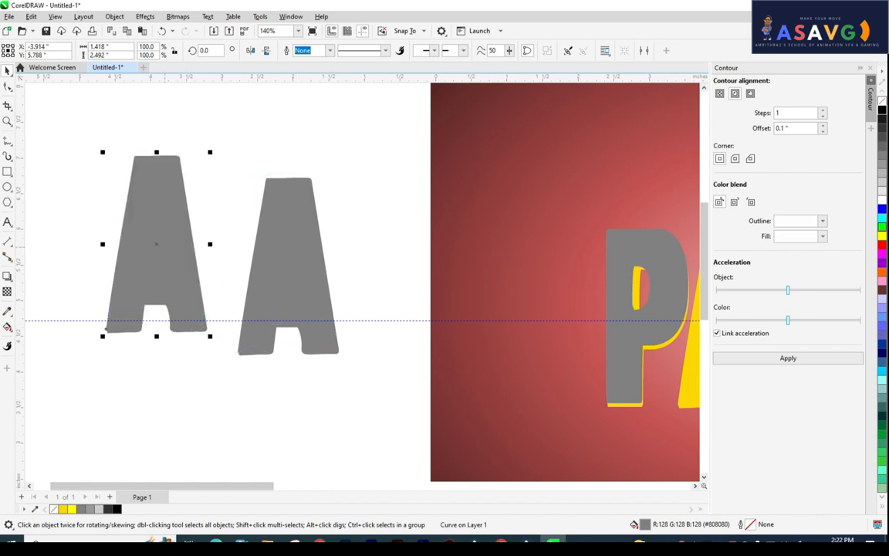
{"action": "left_click_drag", "start_coordinate": [102, 152], "coordinate": [132, 214]}
{"action": "left_click_drag", "start_coordinate": [156, 246], "coordinate": [288, 245]}
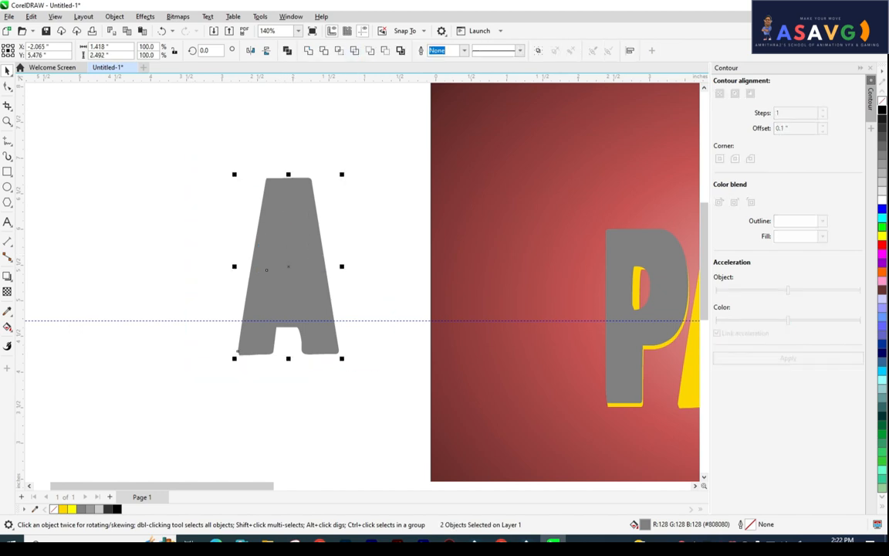
{"action": "left_click", "coordinate": [369, 50]}
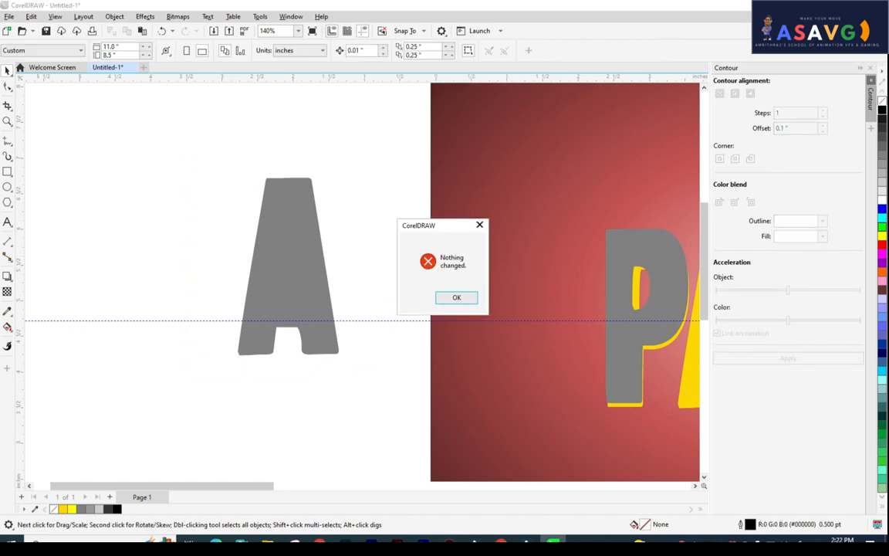
{"action": "key", "text": "Return"}
{"action": "left_click", "coordinate": [288, 308]}
{"action": "left_click", "coordinate": [287, 247]}
{"action": "left_click", "coordinate": [305, 212], "text": "shift"}
{"action": "left_click", "coordinate": [266, 269], "text": "shift"}
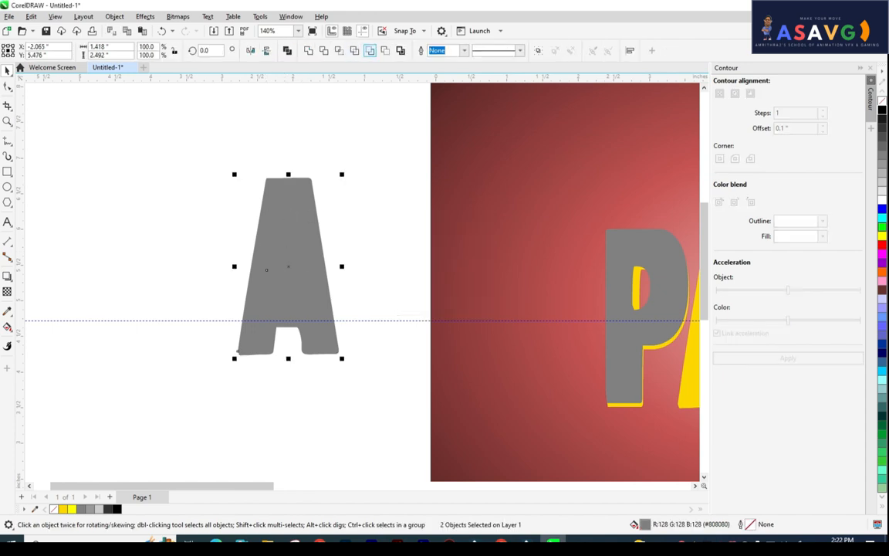
{"action": "left_click", "coordinate": [371, 51]}
{"action": "key", "text": "Return"}
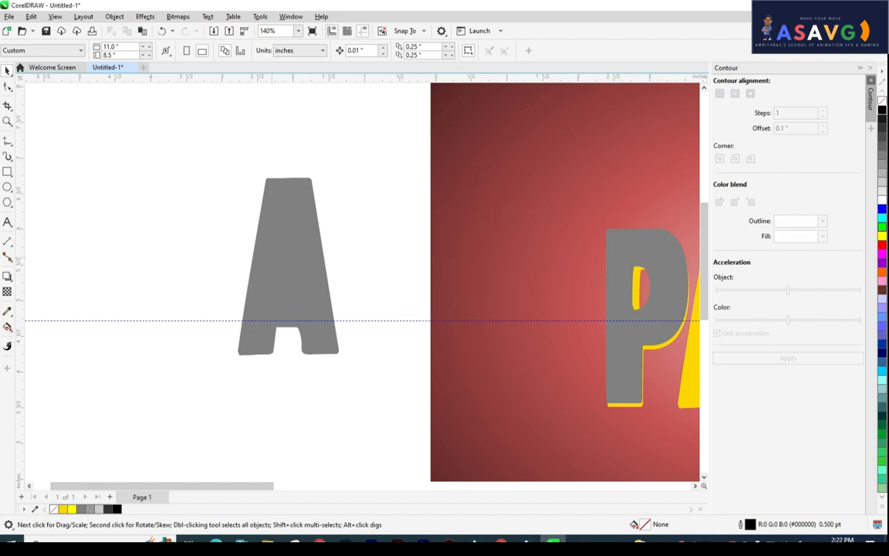
Step: Delete the extra shape overlapping the grey A and draw a rectangle about 0.38 by 0.70 inches on its upper half
{"action": "left_click", "coordinate": [265, 272]}
{"action": "key", "text": "Delete"}
{"action": "scroll", "coordinate": [312, 245], "scroll_direction": "up", "scroll_amount": 2}
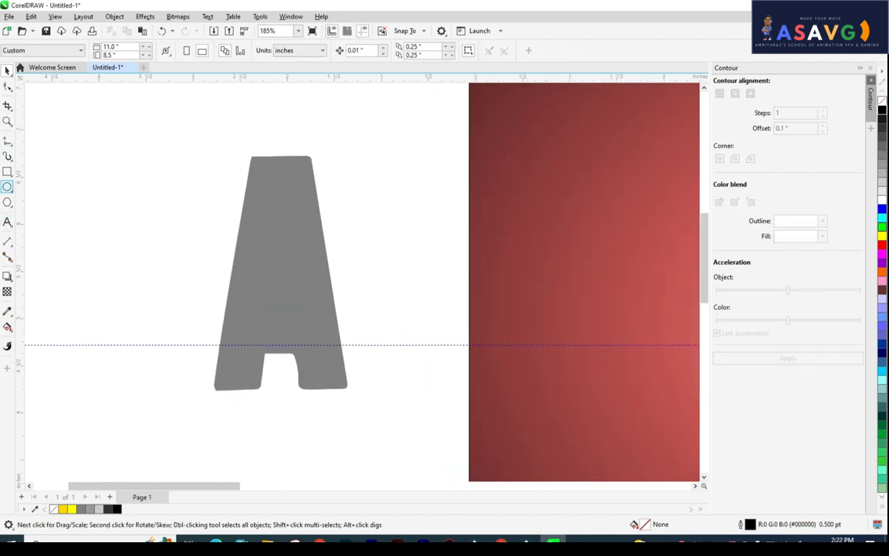
{"action": "left_click", "coordinate": [8, 187]}
{"action": "left_click", "coordinate": [7, 171]}
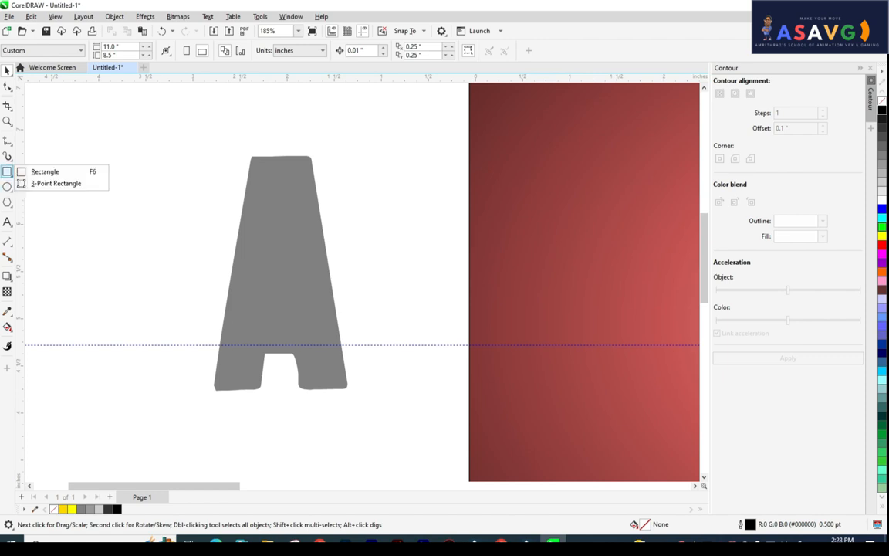
{"action": "left_click", "coordinate": [45, 171]}
{"action": "left_click_drag", "start_coordinate": [264, 208], "coordinate": [302, 279]}
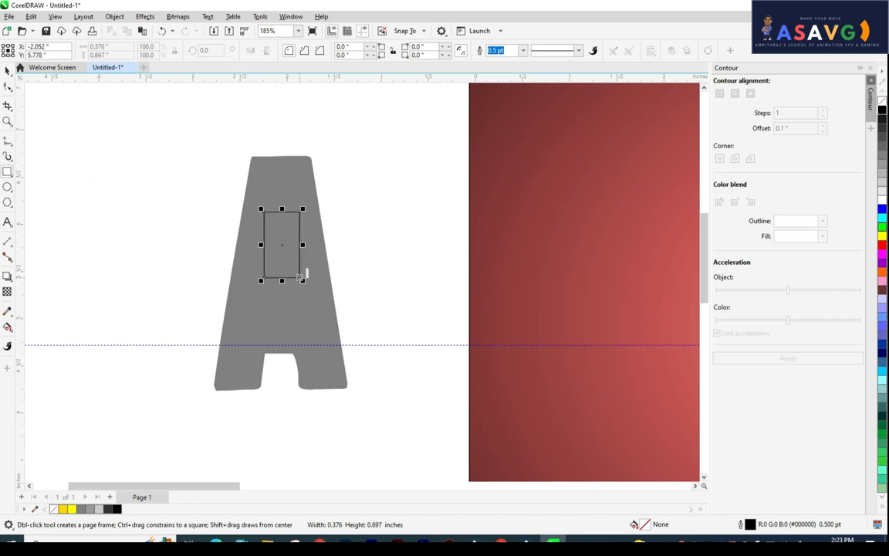
Step: Subtract the rectangle from the grey A with Back minus front
{"action": "key", "text": "space"}
{"action": "left_click", "coordinate": [290, 201], "text": "shift"}
{"action": "left_click_drag", "start_coordinate": [160, 150], "coordinate": [387, 328]}
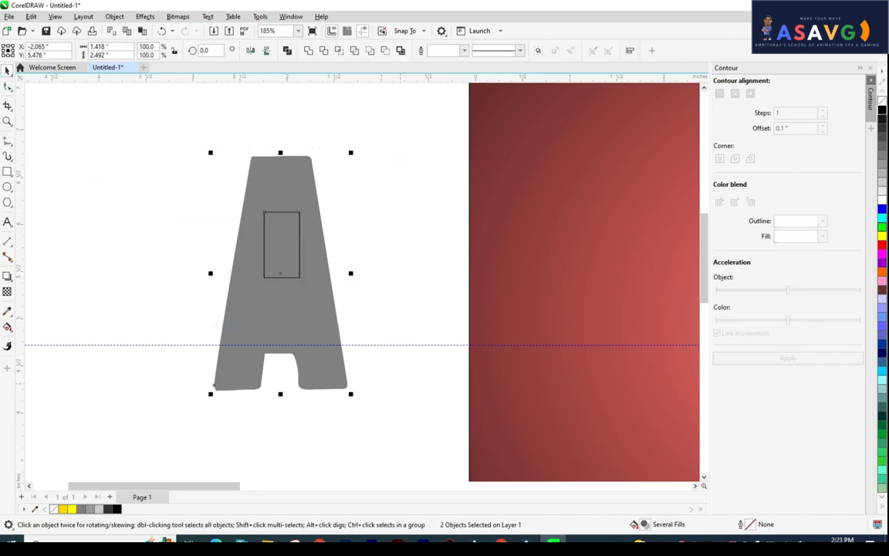
{"action": "left_click", "coordinate": [300, 244]}
{"action": "left_click", "coordinate": [300, 244]}
{"action": "left_click", "coordinate": [300, 244], "text": "shift"}
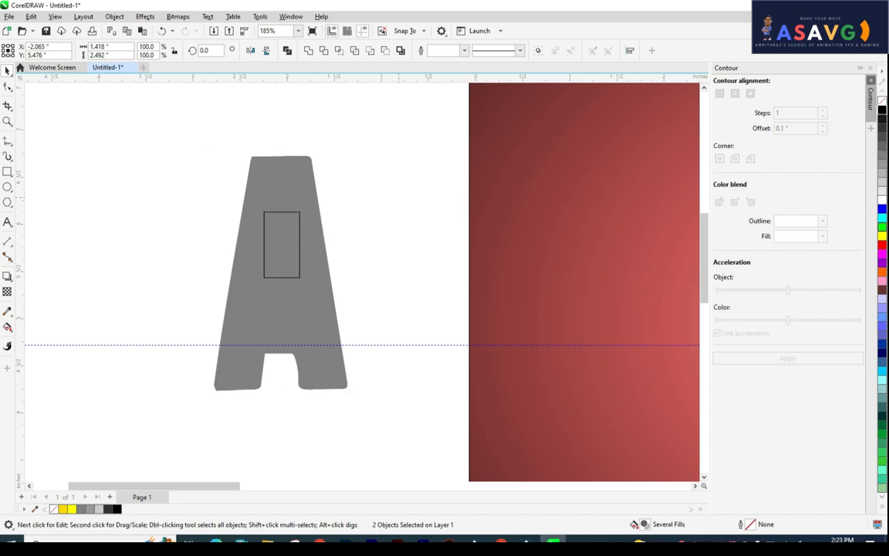
{"action": "right_click", "coordinate": [301, 179]}
{"action": "key", "text": "Escape"}
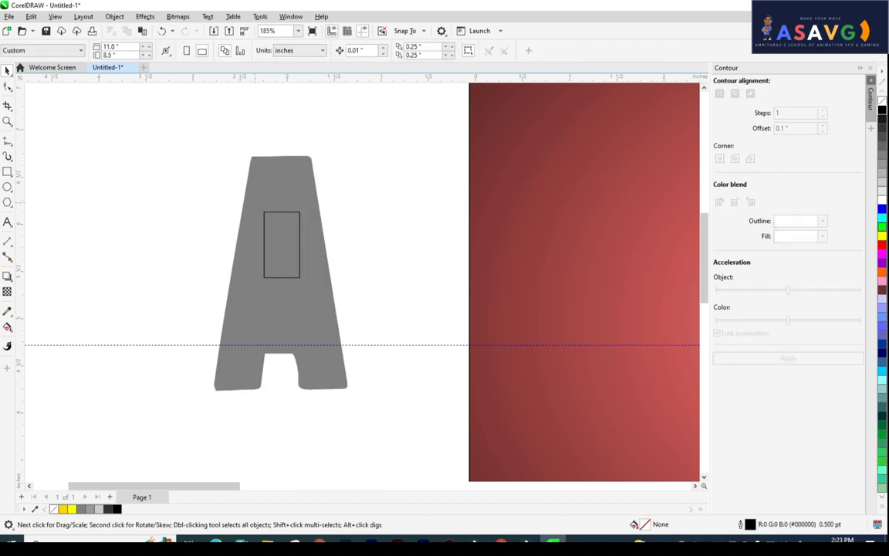
{"action": "left_click", "coordinate": [264, 222]}
{"action": "left_click", "coordinate": [251, 194], "text": "shift"}
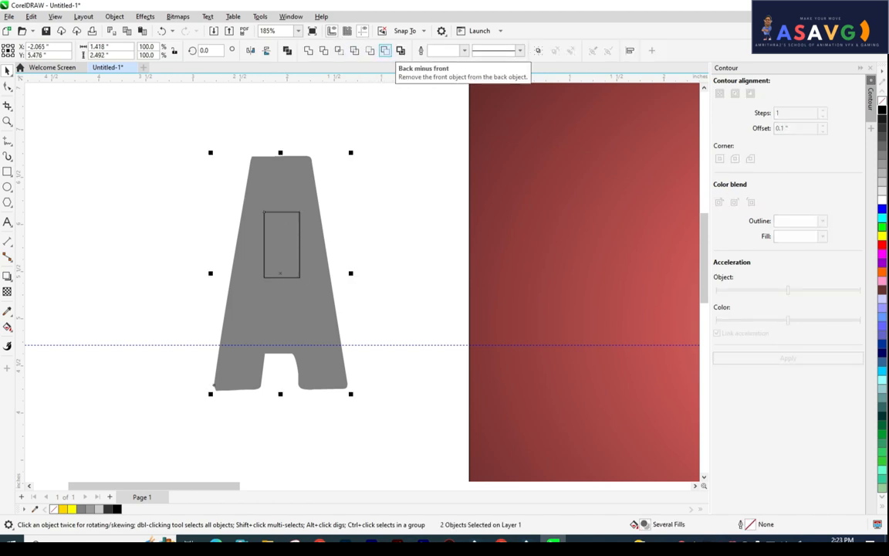
{"action": "left_click", "coordinate": [385, 50]}
{"action": "key", "text": "Escape"}
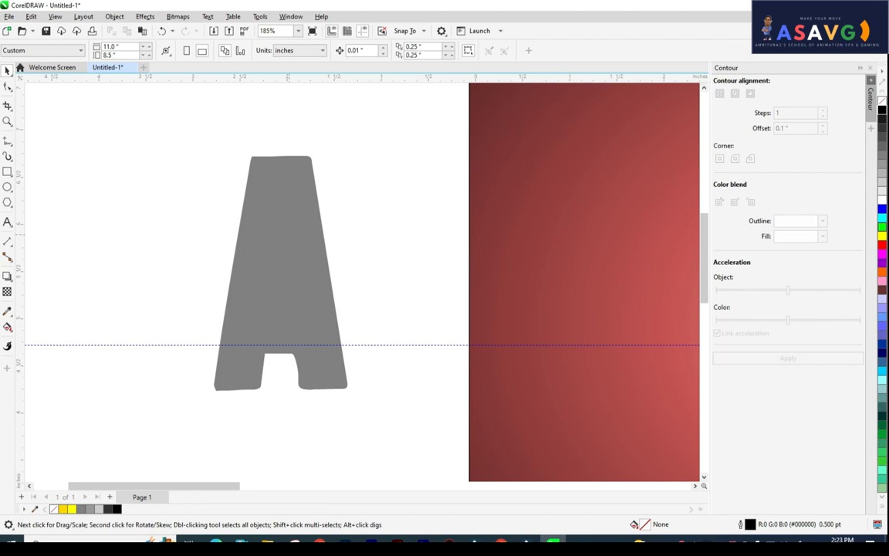
Step: Try moving the grey A aside on the empty area and undo the move
{"action": "left_click_drag", "start_coordinate": [296, 303], "coordinate": [383, 261]}
{"action": "left_click", "coordinate": [334, 383]}
{"action": "scroll", "coordinate": [334, 383], "scroll_direction": "down", "scroll_amount": 1}
{"action": "left_click_drag", "start_coordinate": [334, 383], "coordinate": [247, 390]}
{"action": "key", "text": "ctrl+z"}
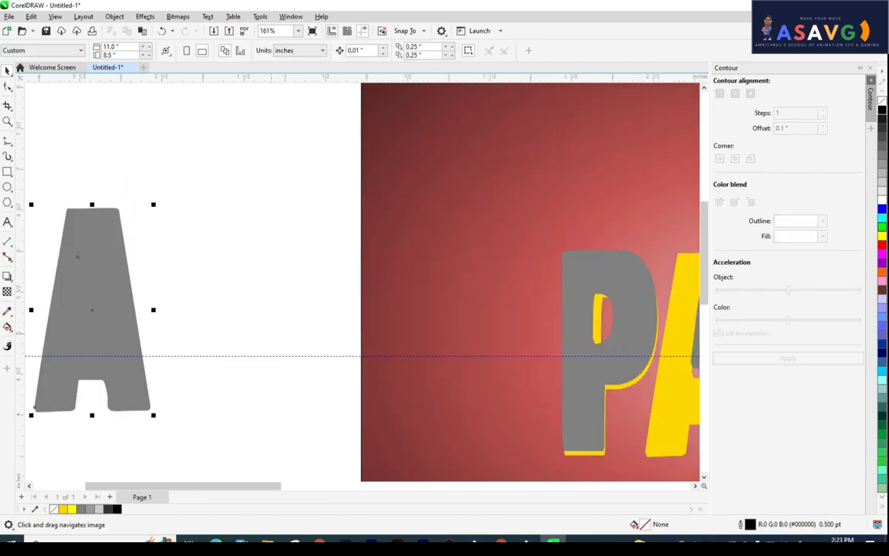
Step: Undo the recent edits to the grey A, going back to the two separate A shapes beside the page
{"action": "key", "text": "ctrl+z"}
{"action": "scroll", "coordinate": [332, 281], "scroll_direction": "down", "scroll_amount": 2}
{"action": "left_click_drag", "start_coordinate": [416, 284], "coordinate": [264, 267]}
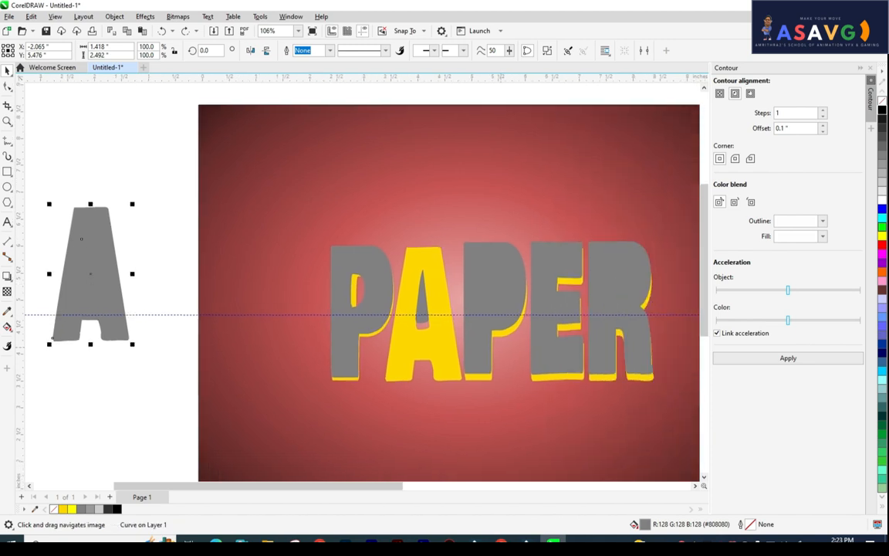
{"action": "key", "text": "ctrl+z"}
{"action": "key", "text": "ctrl+z"}
{"action": "key", "text": "ctrl+z"}
{"action": "key", "text": "ctrl+z"}
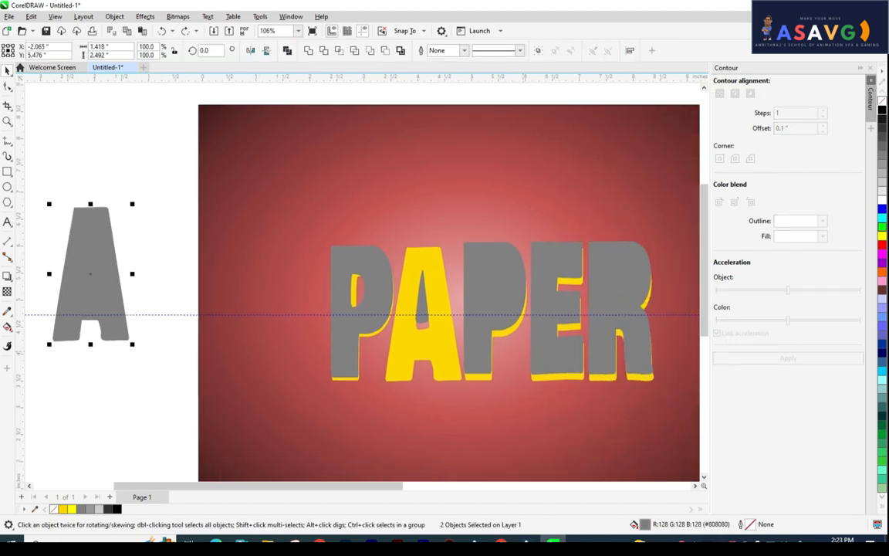
{"action": "key", "text": "ctrl+z"}
{"action": "key", "text": "ctrl+z"}
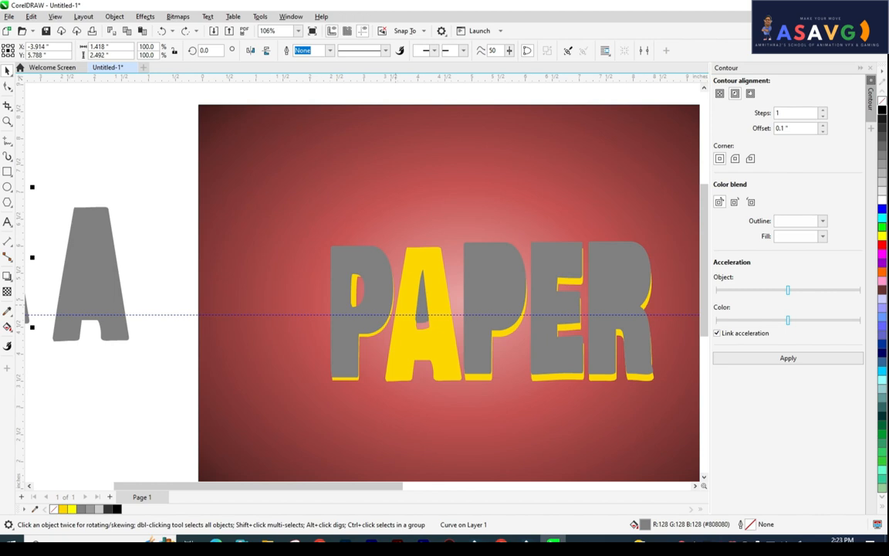
Step: Move the grey A's counter shape off the page to the empty area and delete the extra outer A shape
{"action": "left_click_drag", "start_coordinate": [422, 311], "coordinate": [370, 237]}
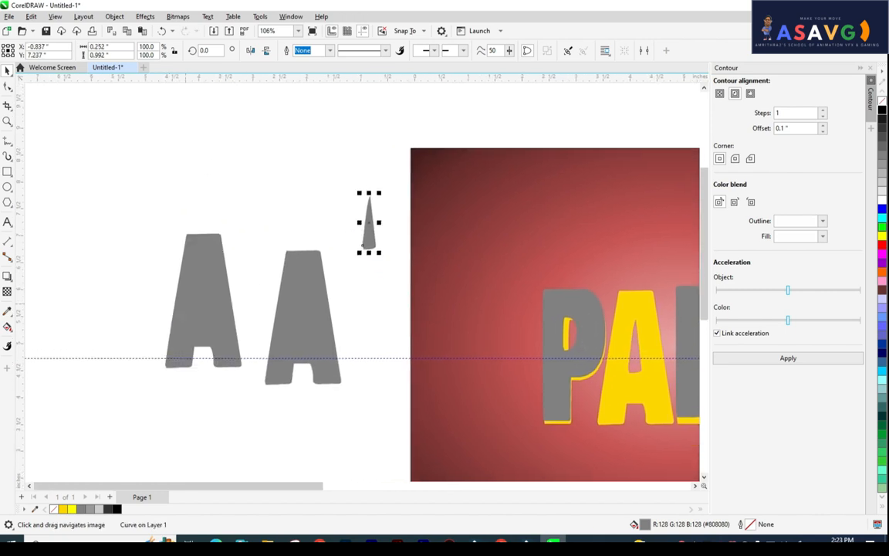
{"action": "left_click", "coordinate": [203, 300]}
{"action": "key", "text": "Delete"}
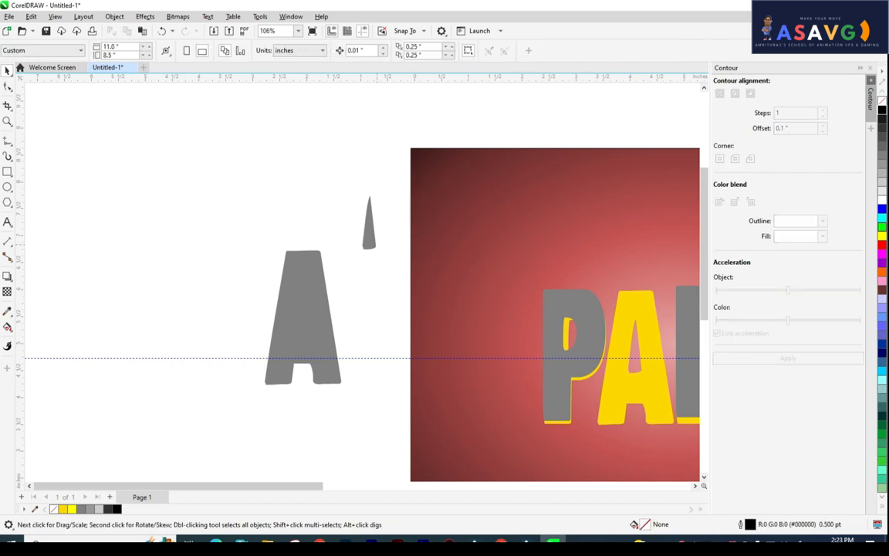
Step: Try to subtract the counter shape placed on the grey A with Back minus front
{"action": "left_click_drag", "start_coordinate": [369, 237], "coordinate": [304, 305]}
{"action": "left_click", "coordinate": [312, 342], "text": "shift"}
{"action": "left_click", "coordinate": [298, 313], "text": "shift"}
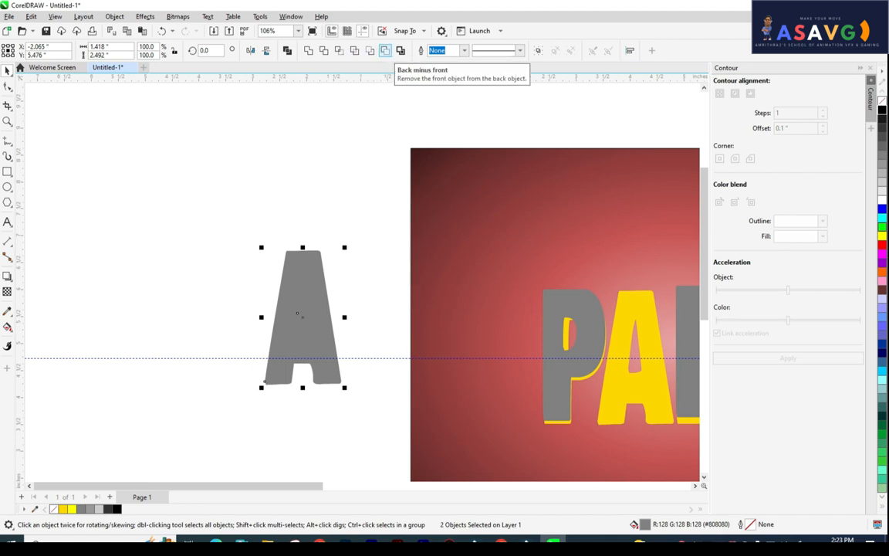
{"action": "left_click", "coordinate": [385, 50]}
{"action": "key", "text": "Return"}
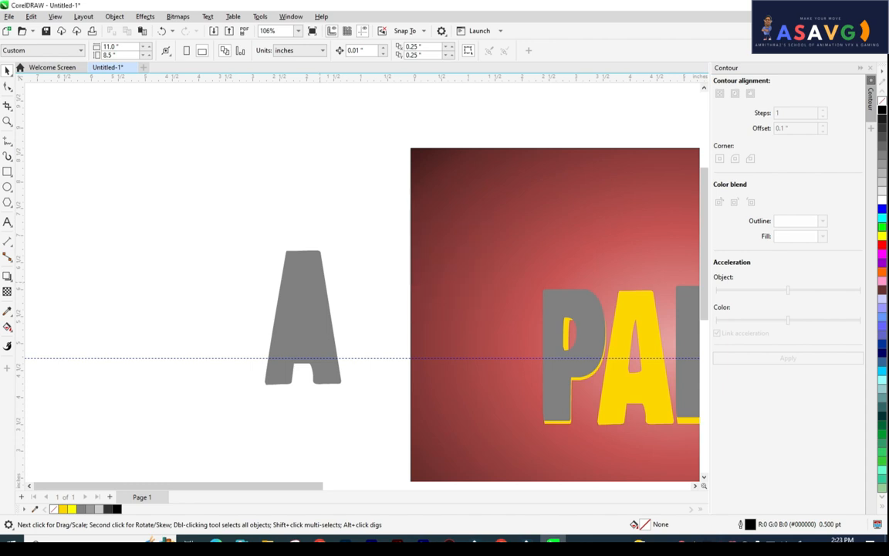
Step: Move the grey A and its counter shape together elsewhere on the empty area and cut out the counter with Front minus back
{"action": "left_click", "coordinate": [301, 315]}
{"action": "left_click_drag", "start_coordinate": [302, 312], "coordinate": [139, 265]}
{"action": "left_click", "coordinate": [231, 308]}
{"action": "left_click_drag", "start_coordinate": [304, 297], "coordinate": [142, 249]}
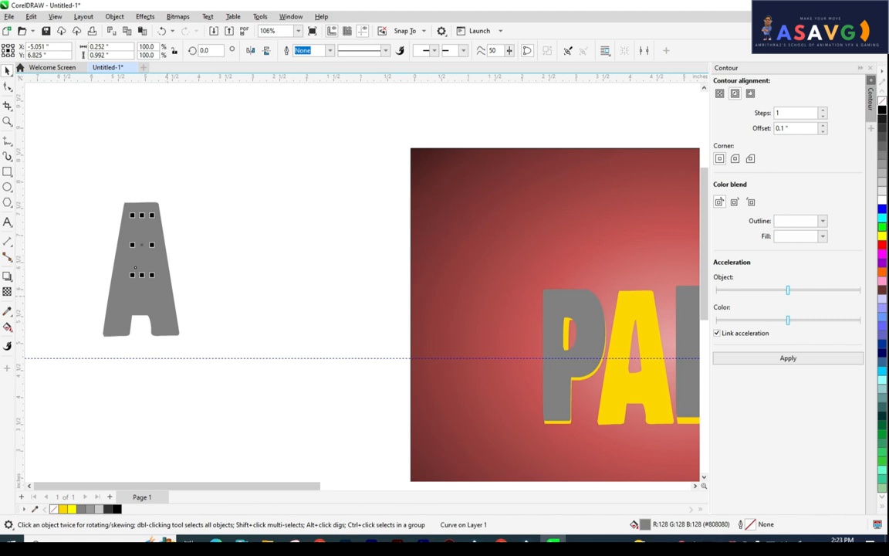
{"action": "left_click", "coordinate": [141, 300], "text": "shift"}
{"action": "left_click", "coordinate": [370, 50]}
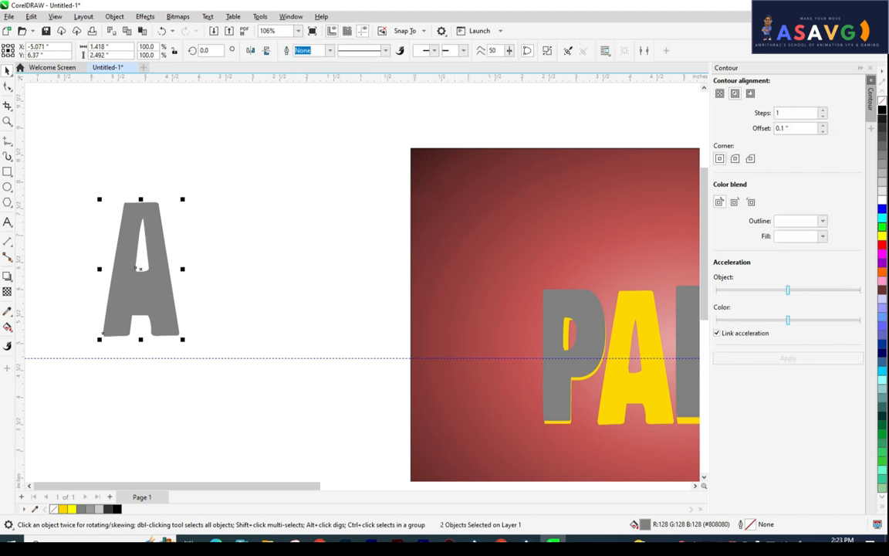
Step: Place the cut-out grey A back over the yellow A with a slight offset so yellow edges show
{"action": "left_click", "coordinate": [243, 340]}
{"action": "scroll", "coordinate": [237, 305], "scroll_direction": "down", "scroll_amount": 2}
{"action": "left_click", "coordinate": [150, 323]}
{"action": "left_click_drag", "start_coordinate": [149, 324], "coordinate": [361, 387]}
{"action": "left_click_drag", "start_coordinate": [405, 352], "coordinate": [425, 335]}
{"action": "scroll", "coordinate": [433, 367], "scroll_direction": "up", "scroll_amount": 1}
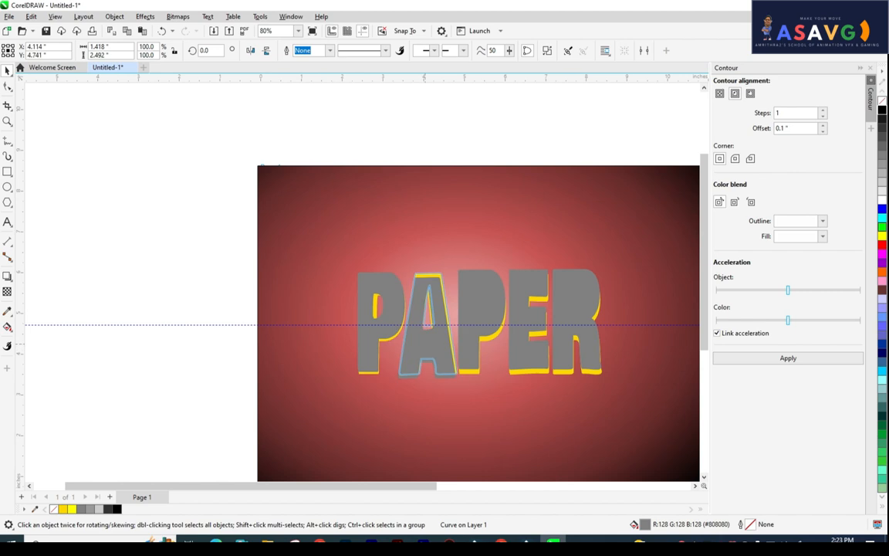
{"action": "left_click_drag", "start_coordinate": [442, 377], "coordinate": [386, 346]}
Step: Move the second grey P and its counter shape off the page and cut out the counter with Front minus back
{"action": "left_click", "coordinate": [424, 281]}
{"action": "left_click_drag", "start_coordinate": [426, 292], "coordinate": [128, 219]}
{"action": "left_click_drag", "start_coordinate": [425, 274], "coordinate": [300, 238]}
{"action": "scroll", "coordinate": [164, 178], "scroll_direction": "up", "scroll_amount": 2}
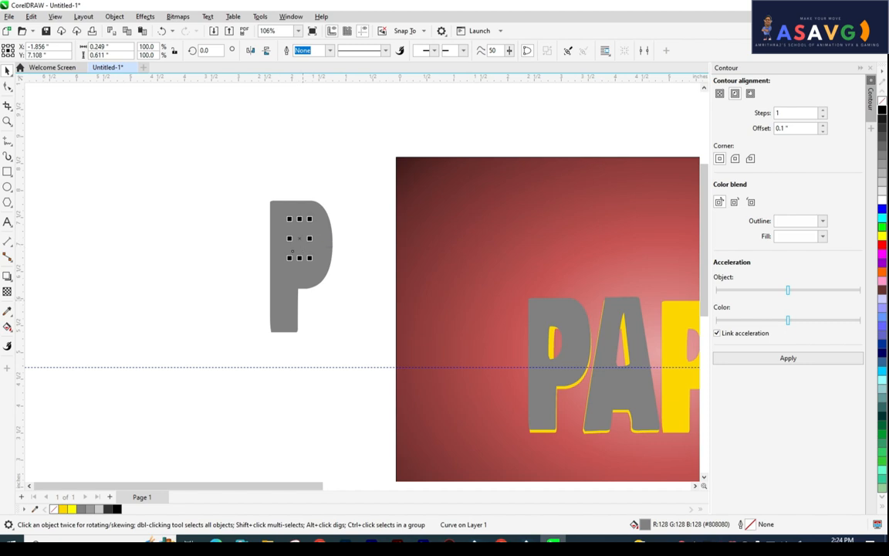
{"action": "left_click", "coordinate": [288, 308], "text": "shift"}
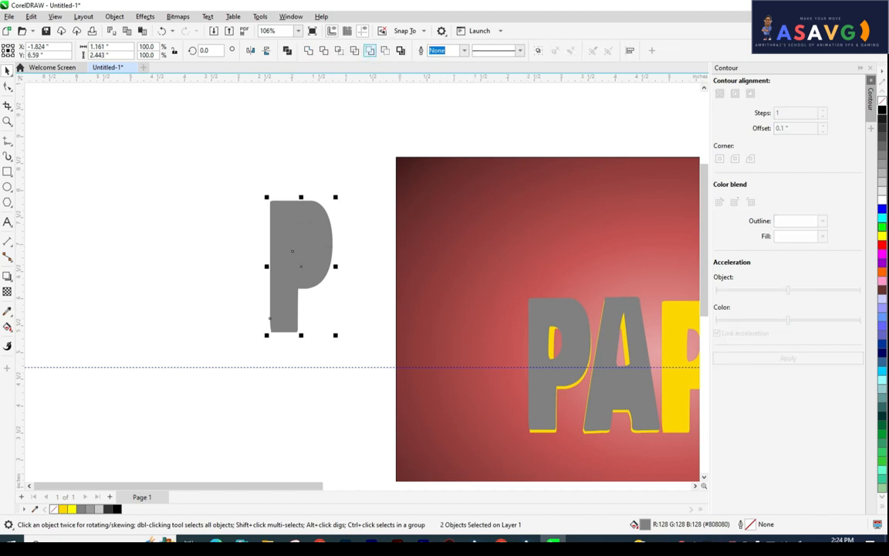
{"action": "left_click", "coordinate": [370, 50]}
Step: Place the cut-out grey P back over the second yellow P, offset slightly down and to the right
{"action": "left_click", "coordinate": [304, 366]}
{"action": "scroll", "coordinate": [304, 300], "scroll_direction": "down", "scroll_amount": 1}
{"action": "left_click_drag", "start_coordinate": [313, 311], "coordinate": [231, 310]}
{"action": "left_click_drag", "start_coordinate": [220, 276], "coordinate": [478, 345]}
{"action": "scroll", "coordinate": [590, 414], "scroll_direction": "up", "scroll_amount": 2}
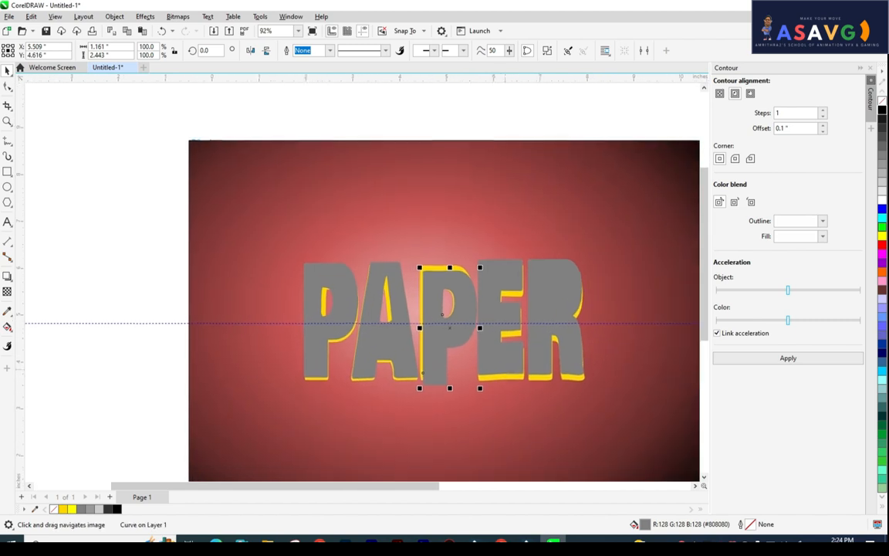
Step: Move the grey R and its counter shape off the page and cut out the counter with Front minus back
{"action": "left_click", "coordinate": [502, 325]}
{"action": "left_click_drag", "start_coordinate": [556, 332], "coordinate": [88, 244]}
{"action": "left_click_drag", "start_coordinate": [116, 255], "coordinate": [162, 272]}
{"action": "left_click_drag", "start_coordinate": [590, 298], "coordinate": [120, 206]}
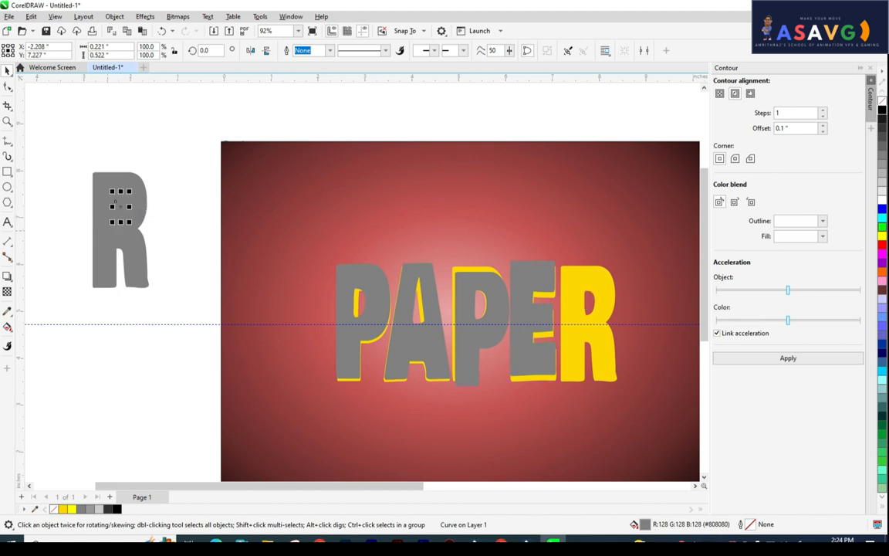
{"action": "left_click", "coordinate": [115, 201], "text": "shift"}
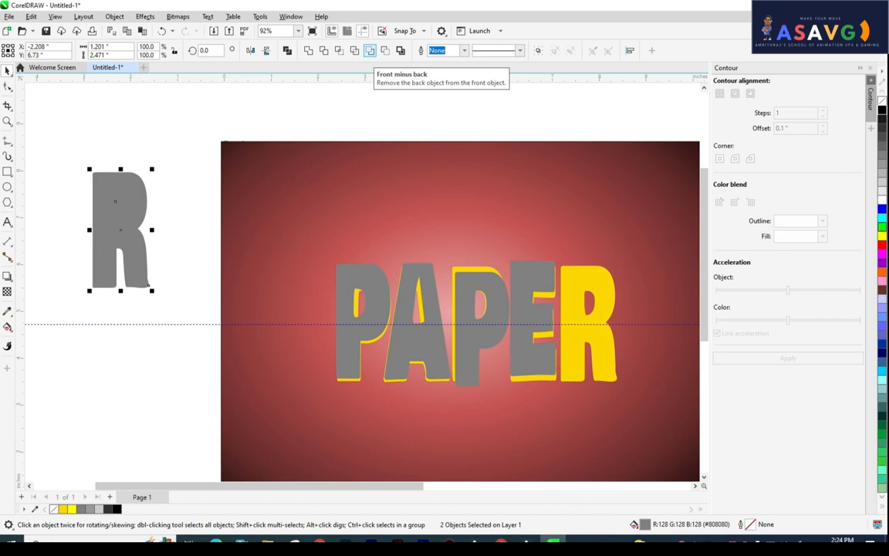
{"action": "left_click", "coordinate": [369, 51]}
Step: Place the cut-out grey R back over the yellow R, offset slightly to the right
{"action": "left_click", "coordinate": [116, 202]}
{"action": "left_click", "coordinate": [177, 237]}
{"action": "left_click_drag", "start_coordinate": [123, 240], "coordinate": [593, 332]}
{"action": "left_click_drag", "start_coordinate": [410, 330], "coordinate": [347, 266]}
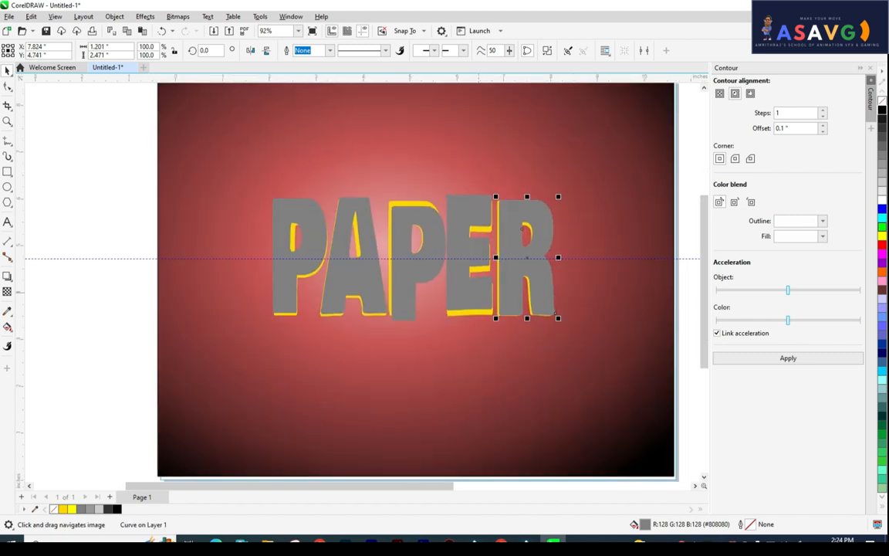
{"action": "scroll", "coordinate": [347, 265], "scroll_direction": "up", "scroll_amount": 2}
{"action": "left_click_drag", "start_coordinate": [545, 270], "coordinate": [543, 284]}
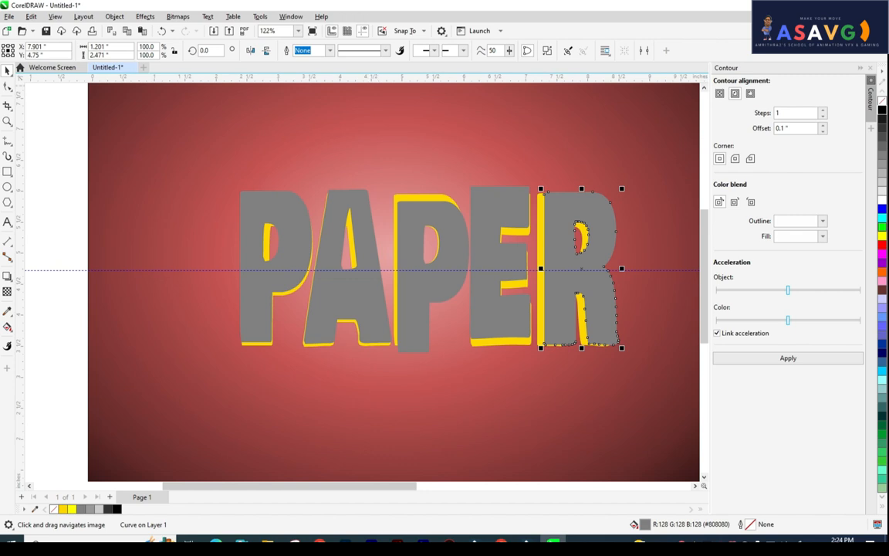
{"action": "left_click", "coordinate": [54, 16]}
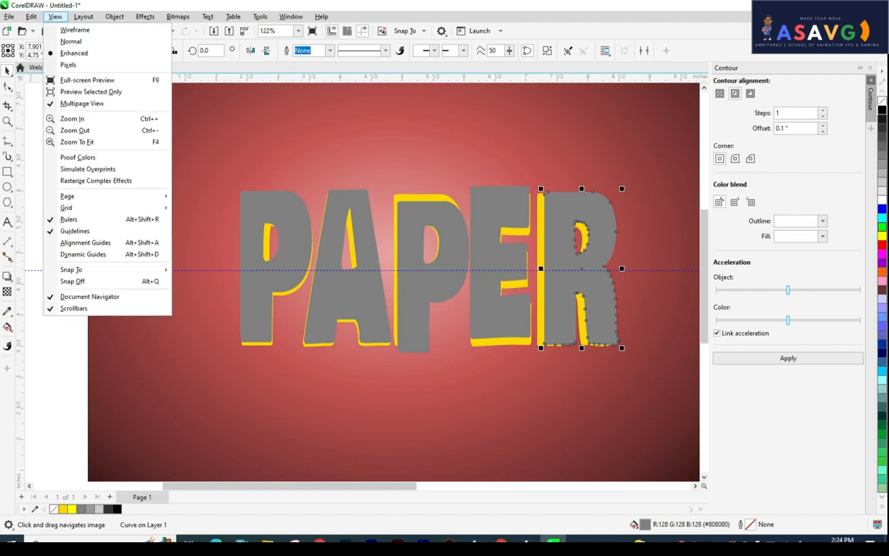
{"action": "mouse_move", "coordinate": [106, 269]}
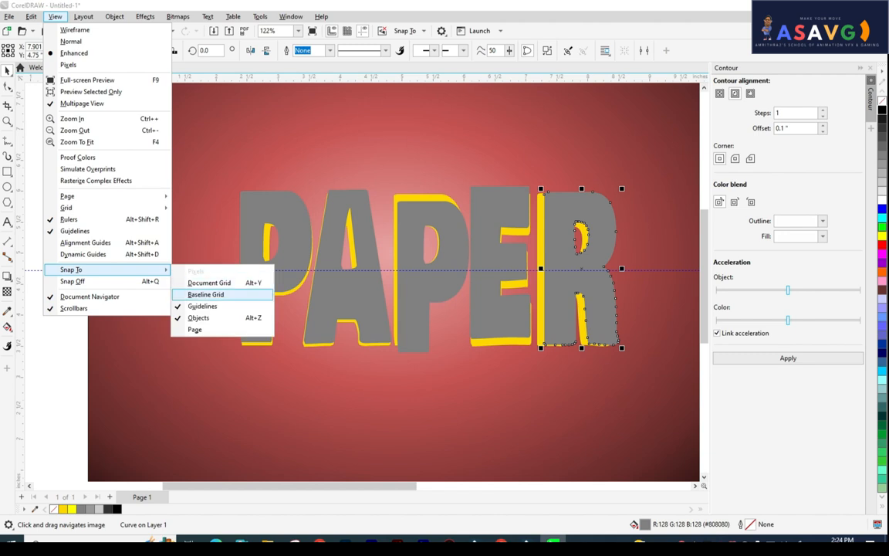
{"action": "key", "text": "Escape"}
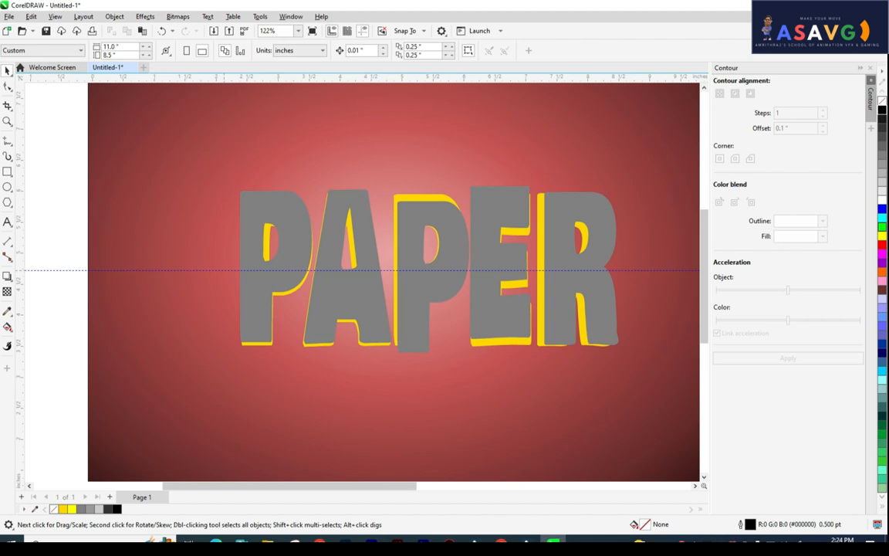
Step: Nudge the first grey P slightly down and to the left over its yellow letter and start an Envelope on it
{"action": "left_click", "coordinate": [287, 246]}
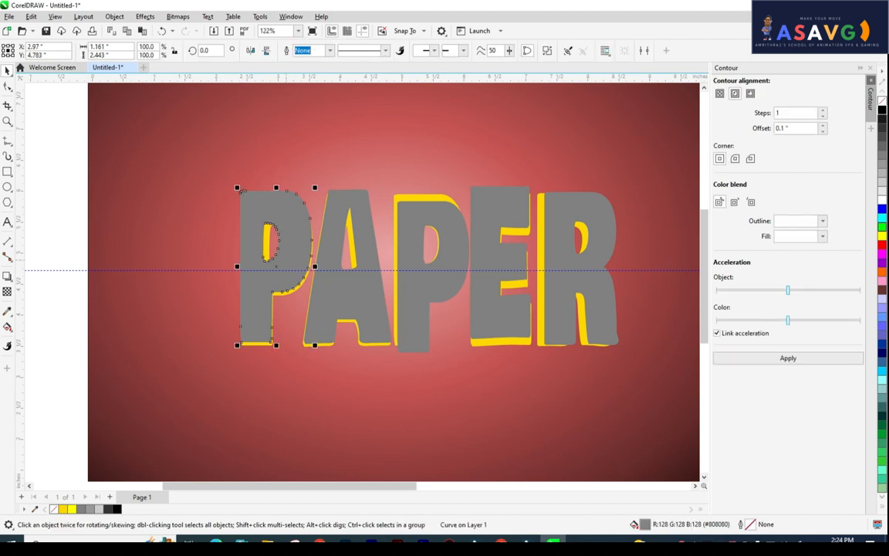
{"action": "scroll", "coordinate": [119, 220], "scroll_direction": "up", "scroll_amount": 2}
{"action": "left_click_drag", "start_coordinate": [340, 253], "coordinate": [350, 251]}
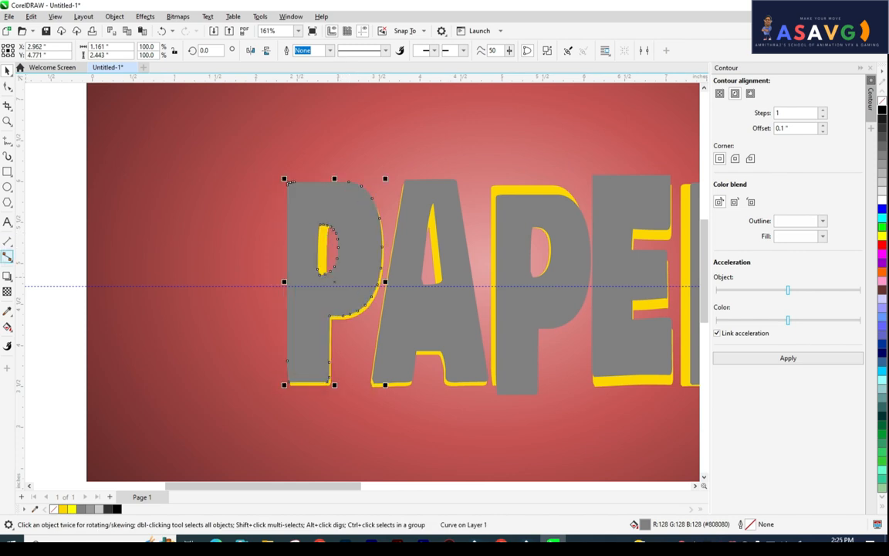
{"action": "left_click", "coordinate": [8, 276]}
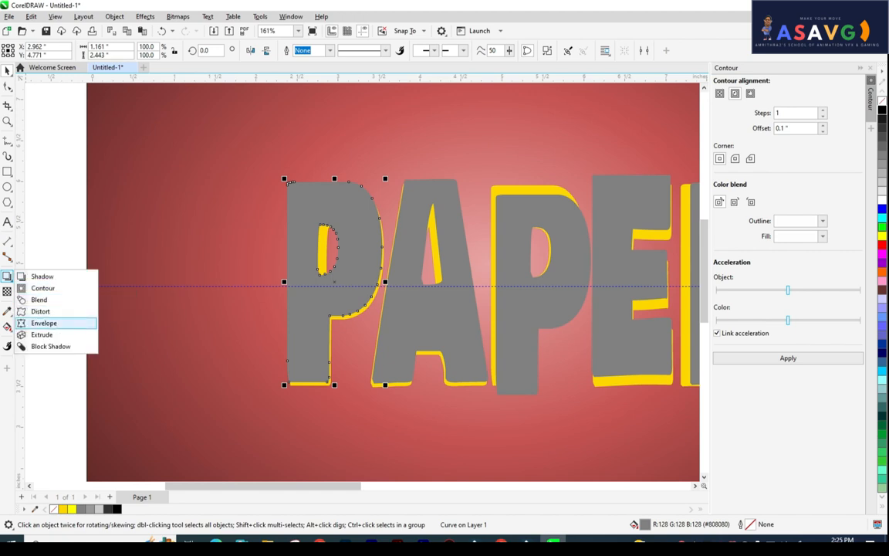
{"action": "left_click", "coordinate": [44, 323]}
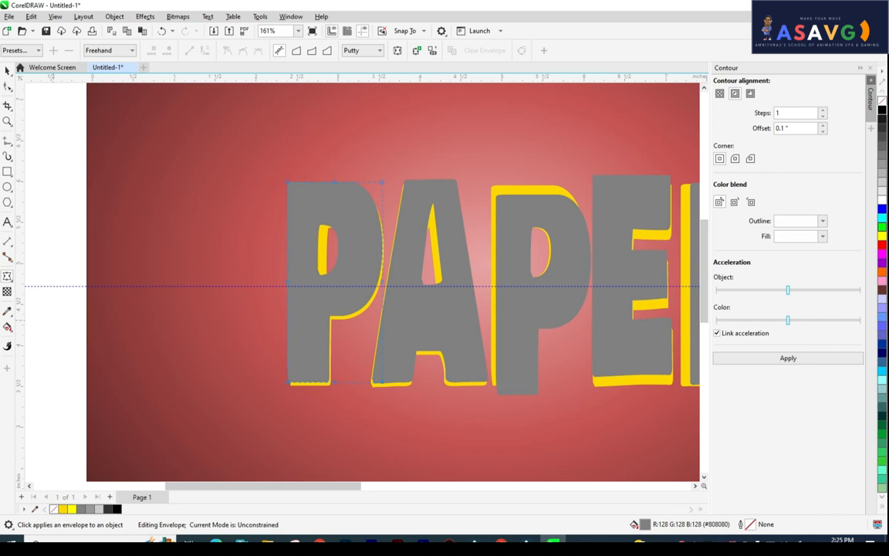
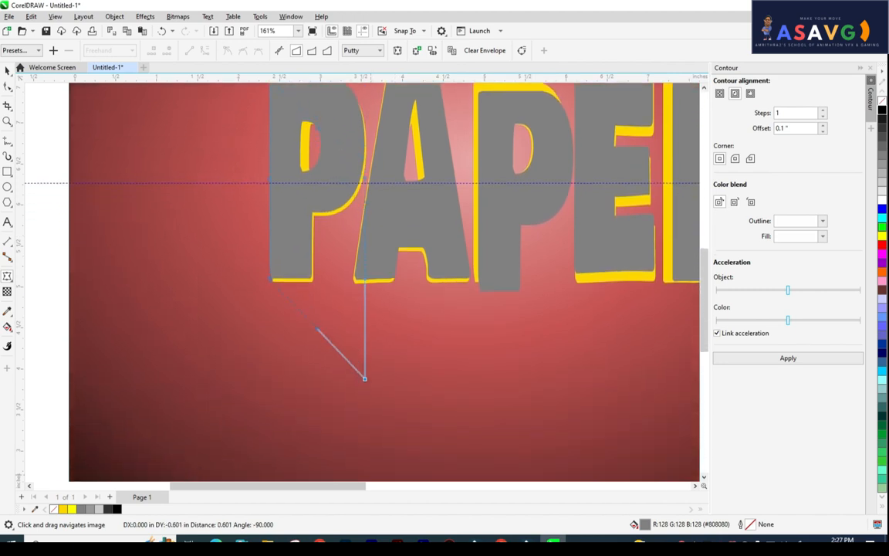
Step: Undo the downward envelope distortion of the first grey P and shear its right side upward in straight line mode instead
{"action": "scroll", "coordinate": [447, 276], "scroll_direction": "down", "scroll_amount": 1}
{"action": "scroll", "coordinate": [448, 275], "scroll_direction": "up", "scroll_amount": 1}
{"action": "left_click_drag", "start_coordinate": [447, 276], "coordinate": [449, 283]}
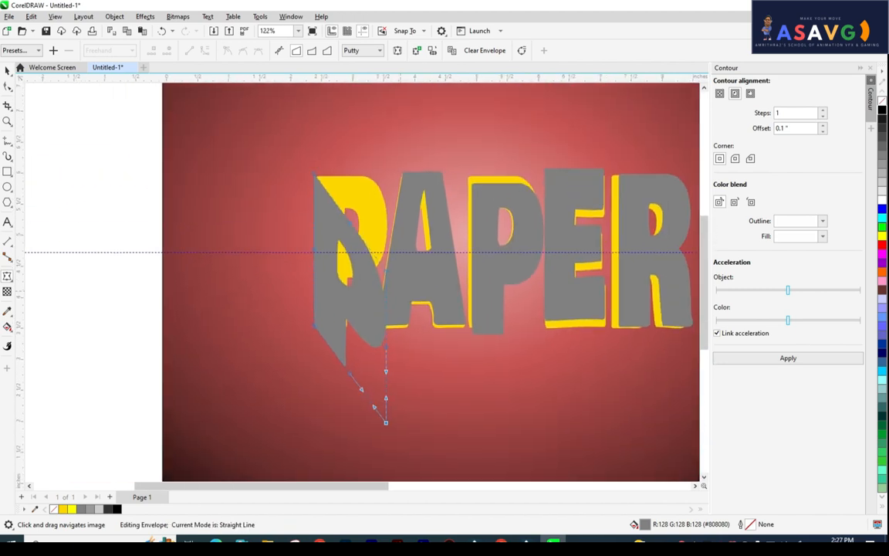
{"action": "key", "text": "ctrl+z"}
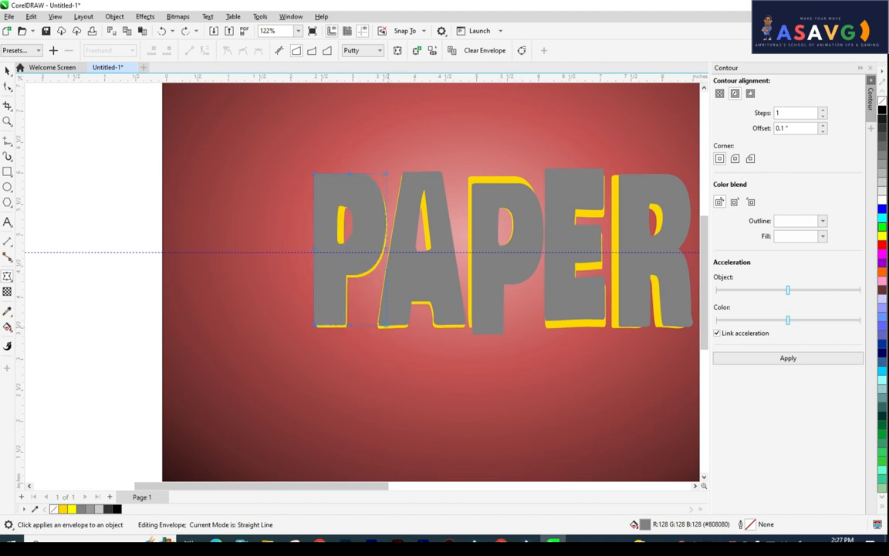
{"action": "left_click_drag", "start_coordinate": [386, 250], "coordinate": [376, 191]}
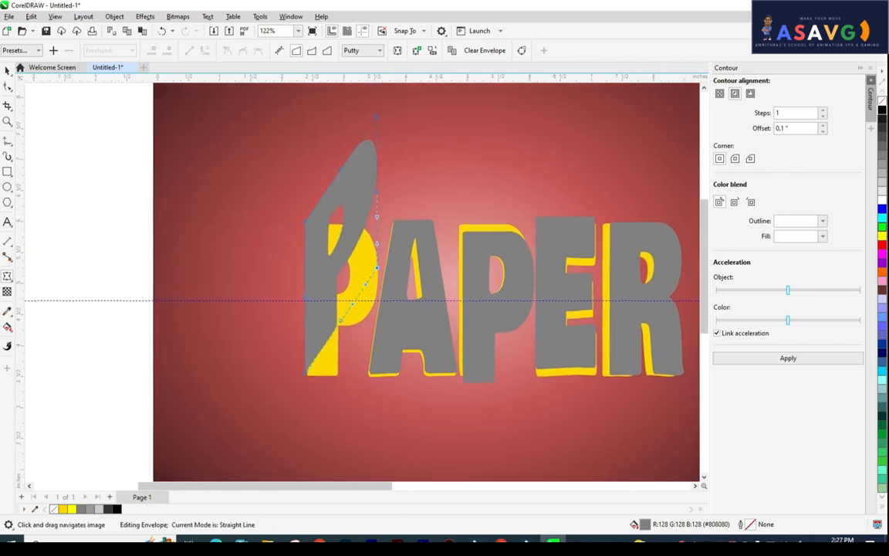
Step: Apply a straight line Envelope to the grey A and shear its right side upward
{"action": "left_click", "coordinate": [7, 70]}
{"action": "left_click", "coordinate": [407, 294]}
{"action": "left_click_drag", "start_coordinate": [416, 310], "coordinate": [418, 297]}
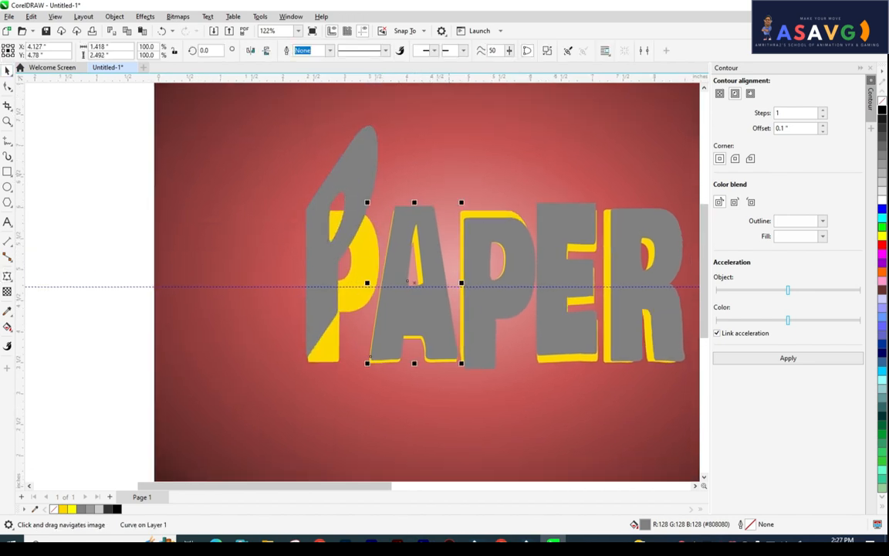
{"action": "left_click", "coordinate": [7, 276]}
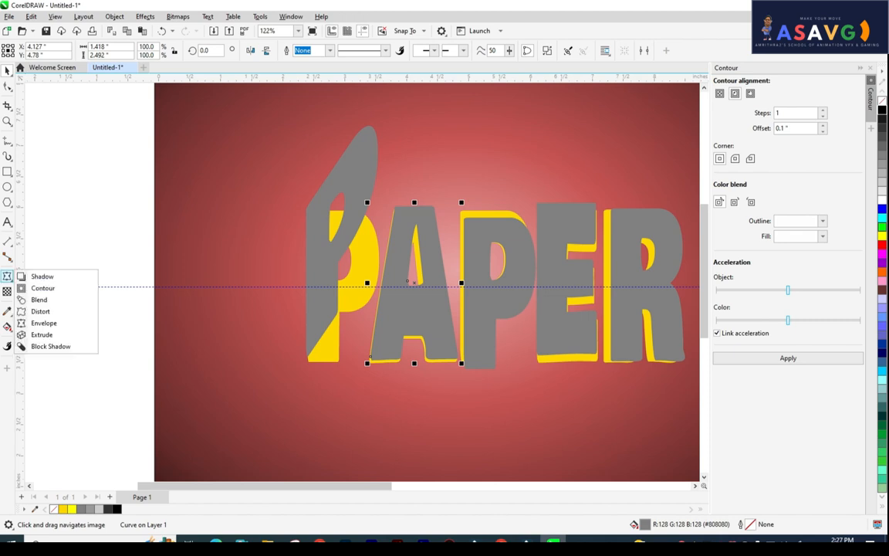
{"action": "left_click", "coordinate": [44, 323]}
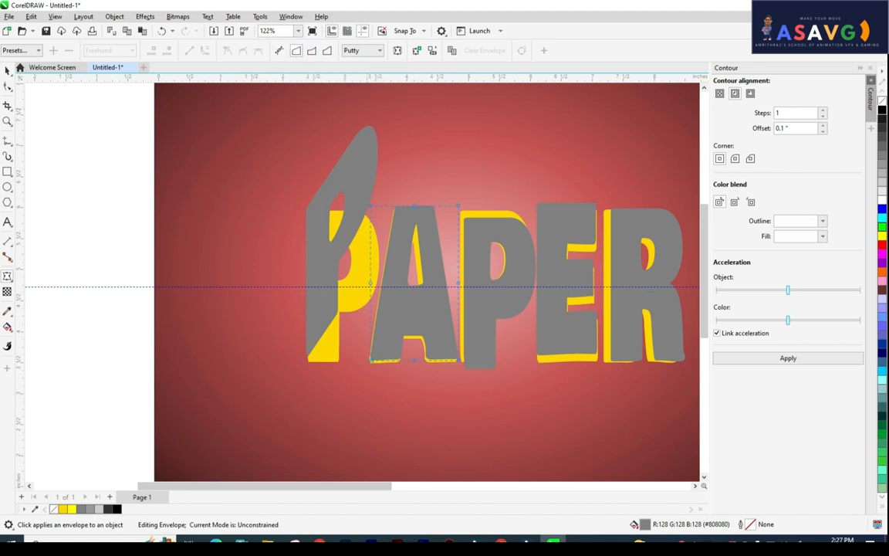
{"action": "left_click_drag", "start_coordinate": [458, 359], "coordinate": [430, 227]}
Step: Apply a straight line Envelope to the second grey P and shear its right side downward
{"action": "left_click", "coordinate": [463, 299]}
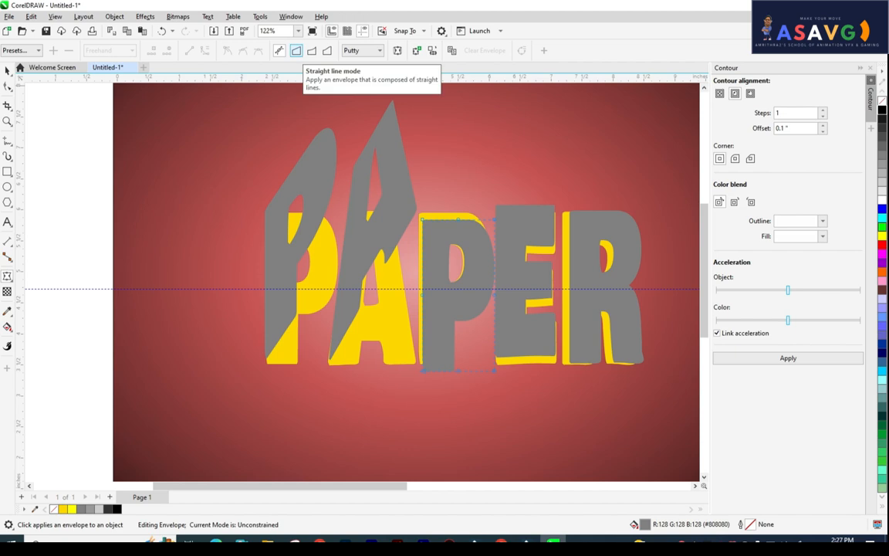
{"action": "left_click_drag", "start_coordinate": [495, 371], "coordinate": [476, 469]}
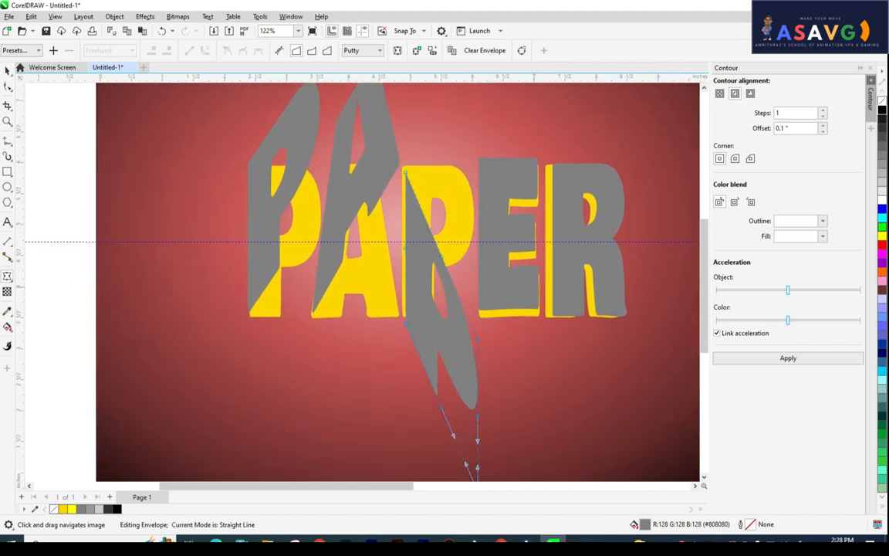
{"action": "mouse_move", "coordinate": [512, 331]}
{"action": "left_mouse_down"}
{"action": "mouse_move", "coordinate": [487, 305]}
{"action": "mouse_move", "coordinate": [498, 343]}
{"action": "left_mouse_up"}
Step: Apply a straight line Envelope to the grey E and shear its right side steeply upward
{"action": "scroll", "coordinate": [486, 306], "scroll_direction": "down", "scroll_amount": 1}
{"action": "left_click", "coordinate": [491, 289]}
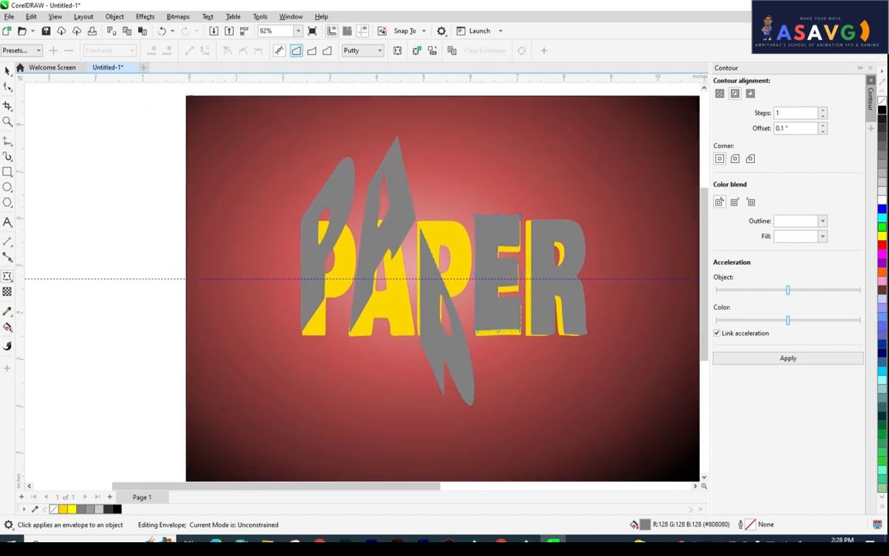
{"action": "left_click_drag", "start_coordinate": [520, 332], "coordinate": [464, 189]}
Step: Apply a straight line Envelope to the grey R and shear its right side downward
{"action": "left_click", "coordinate": [509, 279]}
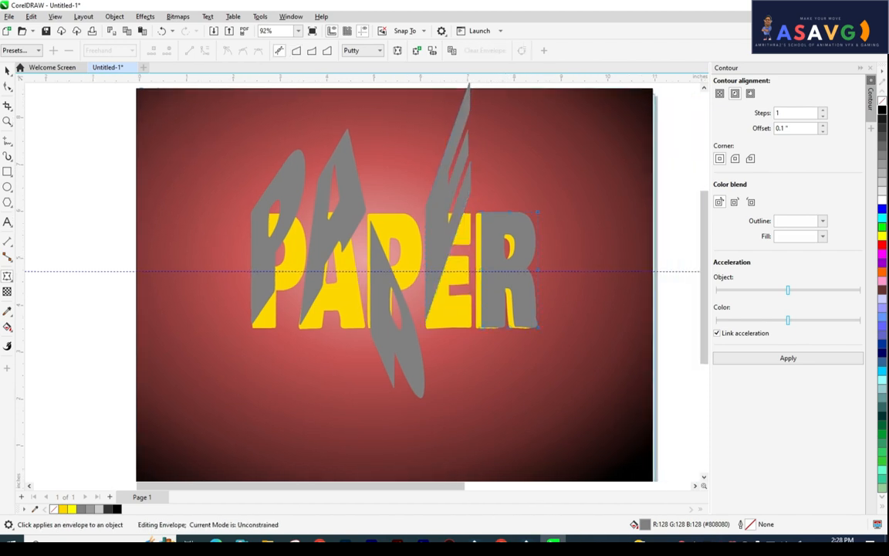
{"action": "left_click", "coordinate": [296, 51]}
{"action": "left_click_drag", "start_coordinate": [537, 327], "coordinate": [537, 420]}
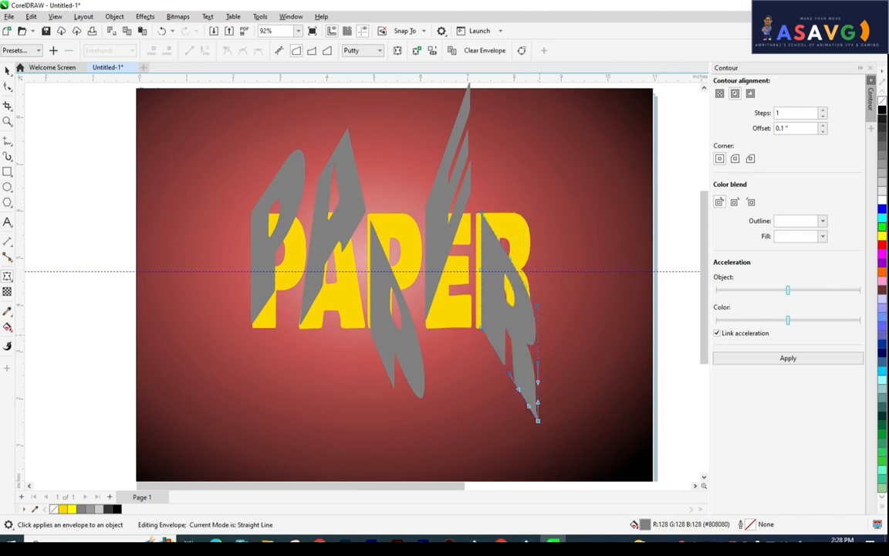
{"action": "left_click_drag", "start_coordinate": [538, 363], "coordinate": [537, 363]}
Step: Reshape the envelopes so the grey A and E shear downward and the second grey P shears upward
{"action": "left_click", "coordinate": [339, 235]}
{"action": "left_click_drag", "start_coordinate": [300, 327], "coordinate": [364, 460]}
{"action": "left_click_drag", "start_coordinate": [424, 459], "coordinate": [471, 457]}
Step: Reshape the envelopes of the grey R and A so their right sides shear moderately upward
{"action": "left_click", "coordinate": [501, 301]}
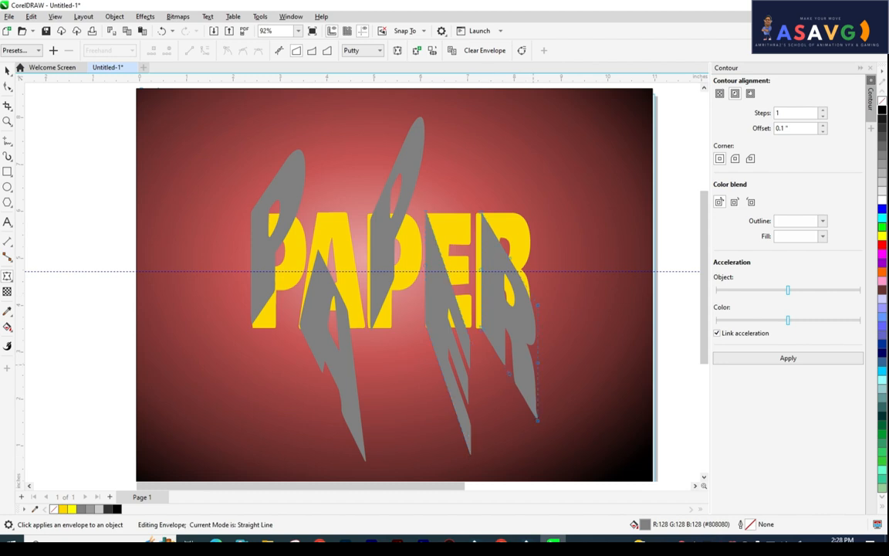
{"action": "left_click_drag", "start_coordinate": [537, 420], "coordinate": [564, 280]}
{"action": "key", "text": "ctrl+z"}
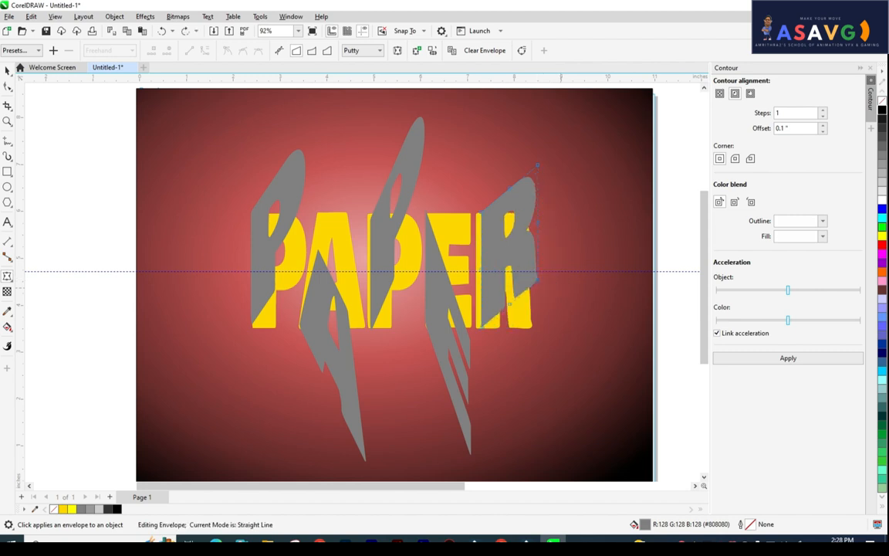
{"action": "scroll", "coordinate": [665, 275], "scroll_direction": "down", "scroll_amount": 2}
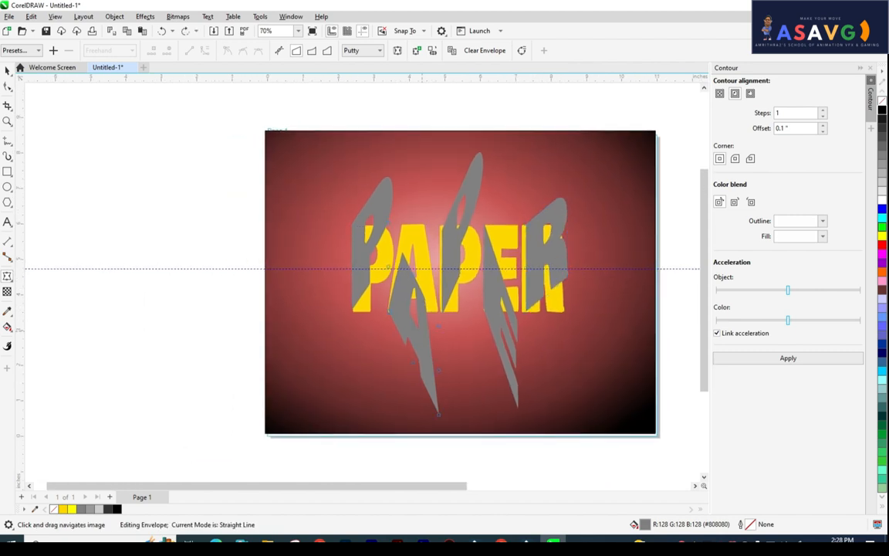
{"action": "left_click_drag", "start_coordinate": [439, 415], "coordinate": [439, 257]}
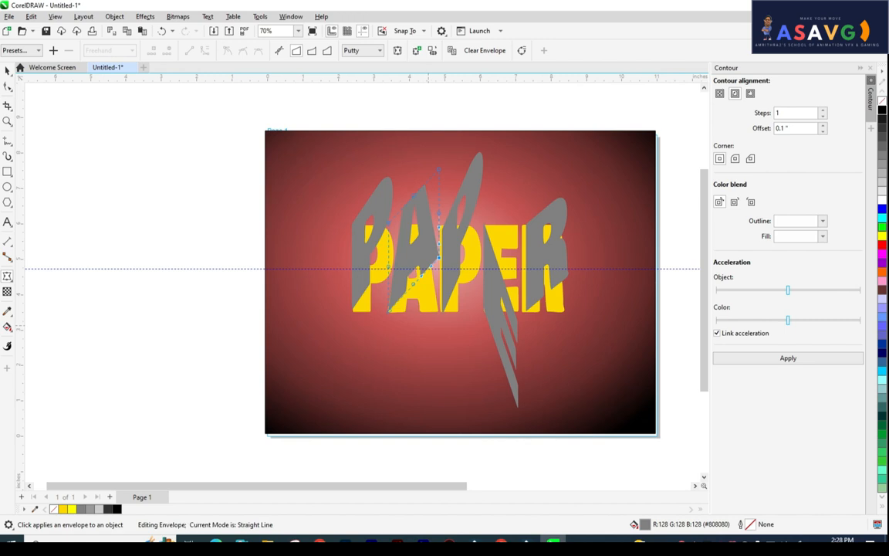
Step: Reshape the grey E's envelope so its right side shears slightly upward like the neighbouring R
{"action": "left_click", "coordinate": [505, 320]}
{"action": "left_click_drag", "start_coordinate": [517, 409], "coordinate": [517, 286]}
{"action": "left_click_drag", "start_coordinate": [518, 241], "coordinate": [516, 240]}
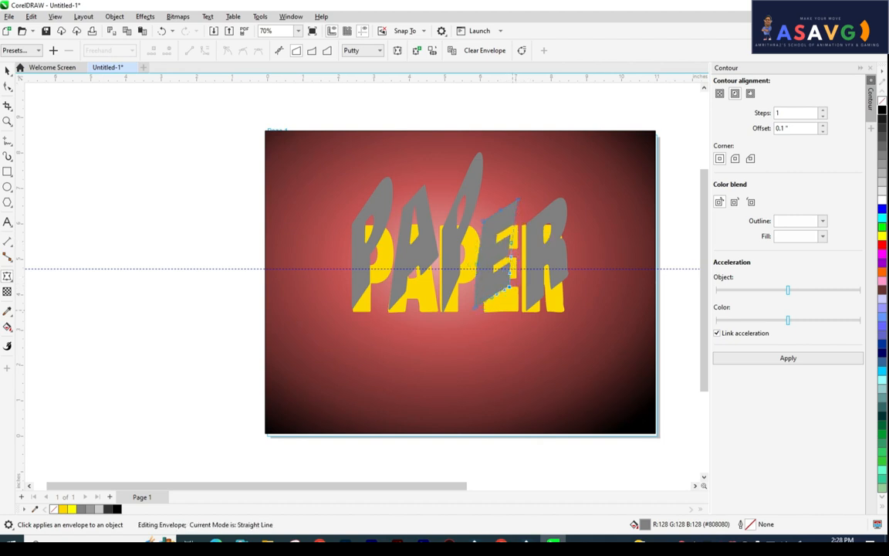
{"action": "scroll", "coordinate": [444, 272], "scroll_direction": "up", "scroll_amount": 2}
{"action": "left_click_drag", "start_coordinate": [449, 245], "coordinate": [404, 285]}
{"action": "scroll", "coordinate": [435, 242], "scroll_direction": "down", "scroll_amount": 1}
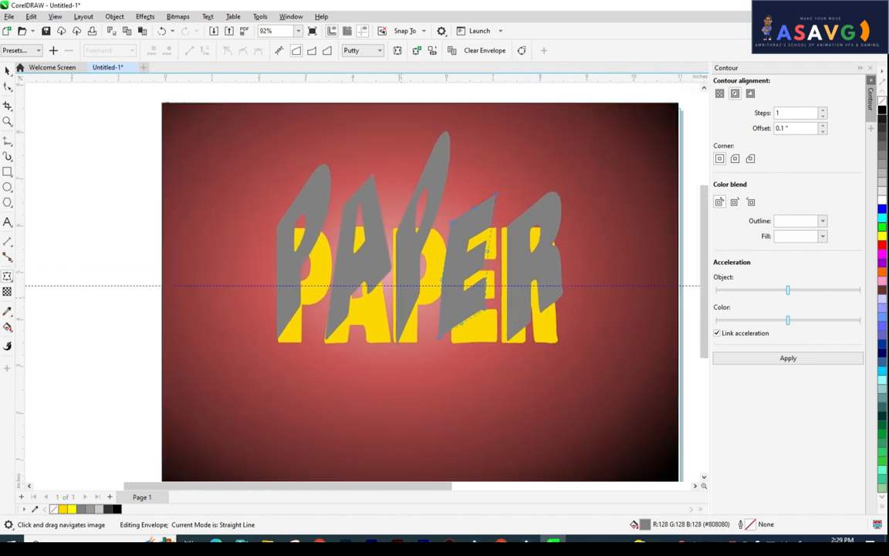
Step: Deselect the letter and turn off snapping to guidelines
{"action": "left_click", "coordinate": [7, 70]}
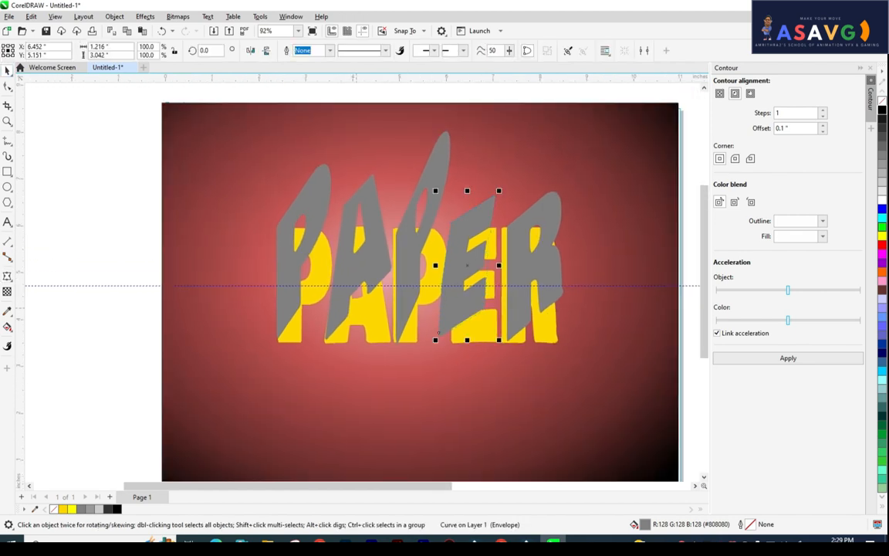
{"action": "left_click_drag", "start_coordinate": [452, 313], "coordinate": [422, 256]}
{"action": "key", "text": "Escape"}
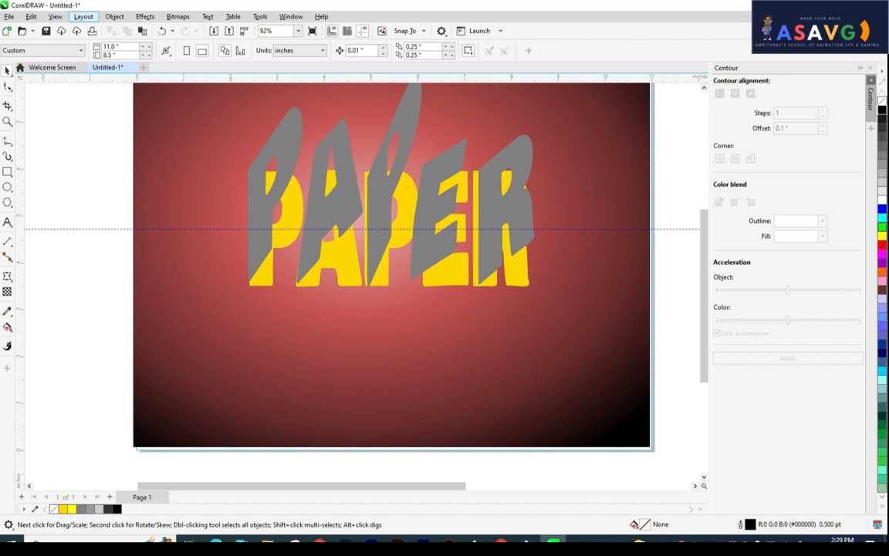
{"action": "left_click", "coordinate": [55, 16]}
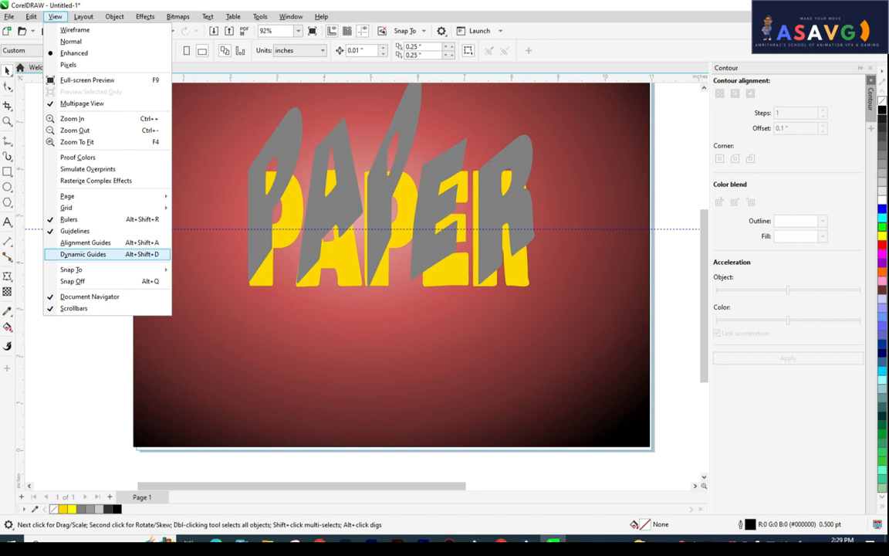
{"action": "mouse_move", "coordinate": [77, 269]}
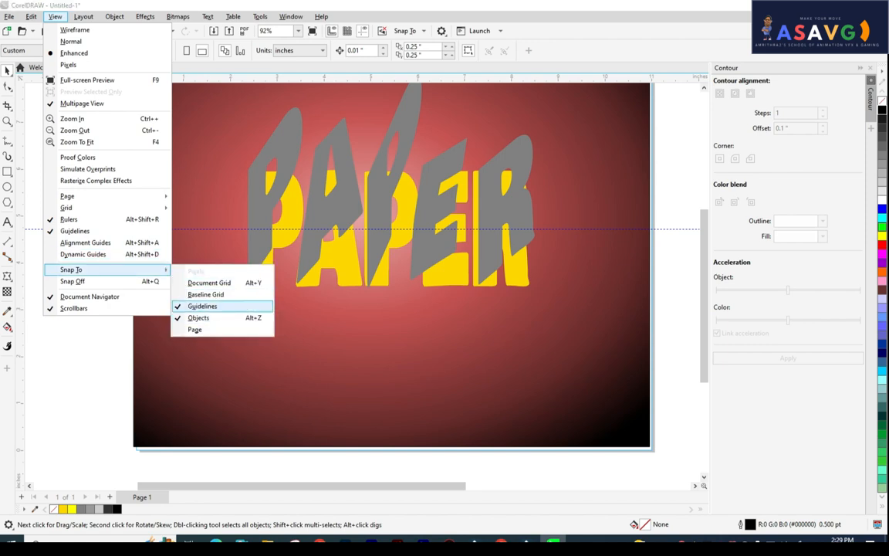
{"action": "left_click", "coordinate": [203, 305]}
Step: Move the horizontal guideline from the middle of the lettering down near the page's bottom edge, at about 0.416 in
{"action": "left_click", "coordinate": [247, 229]}
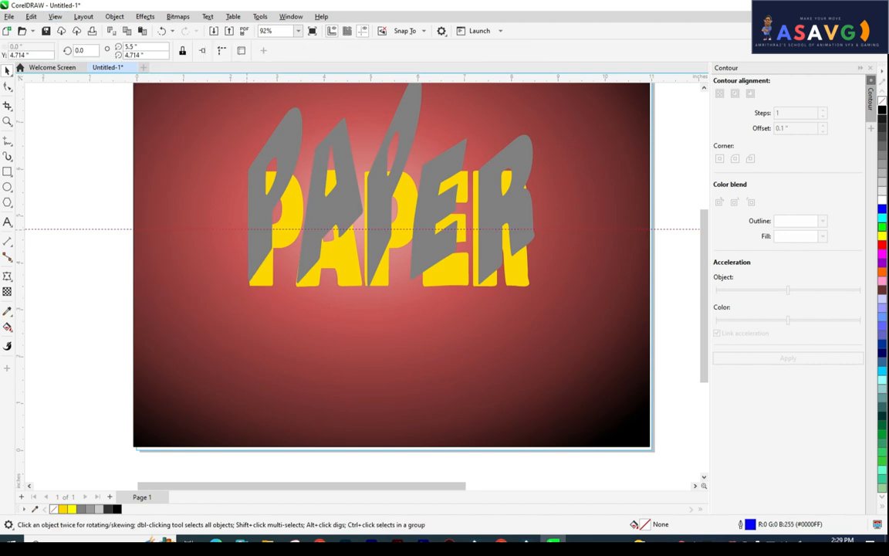
{"action": "left_click", "coordinate": [260, 218]}
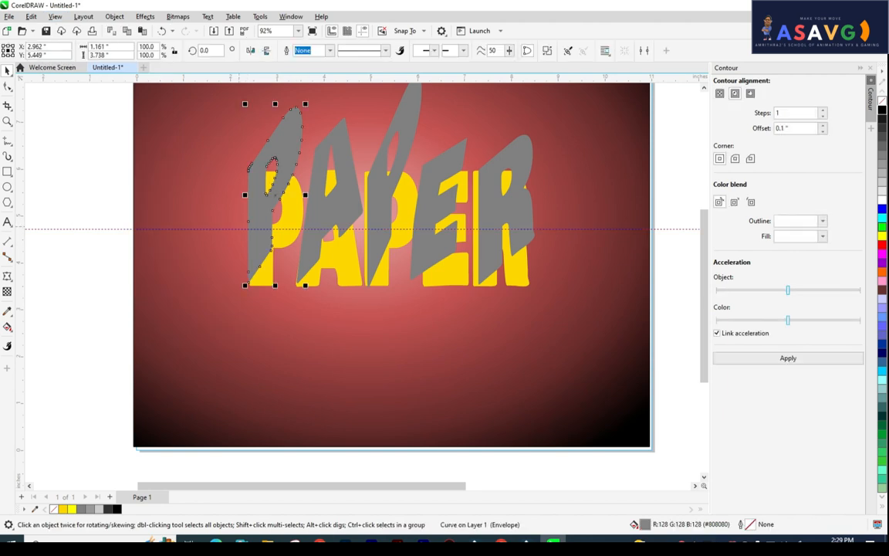
{"action": "left_click", "coordinate": [230, 228]}
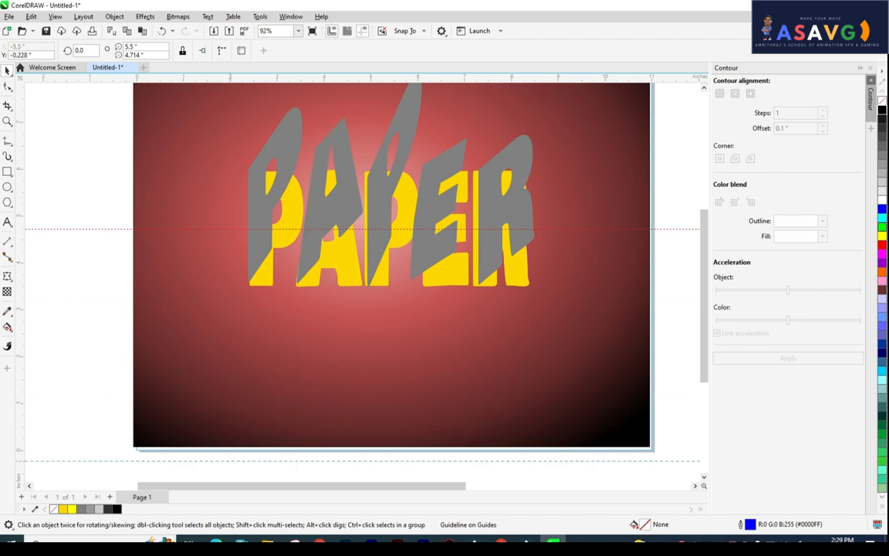
{"action": "double_click", "coordinate": [220, 229]}
{"action": "left_click_drag", "start_coordinate": [220, 229], "coordinate": [220, 430]}
{"action": "scroll", "coordinate": [257, 232], "scroll_direction": "down", "scroll_amount": 1}
{"action": "left_click_drag", "start_coordinate": [261, 233], "coordinate": [271, 296]}
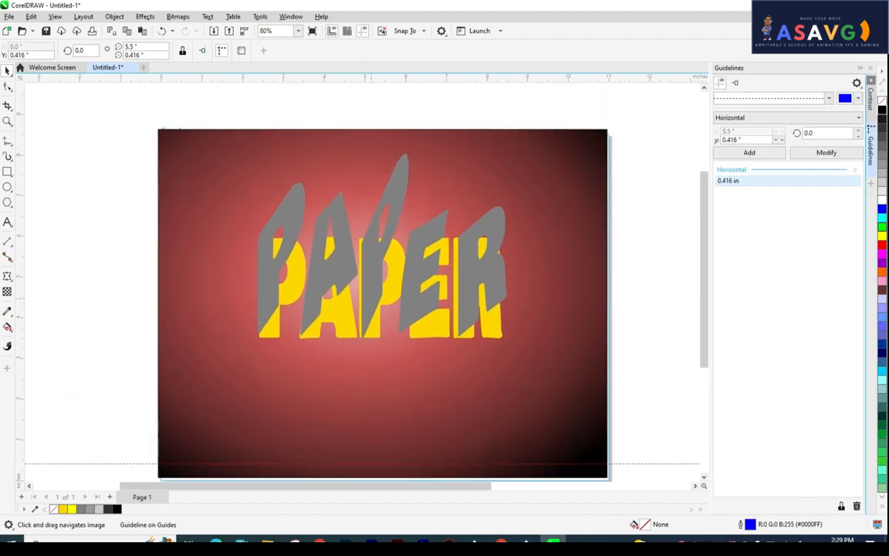
{"action": "scroll", "coordinate": [395, 305], "scroll_direction": "up", "scroll_amount": 3}
{"action": "left_click_drag", "start_coordinate": [395, 305], "coordinate": [496, 259]}
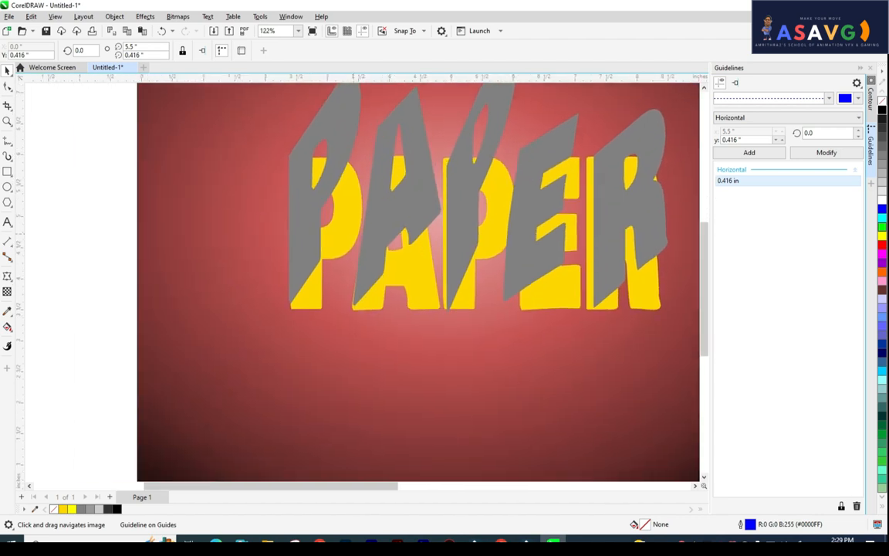
{"action": "left_click", "coordinate": [335, 255]}
{"action": "left_click_drag", "start_coordinate": [308, 246], "coordinate": [220, 257]}
{"action": "key", "text": "ctrl+z"}
Step: Move the first grey P to the left of the yellow lettering and the grey A above it
{"action": "scroll", "coordinate": [454, 214], "scroll_direction": "down", "scroll_amount": 1}
{"action": "scroll", "coordinate": [450, 240], "scroll_direction": "down", "scroll_amount": 1}
{"action": "left_click_drag", "start_coordinate": [450, 240], "coordinate": [502, 245]}
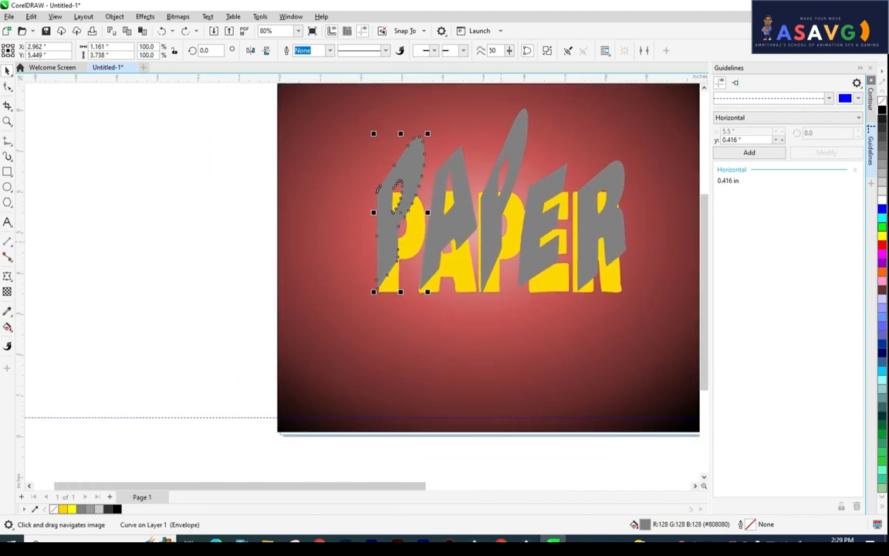
{"action": "scroll", "coordinate": [410, 252], "scroll_direction": "up", "scroll_amount": 1}
{"action": "left_click_drag", "start_coordinate": [391, 255], "coordinate": [310, 234]}
{"action": "left_click_drag", "start_coordinate": [453, 233], "coordinate": [432, 135]}
Step: Move the second grey P and the grey E upward, clear of the yellow lettering
{"action": "scroll", "coordinate": [475, 216], "scroll_direction": "down", "scroll_amount": 1}
{"action": "left_click_drag", "start_coordinate": [475, 216], "coordinate": [490, 171]}
{"action": "left_click_drag", "start_coordinate": [489, 172], "coordinate": [474, 201]}
{"action": "left_click_drag", "start_coordinate": [501, 308], "coordinate": [549, 204]}
{"action": "left_click_drag", "start_coordinate": [557, 293], "coordinate": [641, 247]}
{"action": "key", "text": "ctrl+z"}
{"action": "left_click", "coordinate": [563, 312]}
{"action": "left_click_drag", "start_coordinate": [590, 268], "coordinate": [578, 249]}
{"action": "key", "text": "ctrl+z"}
Step: Move the grey R up and to the right, clear of the yellow lettering
{"action": "left_click", "coordinate": [563, 308]}
{"action": "left_click_drag", "start_coordinate": [564, 309], "coordinate": [642, 228]}
Step: Try a perspective drop shadow on the yellow PAPER lettering, stretched from its left edge to just past its right edge
{"action": "left_click", "coordinate": [369, 344]}
{"action": "left_click_drag", "start_coordinate": [369, 344], "coordinate": [369, 325]}
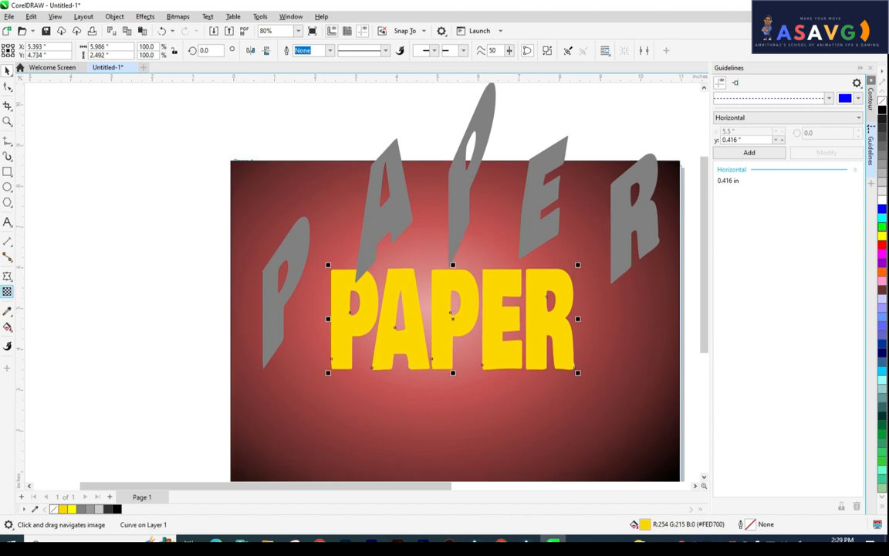
{"action": "left_click", "coordinate": [9, 275]}
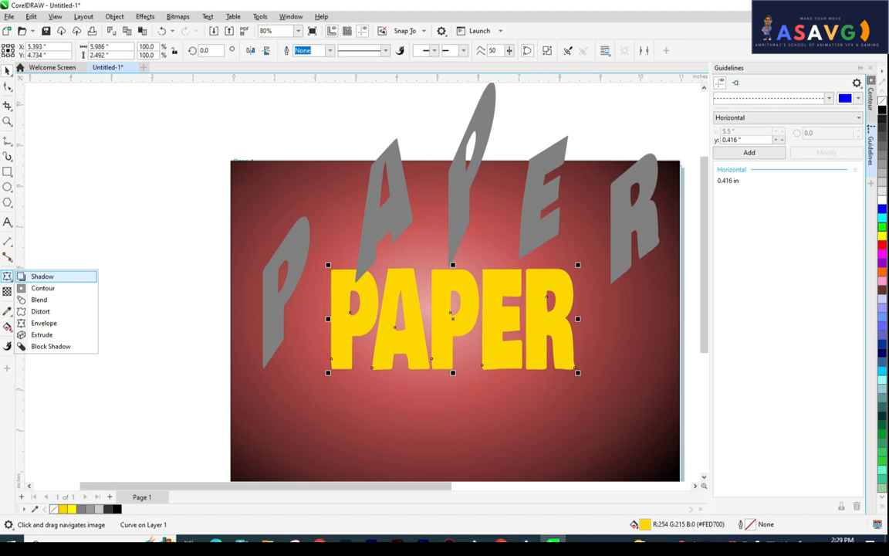
{"action": "left_click", "coordinate": [42, 276]}
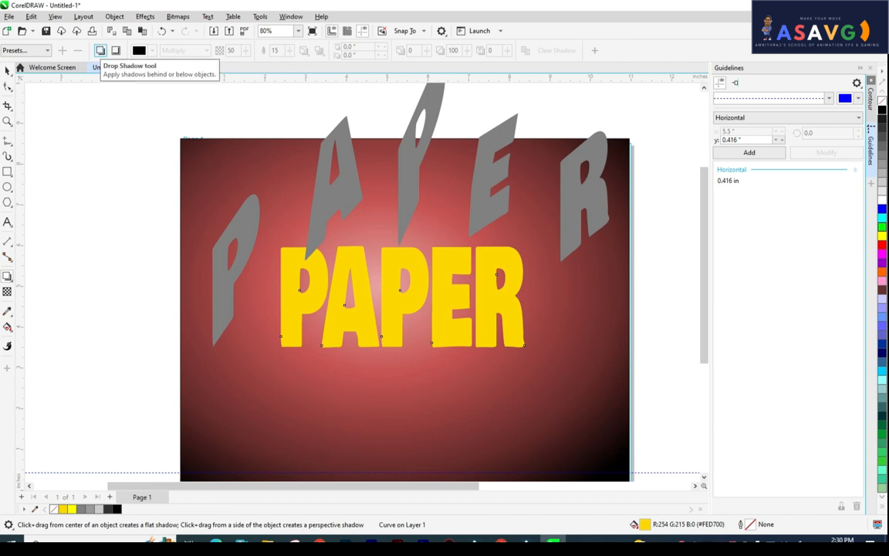
{"action": "left_click_drag", "start_coordinate": [281, 296], "coordinate": [535, 298]}
{"action": "scroll", "coordinate": [396, 308], "scroll_direction": "up", "scroll_amount": 1}
{"action": "left_click_drag", "start_coordinate": [395, 309], "coordinate": [441, 309]}
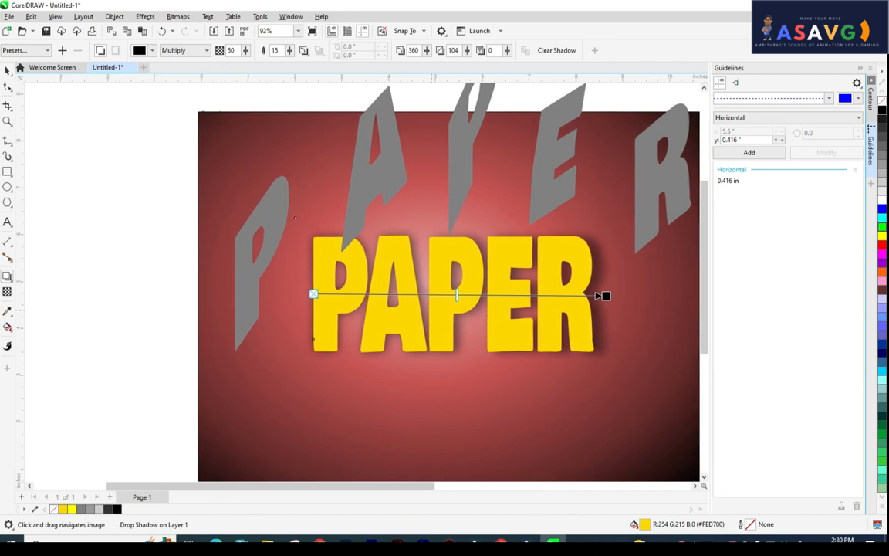
Step: Try an inner shadow offset to the right on the yellow PAPER lettering, then undo it
{"action": "left_click", "coordinate": [116, 51]}
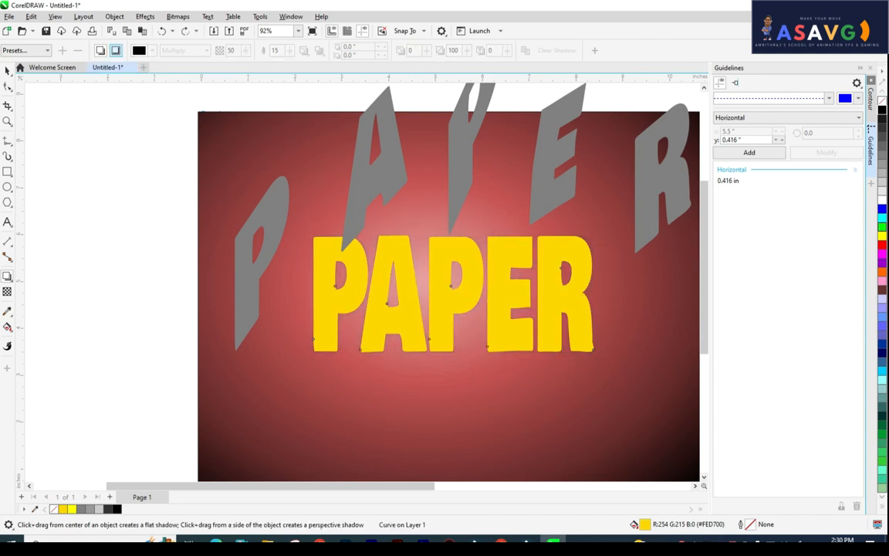
{"action": "left_click_drag", "start_coordinate": [453, 294], "coordinate": [601, 303]}
{"action": "scroll", "coordinate": [500, 340], "scroll_direction": "up", "scroll_amount": 1}
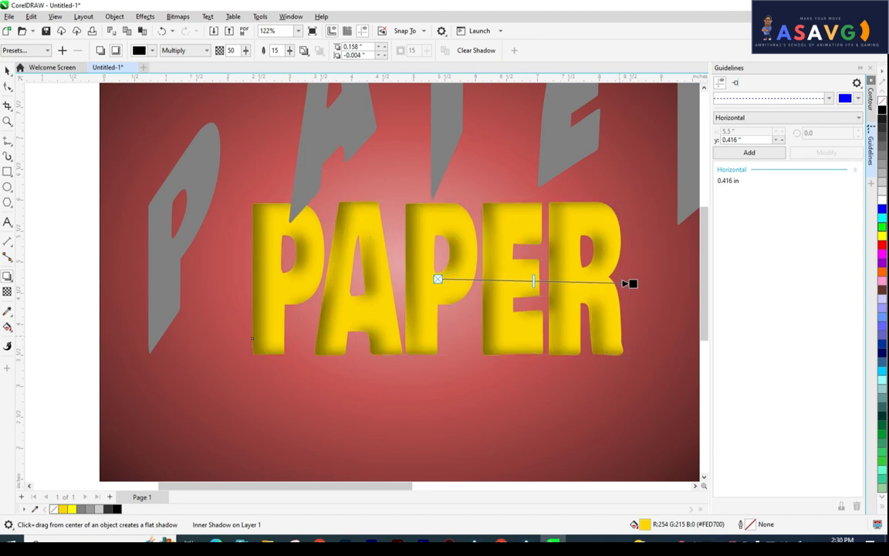
{"action": "scroll", "coordinate": [252, 337], "scroll_direction": "down", "scroll_amount": 2}
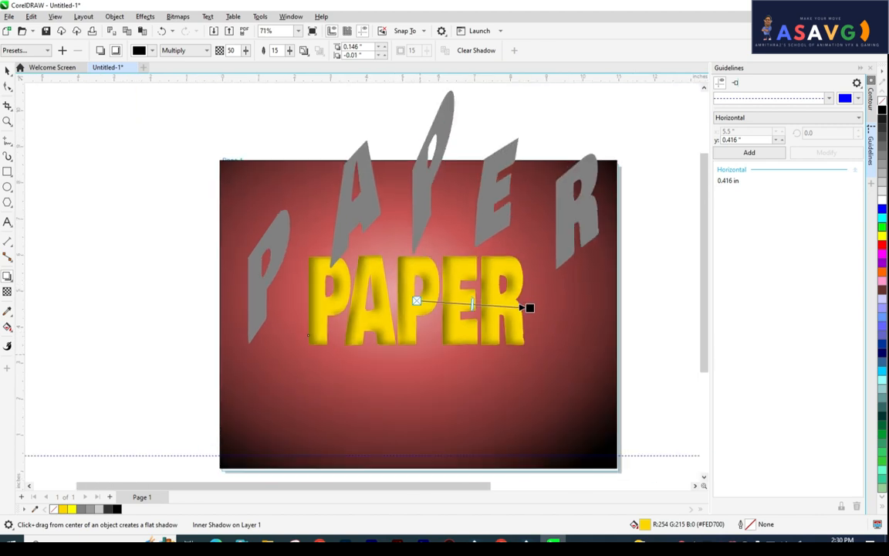
{"action": "key", "text": "ctrl+z"}
{"action": "scroll", "coordinate": [396, 325], "scroll_direction": "up", "scroll_amount": 1}
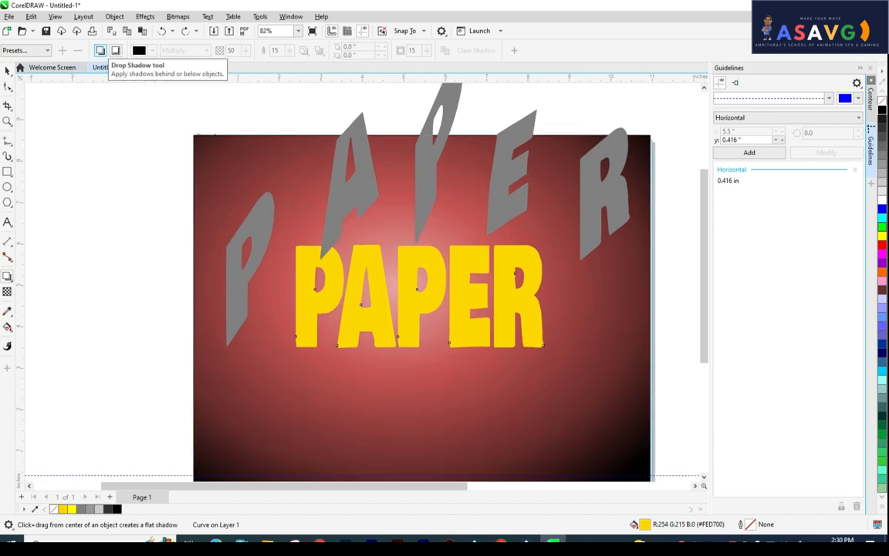
Step: Add a perspective drop shadow across the yellow PAPER lettering at 360° with an extension of about 103
{"action": "left_click_drag", "start_coordinate": [295, 296], "coordinate": [538, 299]}
{"action": "left_click_drag", "start_coordinate": [551, 297], "coordinate": [552, 297]}
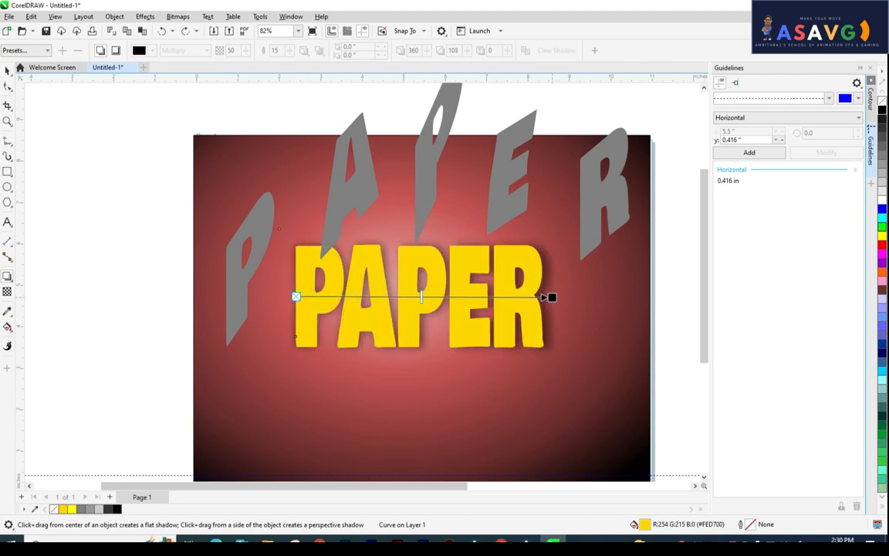
{"action": "left_click_drag", "start_coordinate": [398, 270], "coordinate": [309, 261]}
{"action": "scroll", "coordinate": [325, 259], "scroll_direction": "up", "scroll_amount": 1}
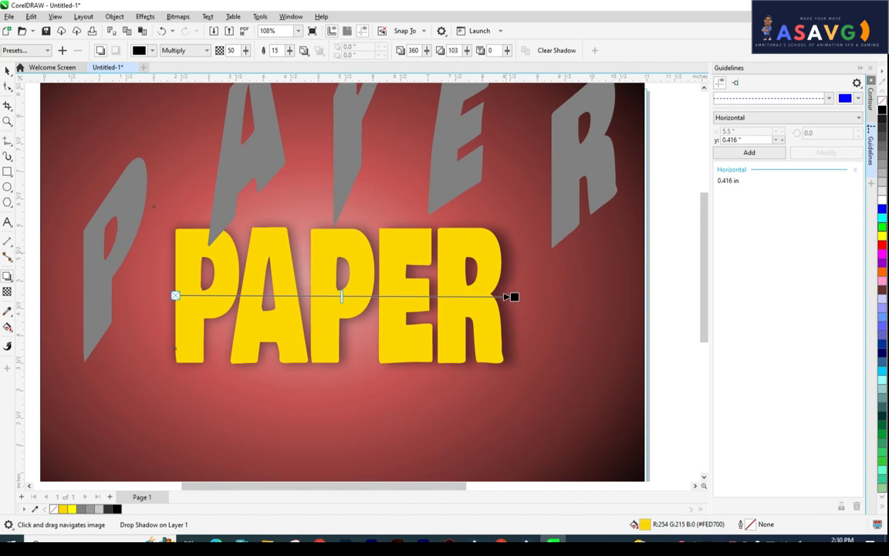
Step: Break the drop shadow apart from the yellow PAPER lettering and clear the selection
{"action": "right_click", "coordinate": [505, 296]}
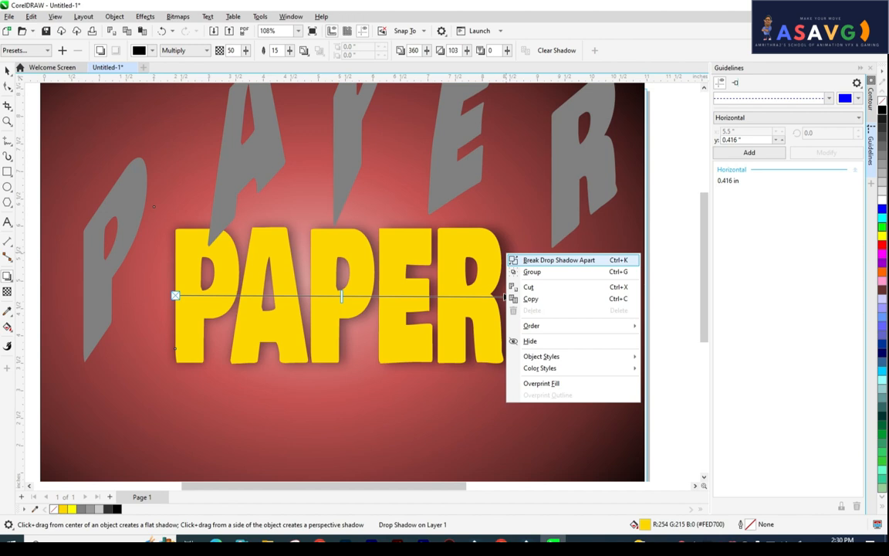
{"action": "left_click", "coordinate": [559, 260]}
{"action": "scroll", "coordinate": [424, 282], "scroll_direction": "down", "scroll_amount": 2}
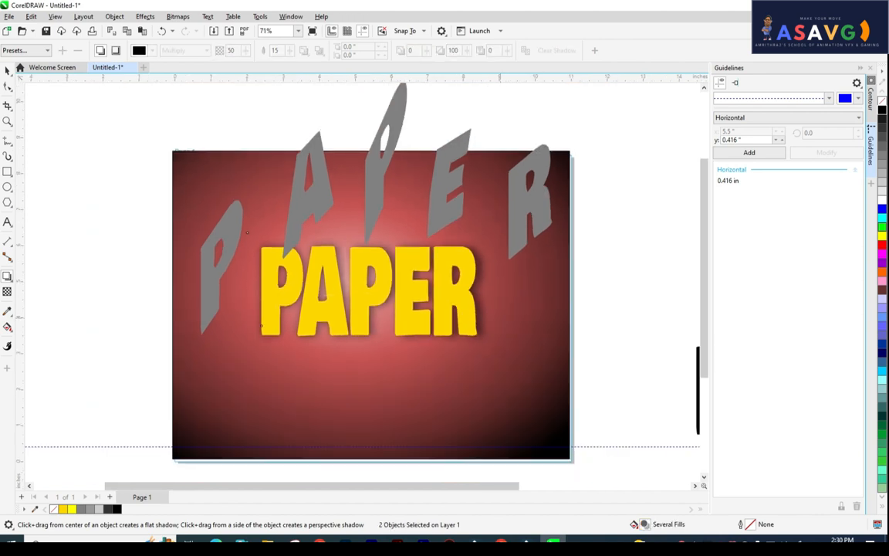
{"action": "key", "text": "Escape"}
Step: Move the separated shadow below the yellow lettering, centred at about X 6.15 in, Y 1.48 in
{"action": "key", "text": "space"}
{"action": "left_click", "coordinate": [487, 309]}
{"action": "left_click_drag", "start_coordinate": [487, 308], "coordinate": [501, 434]}
{"action": "left_click_drag", "start_coordinate": [439, 365], "coordinate": [467, 309]}
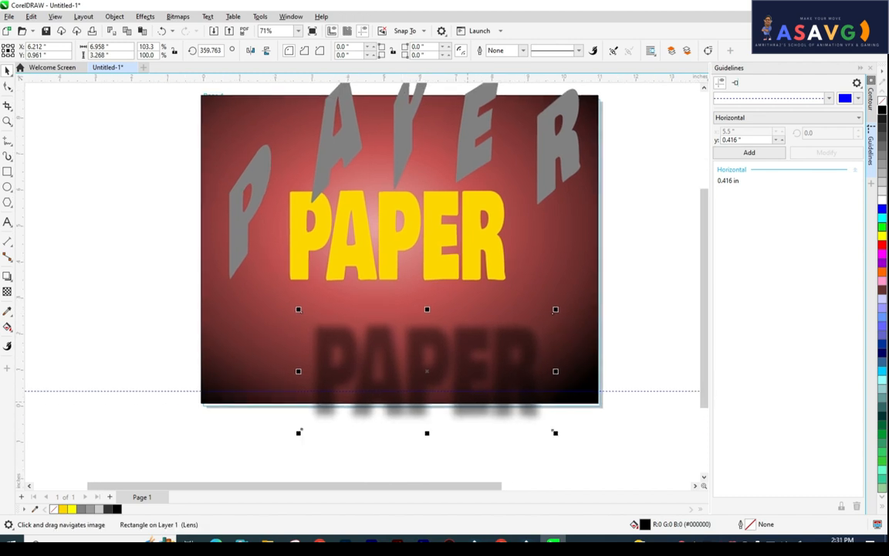
{"action": "left_click_drag", "start_coordinate": [425, 371], "coordinate": [423, 352]}
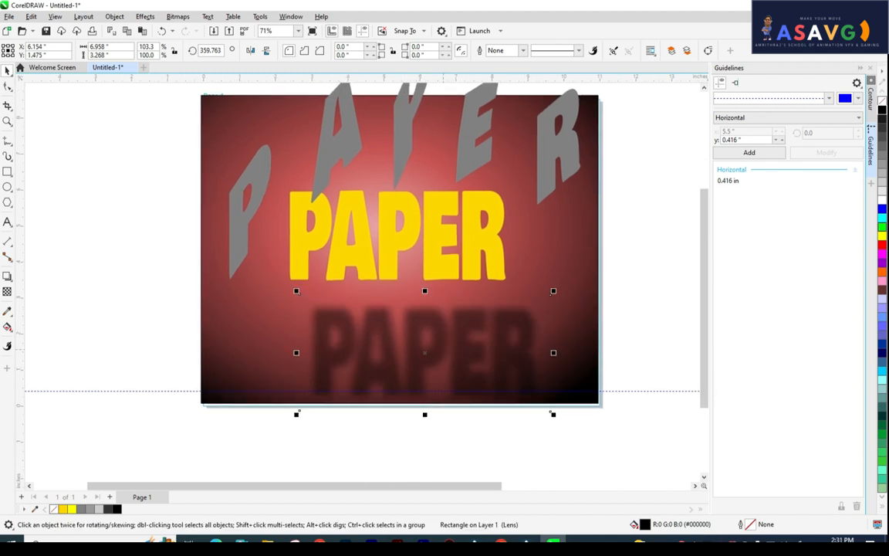
Step: Add an inner shadow to the yellow PAPER lettering with a horizontal offset of about 0.1 in, then clear the selection
{"action": "left_click", "coordinate": [311, 248]}
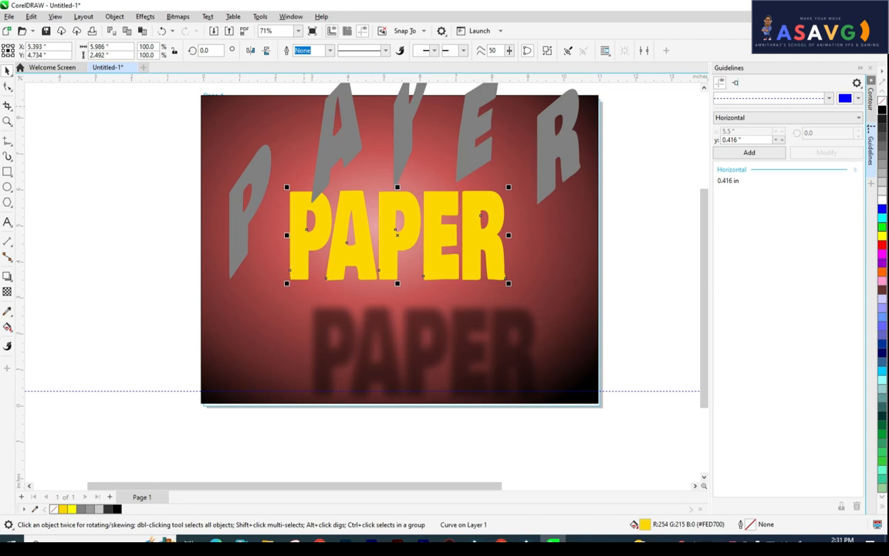
{"action": "left_click", "coordinate": [7, 275]}
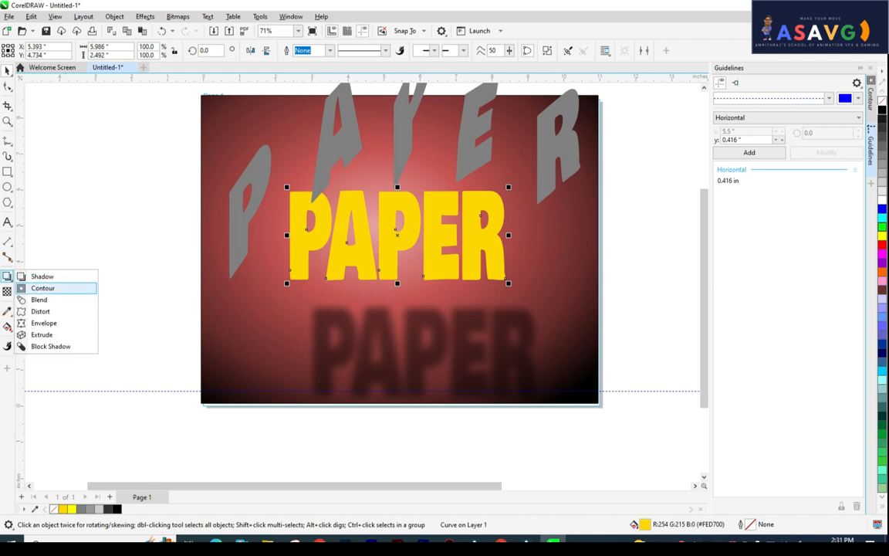
{"action": "left_click", "coordinate": [35, 275]}
{"action": "left_click", "coordinate": [116, 50]}
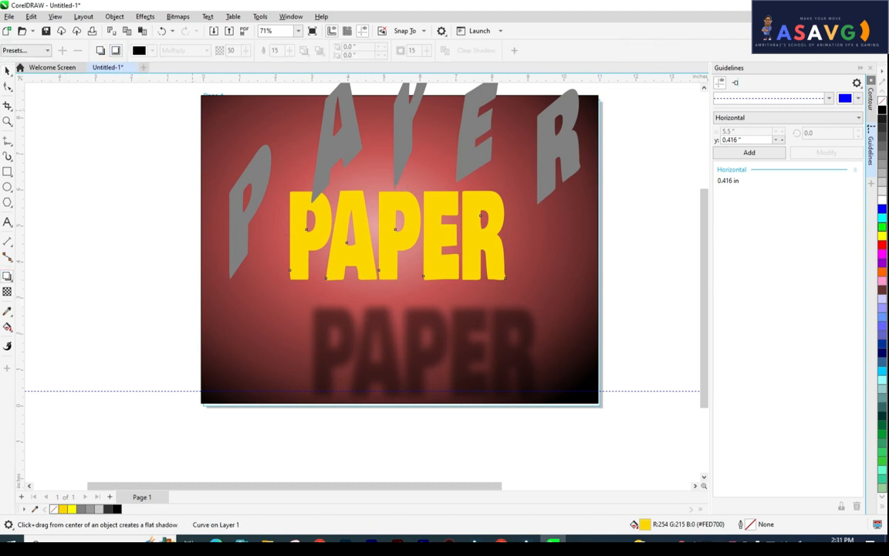
{"action": "left_click_drag", "start_coordinate": [396, 235], "coordinate": [542, 252]}
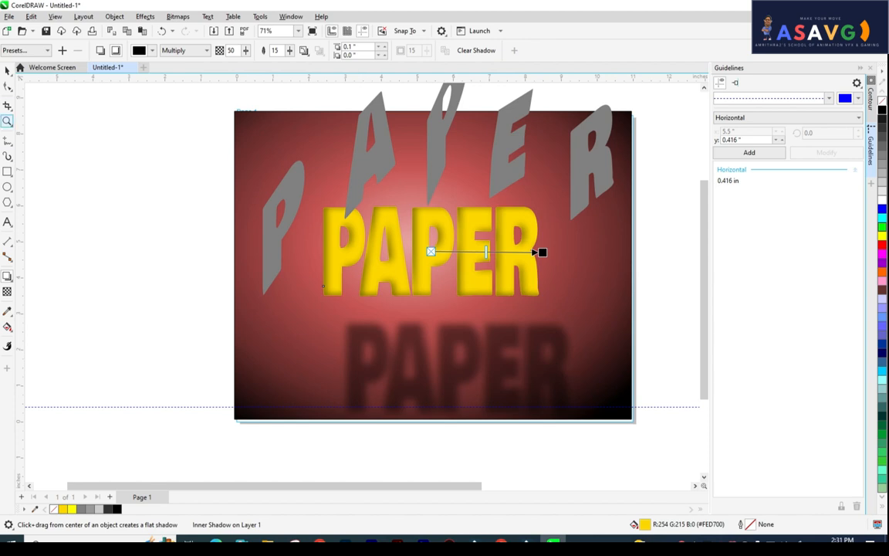
{"action": "left_click", "coordinate": [7, 70]}
{"action": "key", "text": "Escape"}
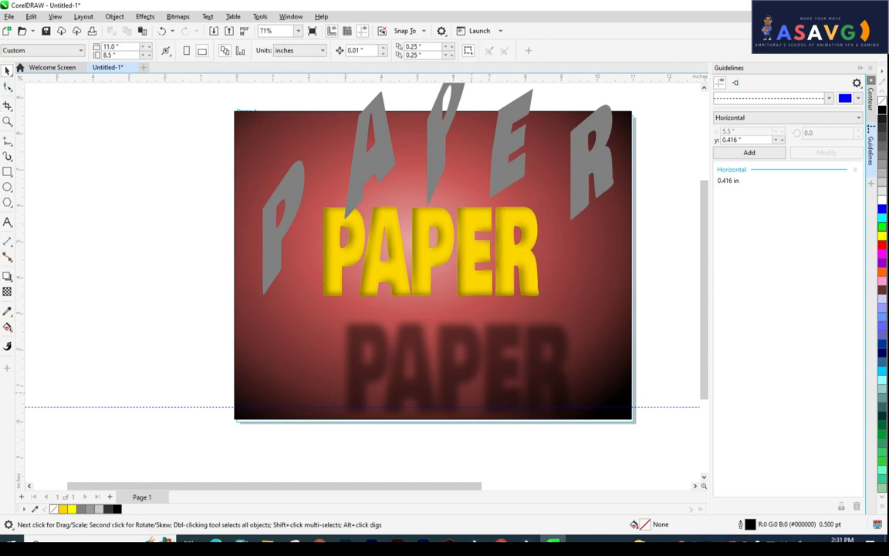
Step: Move the separated shadow back up behind the yellow PAPER lettering, centred at about X 5.68 in, Y 4.63 in
{"action": "left_click_drag", "start_coordinate": [432, 369], "coordinate": [443, 311]}
{"action": "scroll", "coordinate": [432, 283], "scroll_direction": "up", "scroll_amount": 1}
{"action": "scroll", "coordinate": [438, 322], "scroll_direction": "up", "scroll_amount": 1}
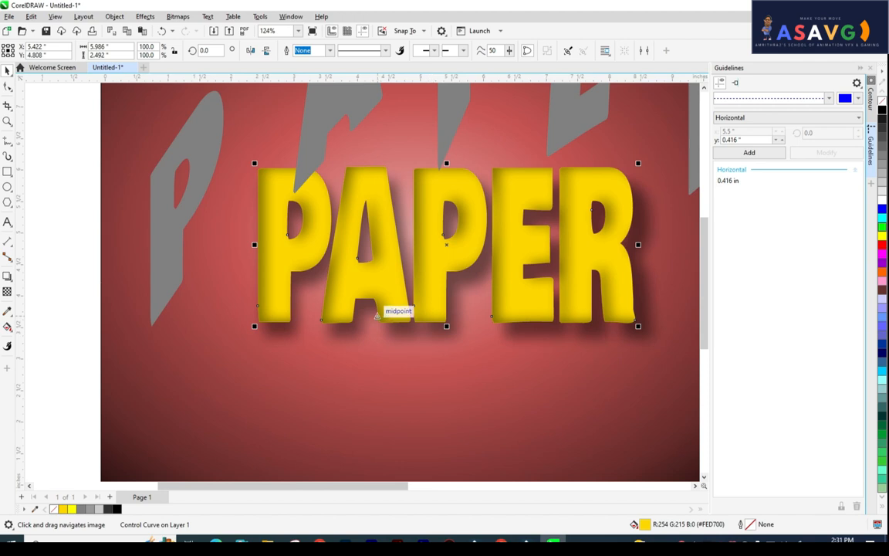
{"action": "left_click", "coordinate": [348, 287]}
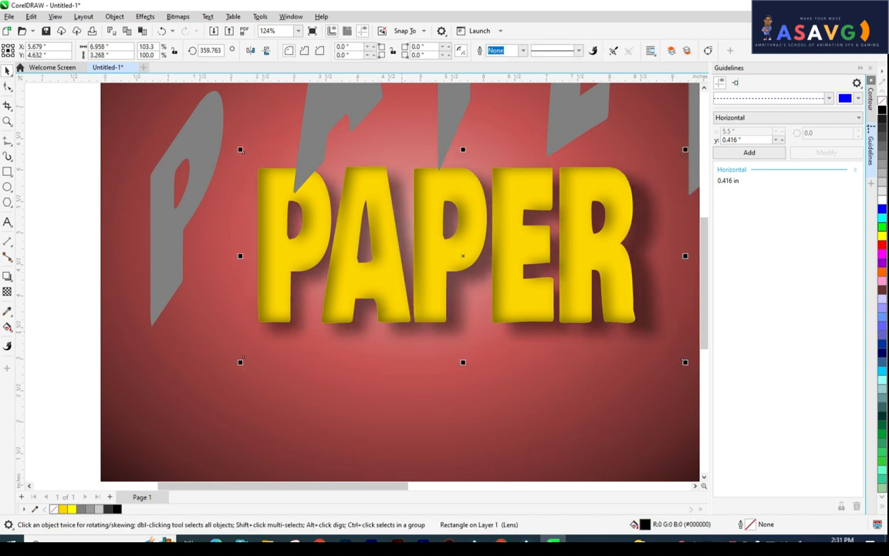
{"action": "scroll", "coordinate": [365, 259], "scroll_direction": "down", "scroll_amount": 2}
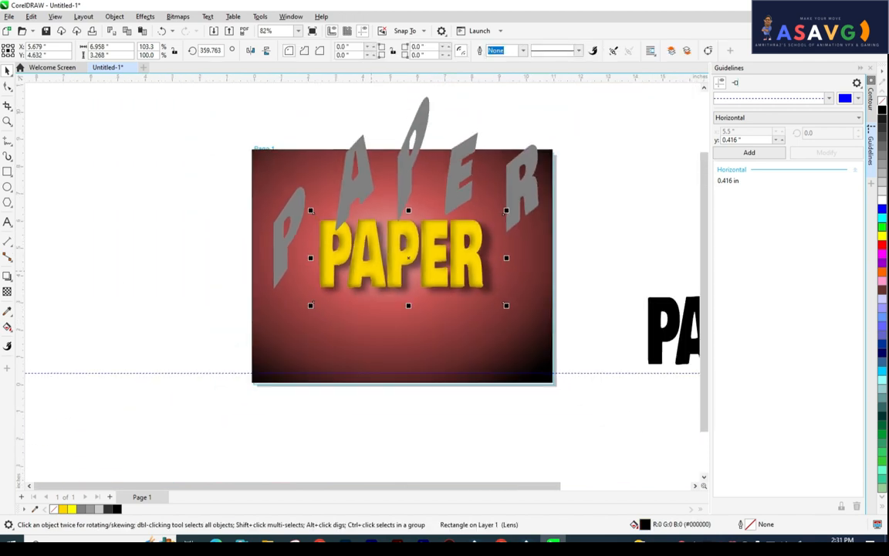
Step: Add a perspective drop shadow to the first grey P from its left side at about 355° with an extension of about 104
{"action": "left_click_drag", "start_coordinate": [284, 241], "coordinate": [298, 267]}
{"action": "scroll", "coordinate": [329, 247], "scroll_direction": "up", "scroll_amount": 1}
{"action": "scroll", "coordinate": [298, 266], "scroll_direction": "up", "scroll_amount": 3}
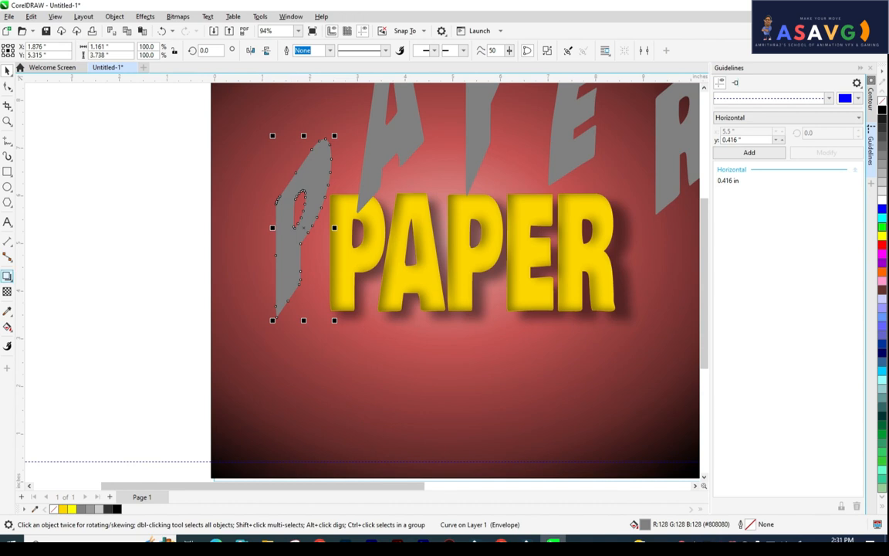
{"action": "left_click", "coordinate": [9, 277]}
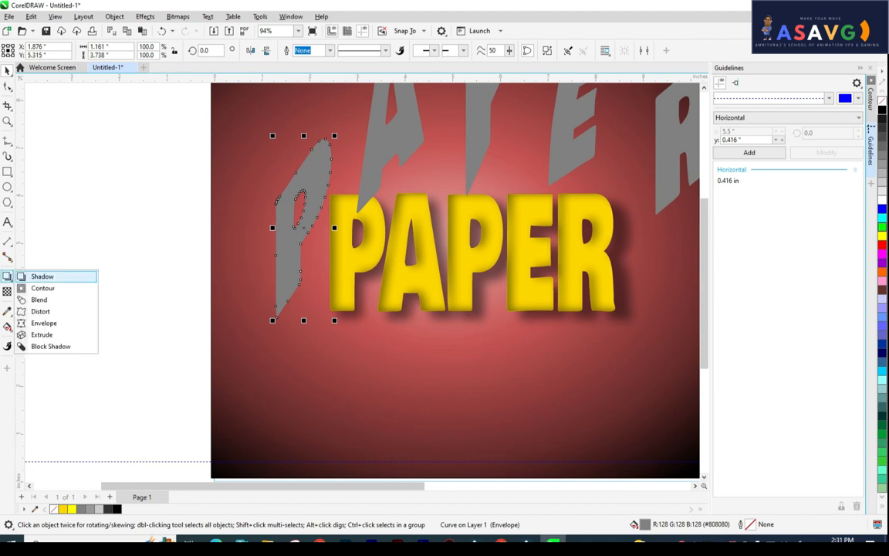
{"action": "left_click", "coordinate": [42, 276]}
{"action": "left_click_drag", "start_coordinate": [275, 228], "coordinate": [325, 231]}
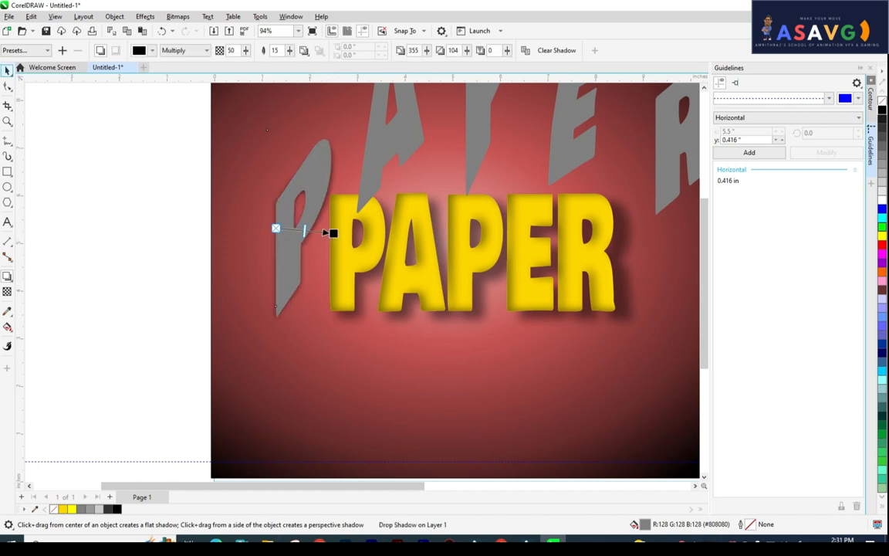
Step: Scale the first grey P to about 95% over the first yellow P and move the grey A below the yellow lettering
{"action": "left_click", "coordinate": [7, 70]}
{"action": "left_click_drag", "start_coordinate": [289, 267], "coordinate": [345, 261]}
{"action": "left_click_drag", "start_coordinate": [320, 126], "coordinate": [324, 133]}
{"action": "left_click_drag", "start_coordinate": [353, 253], "coordinate": [350, 248]}
{"action": "left_click_drag", "start_coordinate": [400, 146], "coordinate": [372, 435]}
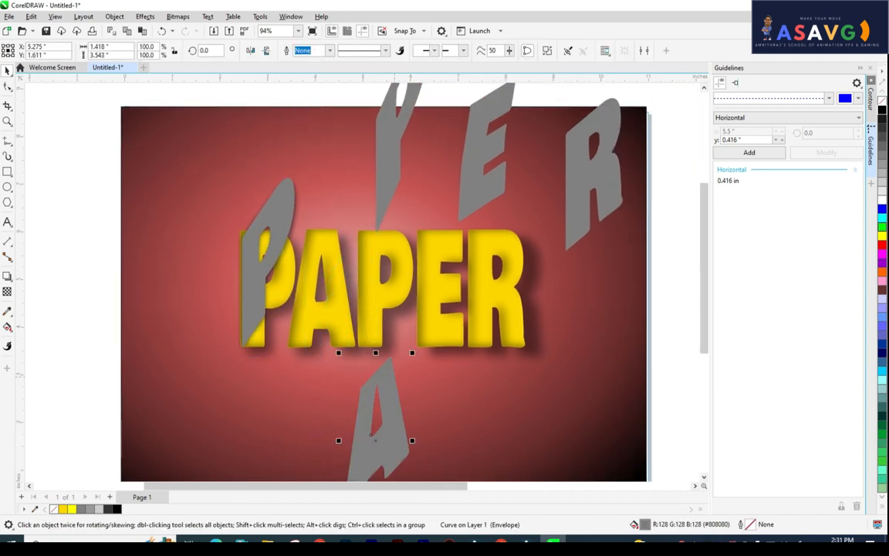
Step: Reshape the first grey P with the Envelope tool so its upper part leans out to the left of the yellow P
{"action": "left_click", "coordinate": [255, 310]}
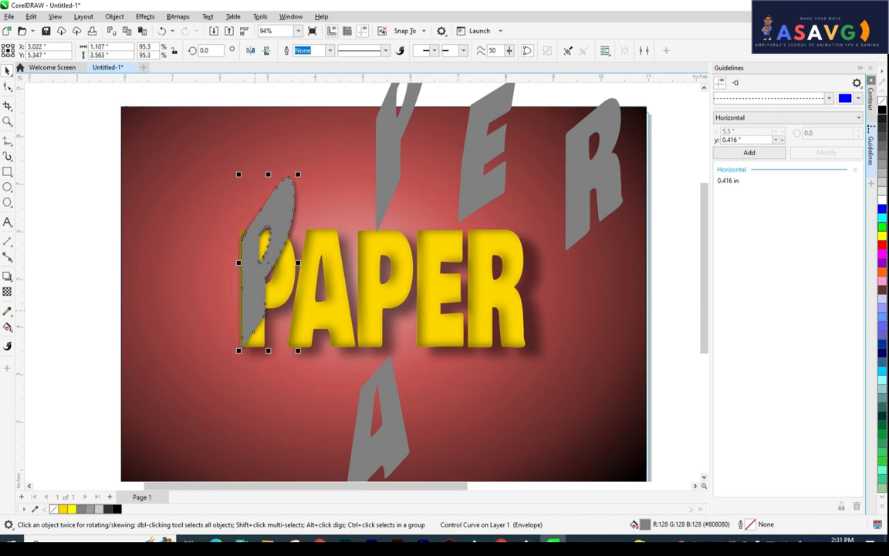
{"action": "left_click_drag", "start_coordinate": [254, 310], "coordinate": [271, 271]}
{"action": "left_click", "coordinate": [7, 275]}
{"action": "left_click", "coordinate": [7, 276]}
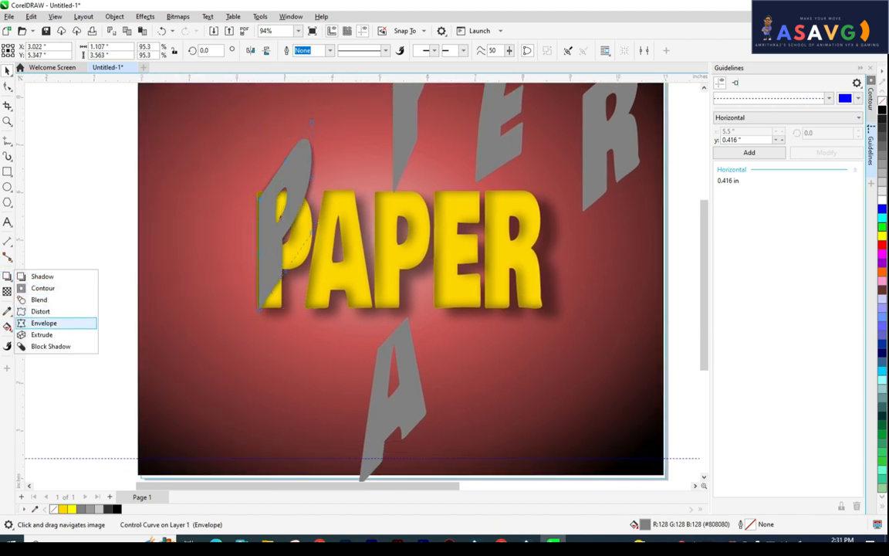
{"action": "left_click", "coordinate": [35, 293]}
{"action": "left_click_drag", "start_coordinate": [310, 177], "coordinate": [298, 177]}
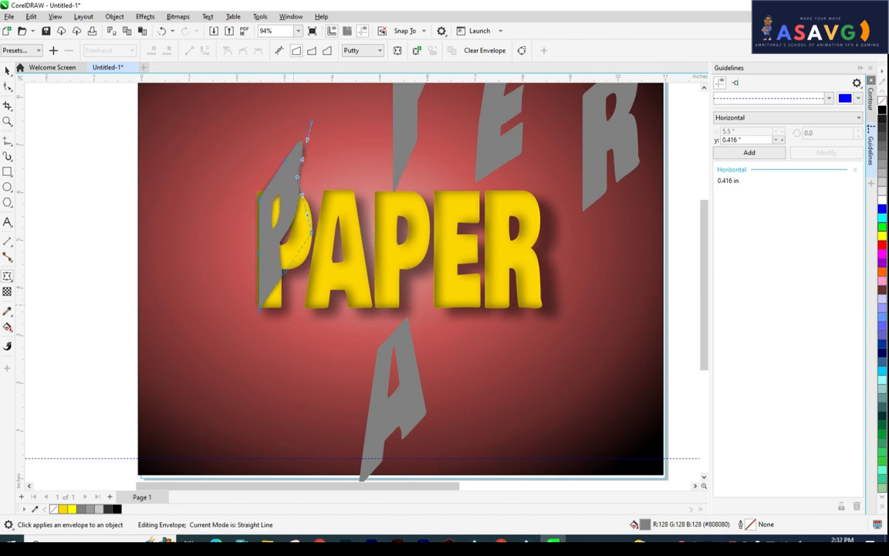
{"action": "key", "text": "ctrl+z"}
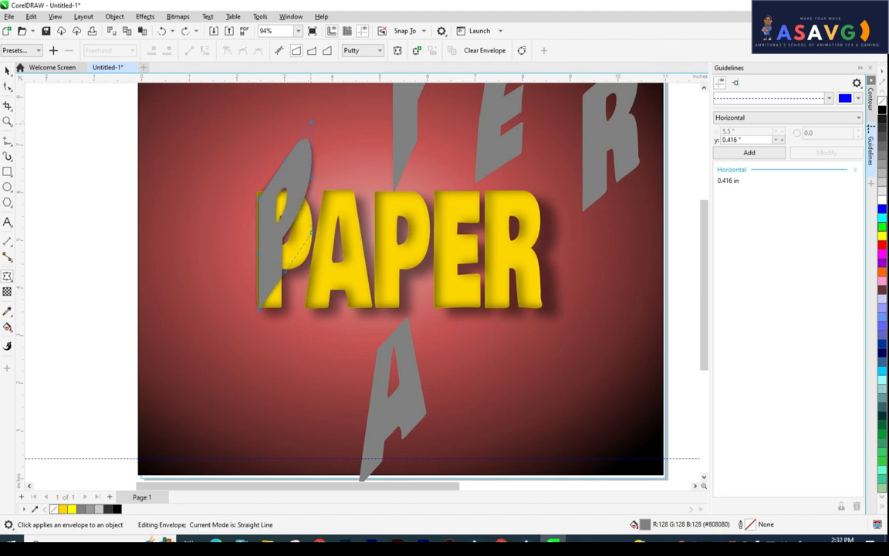
{"action": "left_click_drag", "start_coordinate": [311, 121], "coordinate": [292, 121]}
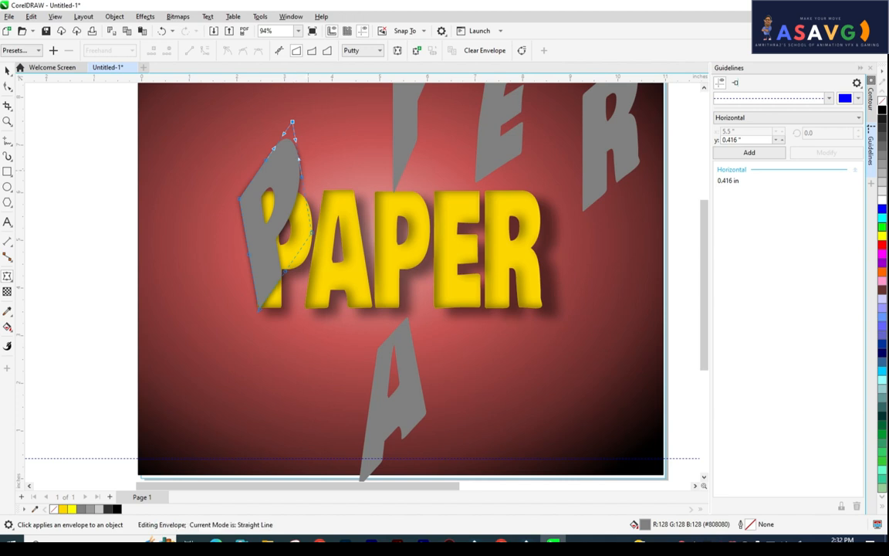
{"action": "left_click_drag", "start_coordinate": [311, 233], "coordinate": [305, 232]}
{"action": "left_click_drag", "start_coordinate": [243, 308], "coordinate": [268, 308]}
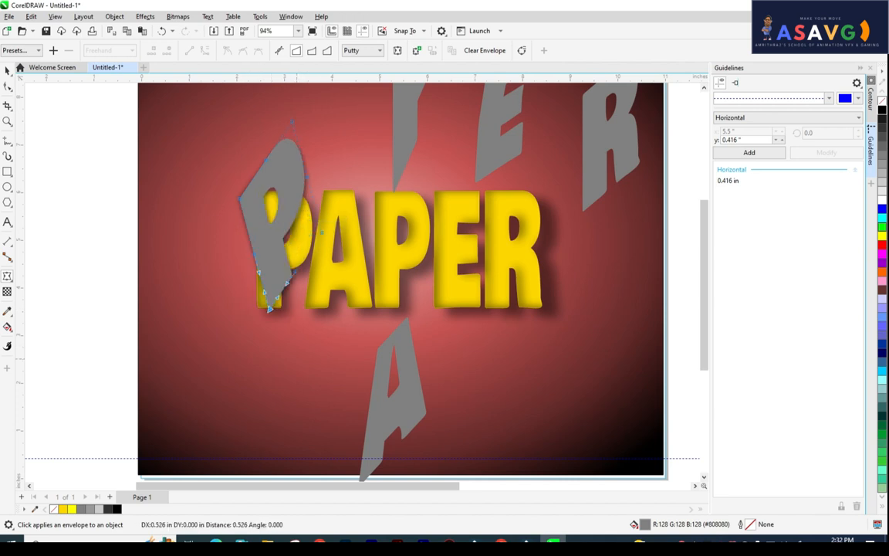
{"action": "key", "text": "ctrl+z"}
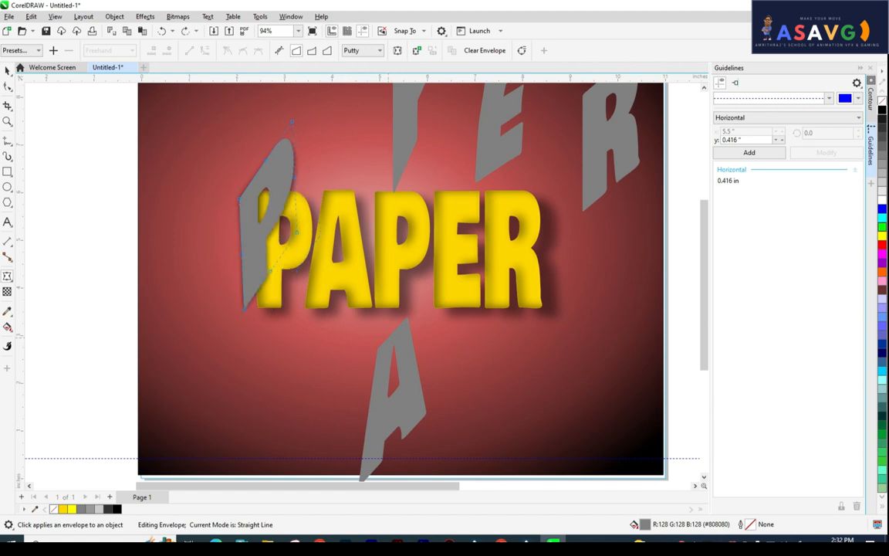
{"action": "key", "text": "ctrl+z"}
Step: Add a flat drop shadow to the grey A, offset by about 0.035 in and 0.03 in
{"action": "left_click_drag", "start_coordinate": [404, 301], "coordinate": [427, 279]}
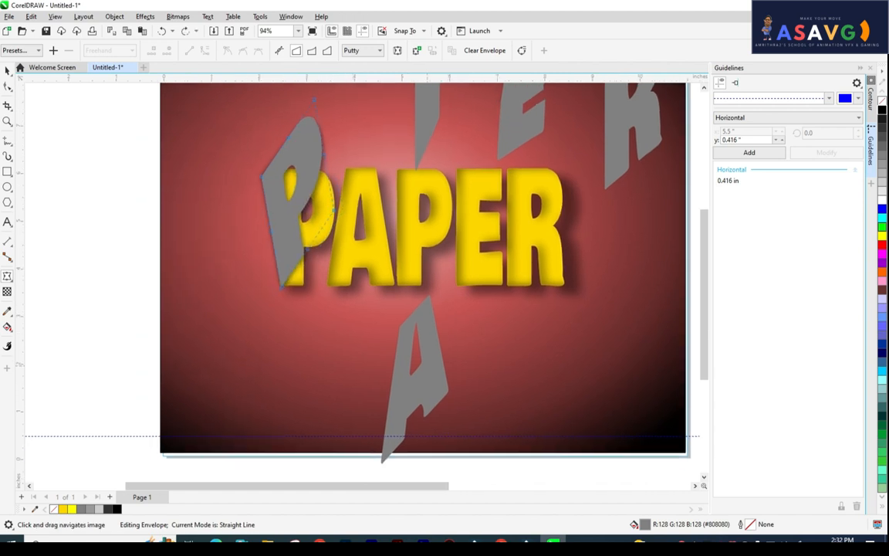
{"action": "key", "text": "space"}
{"action": "left_click", "coordinate": [401, 362]}
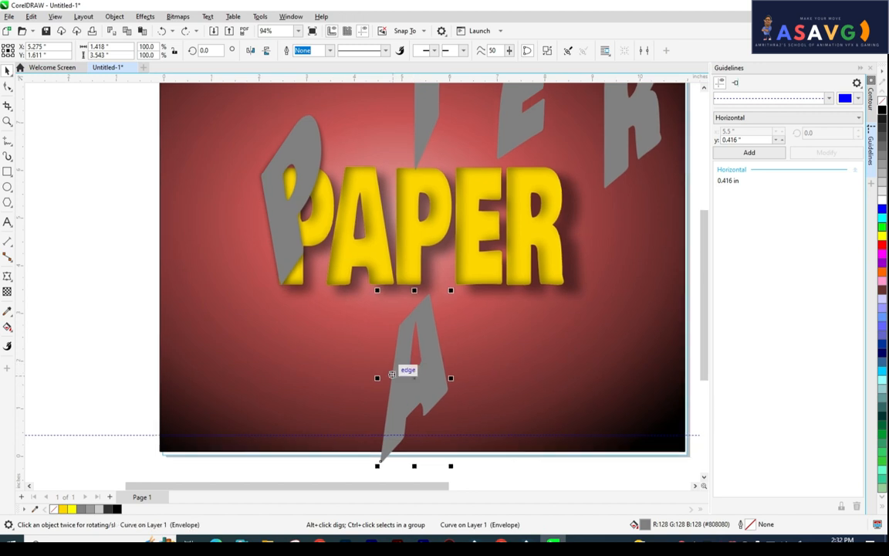
{"action": "left_click_drag", "start_coordinate": [400, 362], "coordinate": [359, 306]}
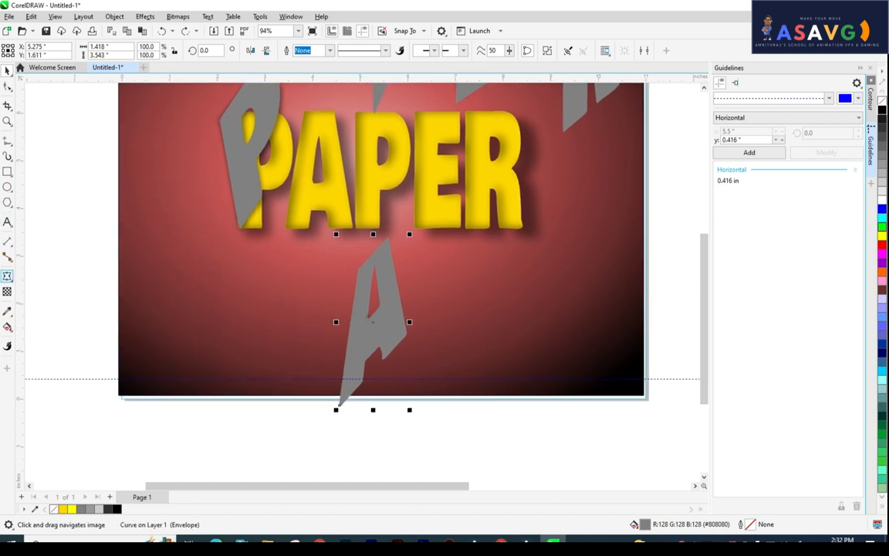
{"action": "left_click", "coordinate": [7, 275]}
{"action": "left_click", "coordinate": [34, 276]}
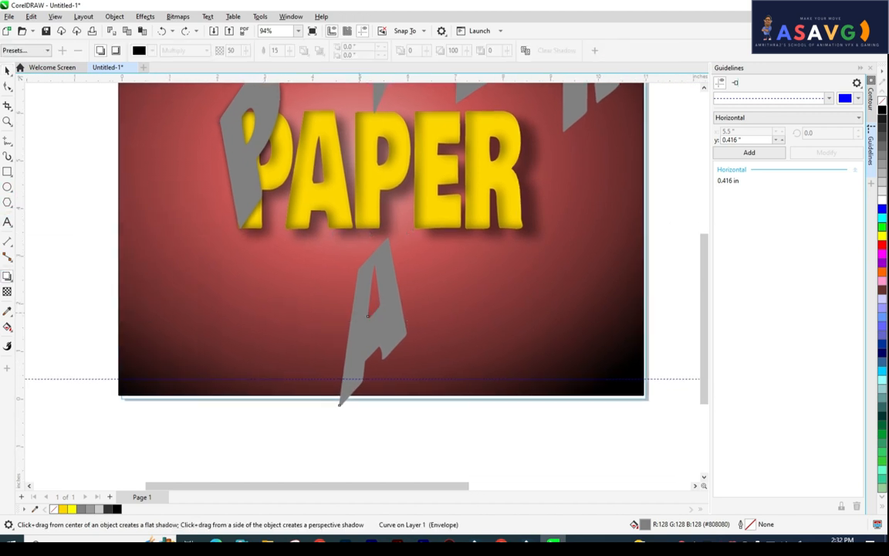
{"action": "left_click_drag", "start_coordinate": [370, 319], "coordinate": [417, 303]}
Step: Move the grey A over the yellow A, resizing it so its foot meets the yellow letter's lower left corner
{"action": "key", "text": "space"}
{"action": "left_click_drag", "start_coordinate": [348, 413], "coordinate": [327, 267]}
{"action": "left_click_drag", "start_coordinate": [372, 227], "coordinate": [366, 232]}
{"action": "left_click_drag", "start_coordinate": [429, 314], "coordinate": [415, 285]}
{"action": "left_click_drag", "start_coordinate": [396, 233], "coordinate": [349, 272]}
{"action": "left_click_drag", "start_coordinate": [410, 284], "coordinate": [417, 298]}
{"action": "left_click_drag", "start_coordinate": [389, 223], "coordinate": [358, 251]}
{"action": "scroll", "coordinate": [432, 212], "scroll_direction": "down", "scroll_amount": 1}
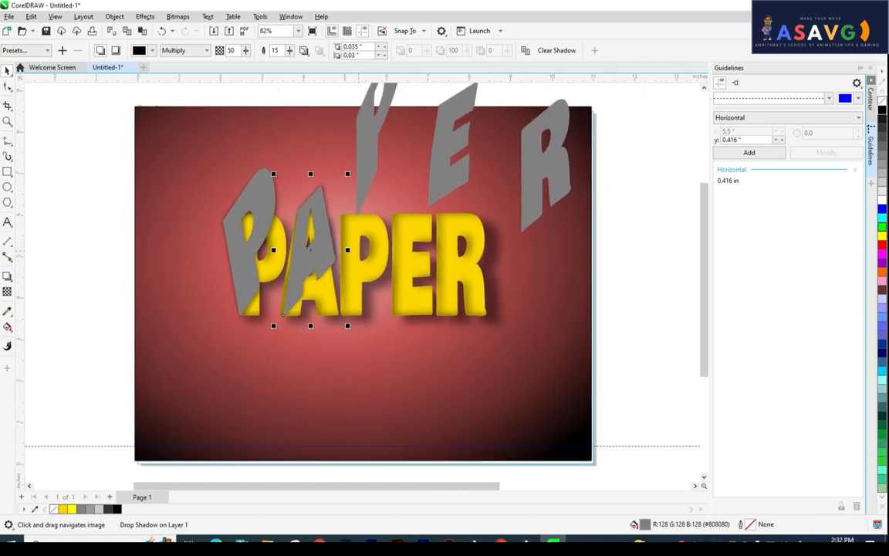
Step: Move the second grey P to the left of the lettering at about X 1.61 in, Y 3.83 in and add a drop shadow to it
{"action": "left_click_drag", "start_coordinate": [371, 155], "coordinate": [196, 339]}
{"action": "left_click_drag", "start_coordinate": [196, 338], "coordinate": [258, 330]}
{"action": "mouse_move", "coordinate": [294, 394]}
{"action": "left_mouse_down"}
{"action": "mouse_move", "coordinate": [286, 363]}
{"action": "mouse_move", "coordinate": [291, 384]}
{"action": "left_mouse_up"}
{"action": "left_click", "coordinate": [7, 276]}
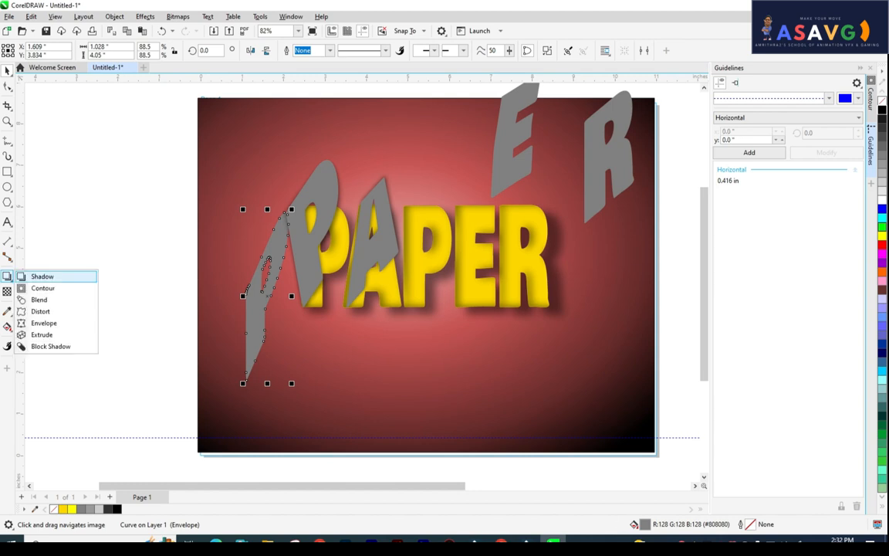
{"action": "left_click", "coordinate": [34, 275]}
{"action": "left_click_drag", "start_coordinate": [267, 295], "coordinate": [458, 257]}
Step: Shrink the second grey P to about 0.75 in by 2.96 in and place it over the second yellow P
{"action": "left_click", "coordinate": [7, 70]}
{"action": "left_click_drag", "start_coordinate": [461, 346], "coordinate": [452, 321]}
{"action": "left_click_drag", "start_coordinate": [426, 291], "coordinate": [420, 282]}
{"action": "left_click_drag", "start_coordinate": [447, 313], "coordinate": [449, 311]}
{"action": "key", "text": "Escape"}
{"action": "left_click_drag", "start_coordinate": [451, 258], "coordinate": [407, 253]}
{"action": "scroll", "coordinate": [408, 253], "scroll_direction": "up", "scroll_amount": 1}
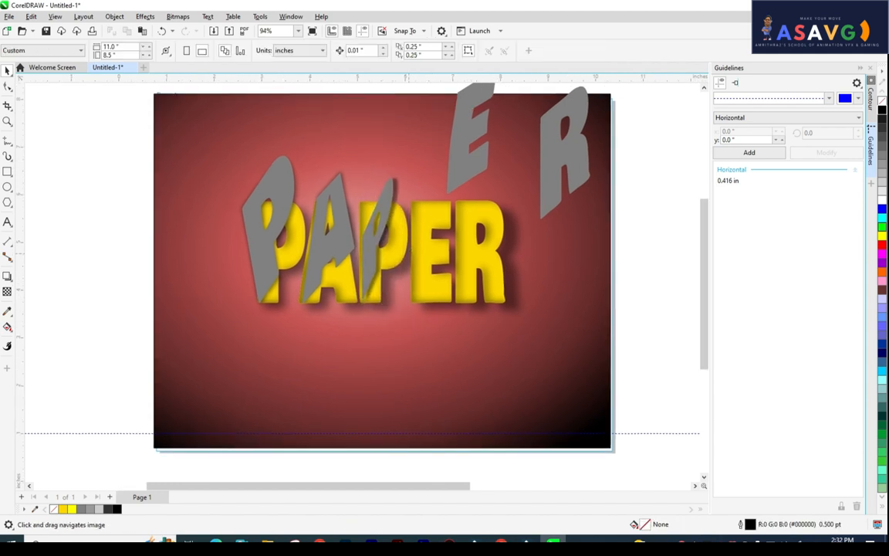
Step: Move the grey E to the page's lower left at about X 2.32 in, Y 2.35 in, and add drop shadows to the grey E and R
{"action": "left_click", "coordinate": [452, 181]}
{"action": "left_click_drag", "start_coordinate": [452, 182], "coordinate": [201, 437]}
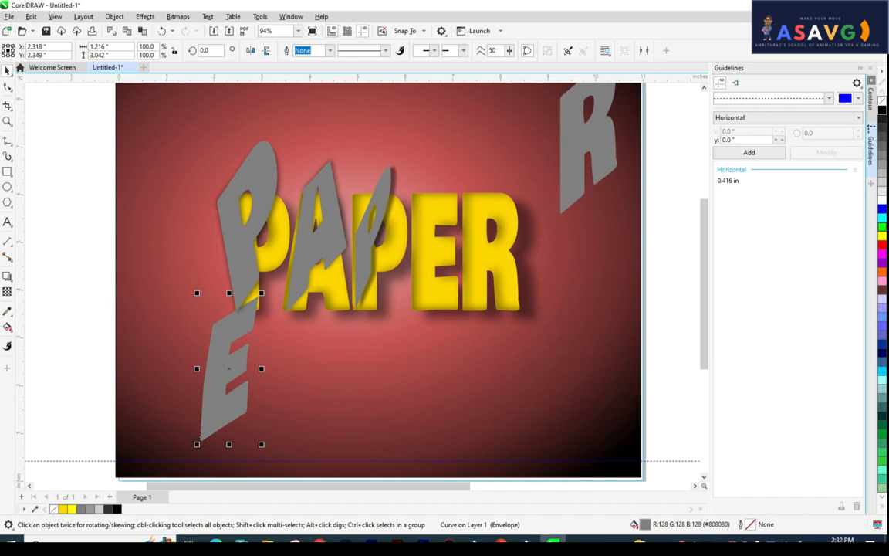
{"action": "left_click", "coordinate": [7, 275]}
{"action": "left_click", "coordinate": [43, 275]}
{"action": "left_click_drag", "start_coordinate": [229, 368], "coordinate": [213, 391]}
{"action": "left_click_drag", "start_coordinate": [548, 165], "coordinate": [579, 165]}
Step: Place the grey E over the yellow E and the grey R over the yellow R, the R centred at about X 7.94 in, Y 5.10 in
{"action": "left_click", "coordinate": [7, 70]}
{"action": "left_click_drag", "start_coordinate": [166, 424], "coordinate": [352, 285]}
{"action": "left_click_drag", "start_coordinate": [510, 189], "coordinate": [446, 271]}
{"action": "left_click_drag", "start_coordinate": [447, 204], "coordinate": [417, 225]}
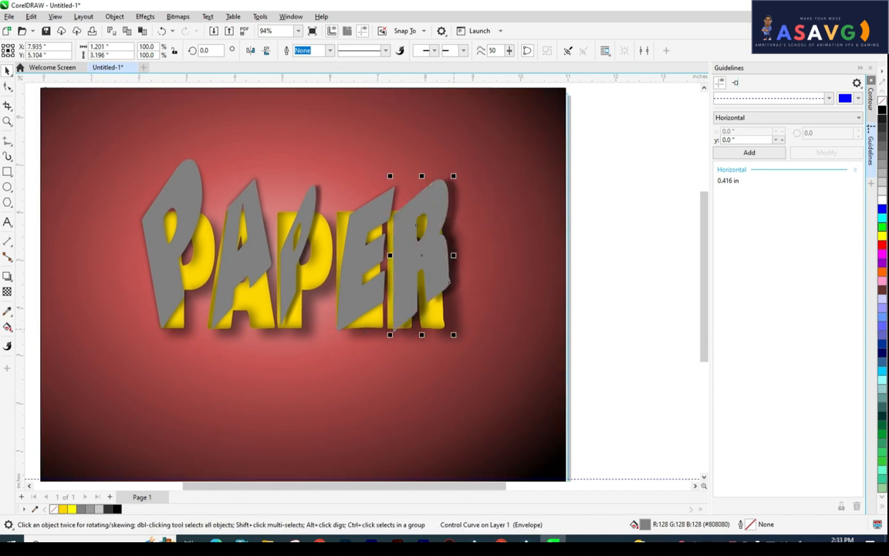
Step: Shift the second grey P slightly to about X 5.17 in, Y 5.04 in and clear the selection
{"action": "left_click_drag", "start_coordinate": [309, 311], "coordinate": [381, 315]}
{"action": "scroll", "coordinate": [378, 314], "scroll_direction": "down", "scroll_amount": 1}
{"action": "left_click", "coordinate": [372, 291]}
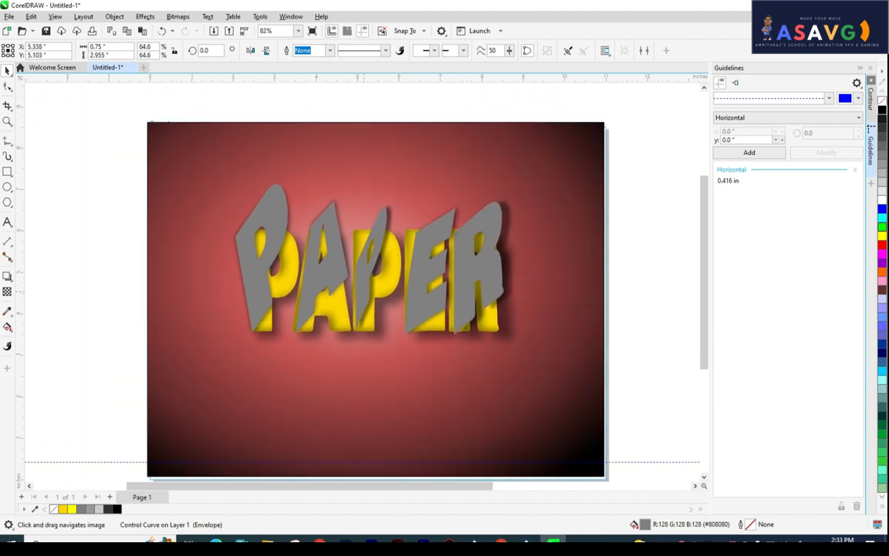
{"action": "scroll", "coordinate": [393, 326], "scroll_direction": "down", "scroll_amount": 3}
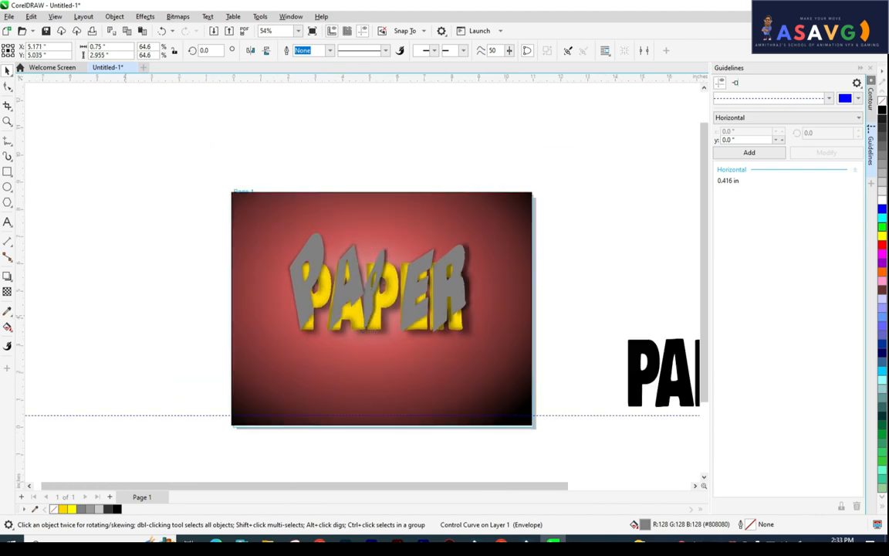
{"action": "key", "text": "Escape"}
Step: Delete the spare black PAPER lettering beside the page
{"action": "scroll", "coordinate": [370, 329], "scroll_direction": "down", "scroll_amount": 2}
{"action": "left_click_drag", "start_coordinate": [370, 329], "coordinate": [272, 316]}
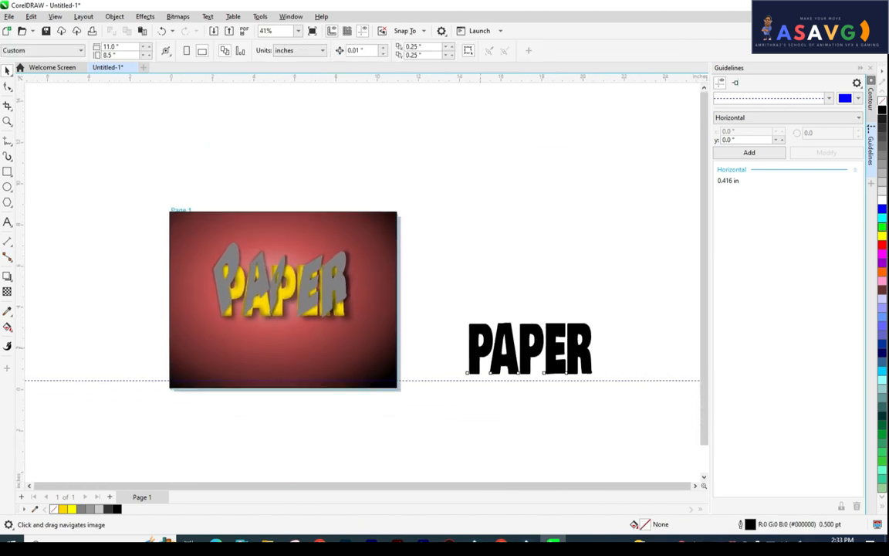
{"action": "left_click", "coordinate": [531, 349]}
{"action": "key", "text": "Delete"}
{"action": "scroll", "coordinate": [193, 249], "scroll_direction": "up", "scroll_amount": 2}
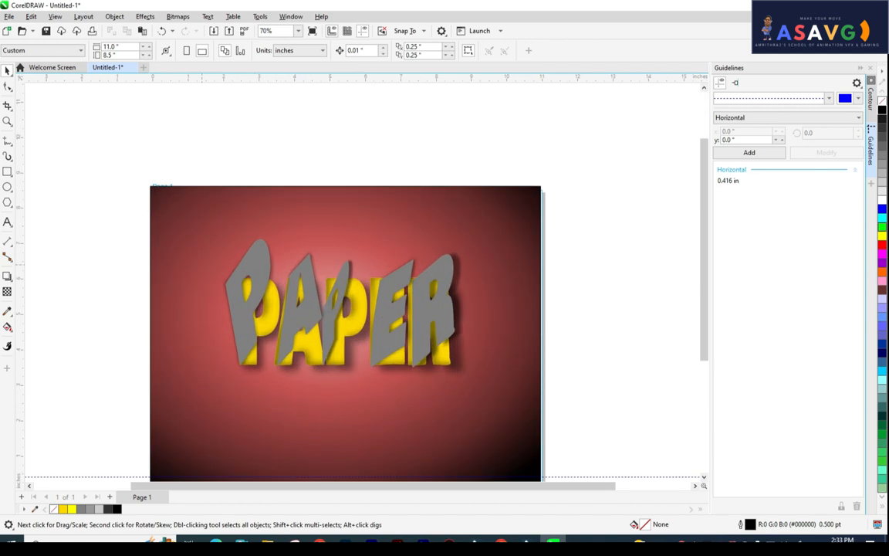
Step: Fill the first grey P and the grey A with purple
{"action": "left_click_drag", "start_coordinate": [306, 306], "coordinate": [366, 208]}
{"action": "scroll", "coordinate": [366, 208], "scroll_direction": "up", "scroll_amount": 1}
{"action": "left_click_drag", "start_coordinate": [471, 213], "coordinate": [420, 228]}
{"action": "scroll", "coordinate": [420, 228], "scroll_direction": "down", "scroll_amount": 1}
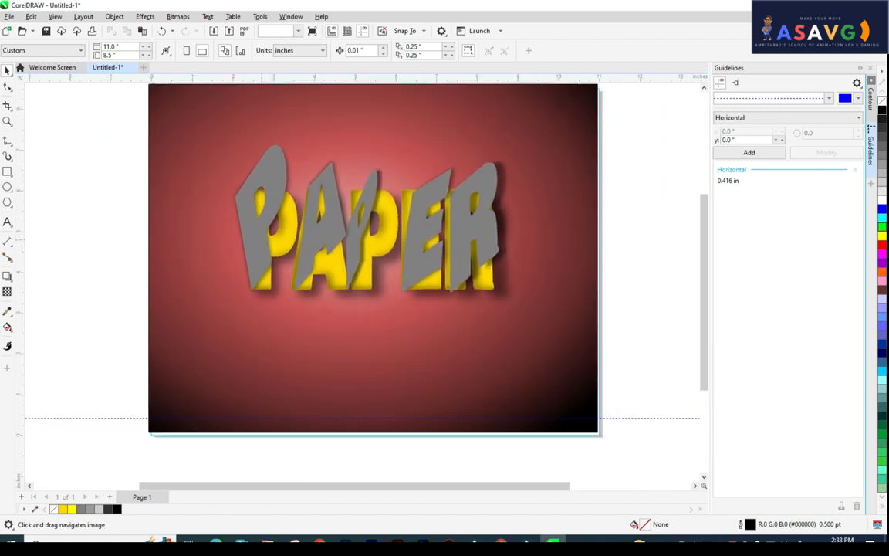
{"action": "left_click", "coordinate": [249, 281]}
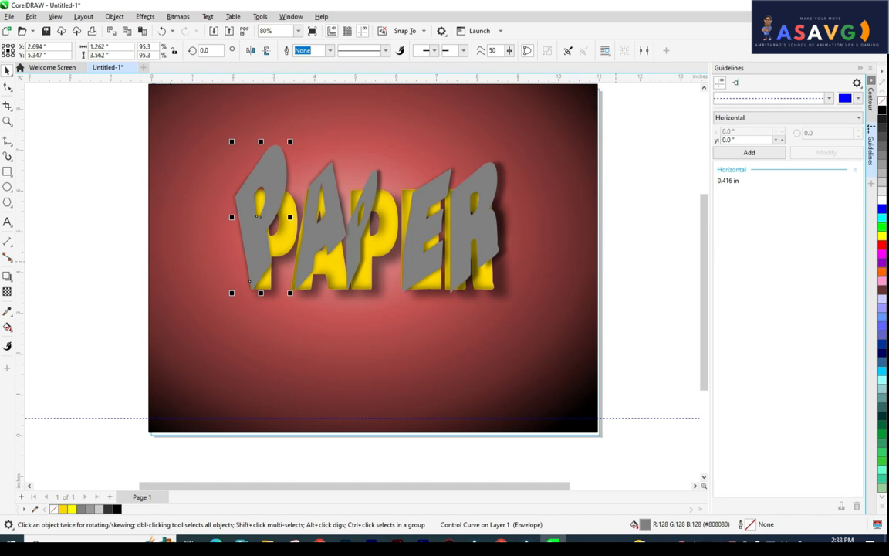
{"action": "left_click", "coordinate": [882, 263]}
{"action": "left_click", "coordinate": [318, 222]}
{"action": "left_click", "coordinate": [882, 263]}
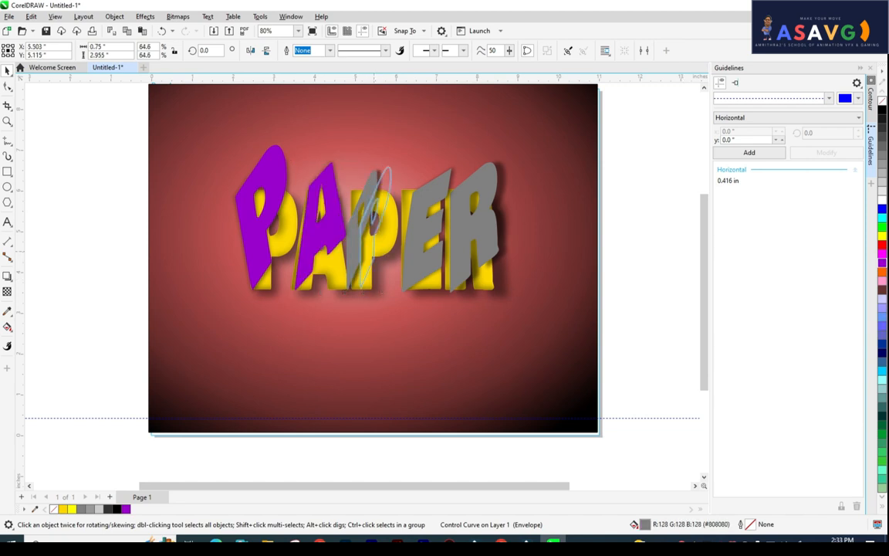
Step: Shift the second P to about X 5.33 in, Y 5.09 in and fill it with the same purple
{"action": "left_click", "coordinate": [374, 239]}
{"action": "left_click_drag", "start_coordinate": [373, 251], "coordinate": [366, 253]}
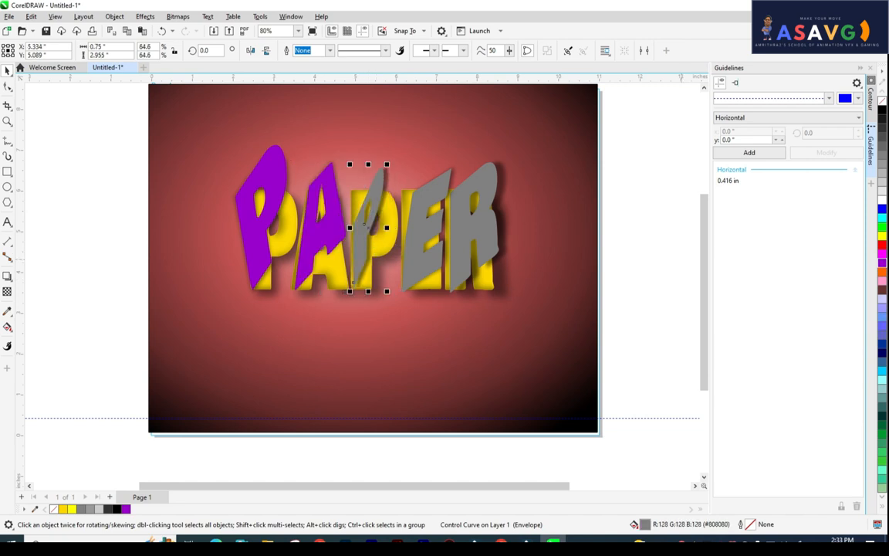
{"action": "key", "text": "ctrl+r"}
Step: Fill the grey E with purple and reposition it over the yellow E
{"action": "left_click", "coordinate": [466, 282]}
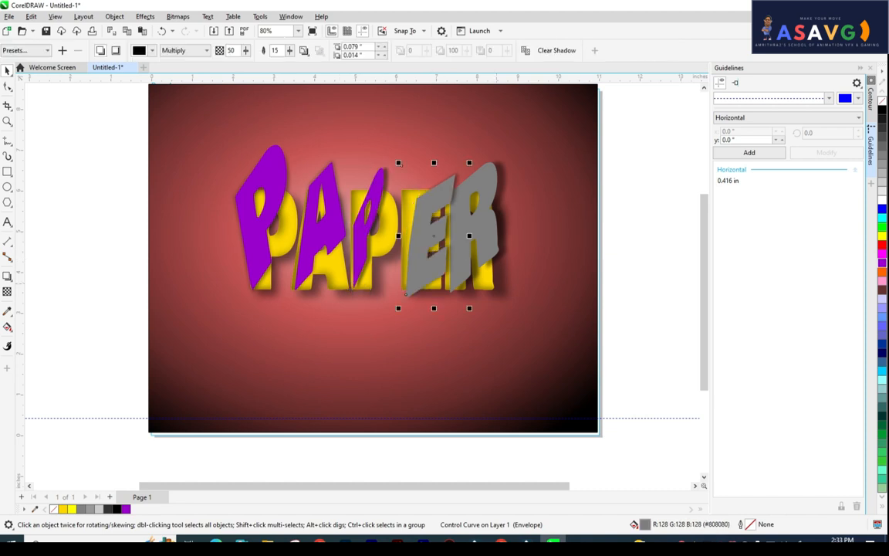
{"action": "left_click", "coordinate": [430, 241]}
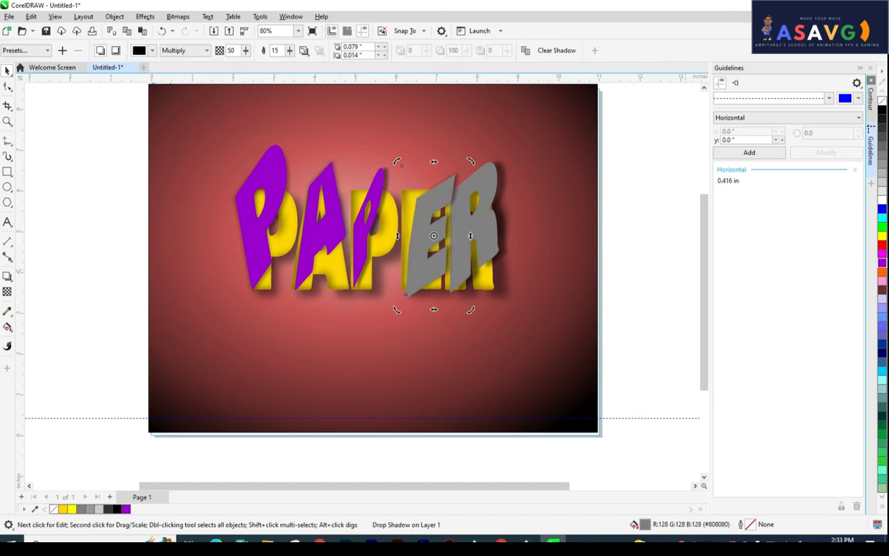
{"action": "left_click", "coordinate": [882, 254]}
{"action": "left_click_drag", "start_coordinate": [431, 255], "coordinate": [416, 238]}
{"action": "left_click", "coordinate": [417, 252]}
{"action": "left_click", "coordinate": [882, 262]}
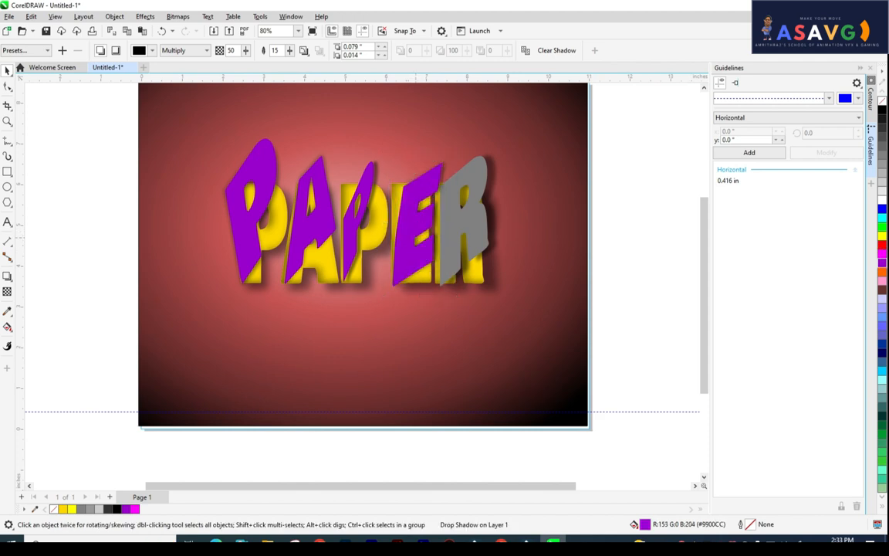
Step: Fill the grey R with purple and clear the selection
{"action": "left_click", "coordinate": [462, 197]}
{"action": "left_click", "coordinate": [882, 263]}
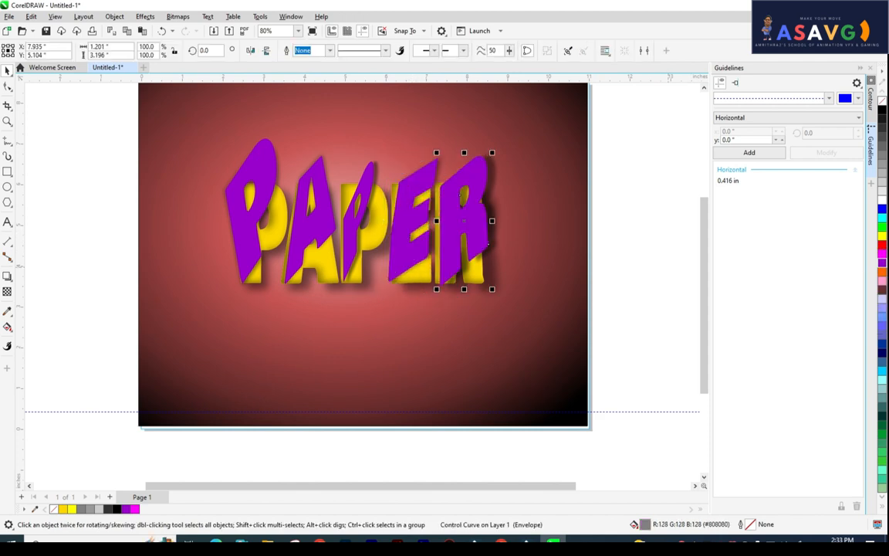
{"action": "scroll", "coordinate": [610, 247], "scroll_direction": "down", "scroll_amount": 1}
{"action": "left_click_drag", "start_coordinate": [609, 247], "coordinate": [618, 250]}
{"action": "left_click", "coordinate": [617, 250]}
Step: Enlarge the purple A to about 1.36 by 3.4 in and centre it at about X 4.17 in, Y 5.28 in
{"action": "scroll", "coordinate": [391, 221], "scroll_direction": "up", "scroll_amount": 1}
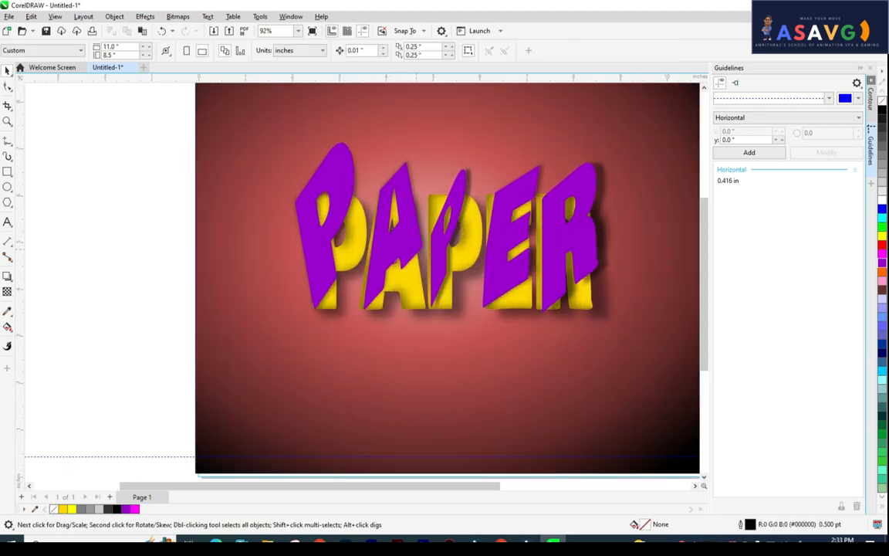
{"action": "scroll", "coordinate": [413, 249], "scroll_direction": "up", "scroll_amount": 1}
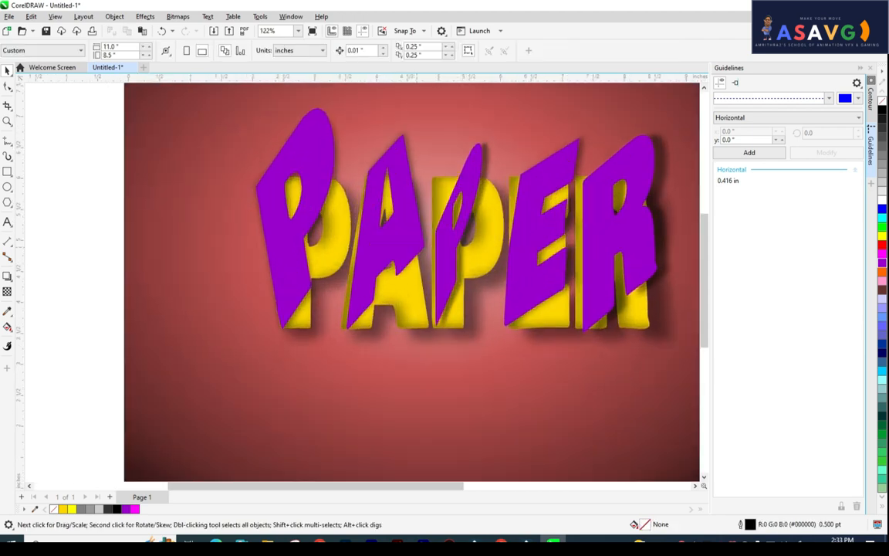
{"action": "left_click", "coordinate": [405, 264]}
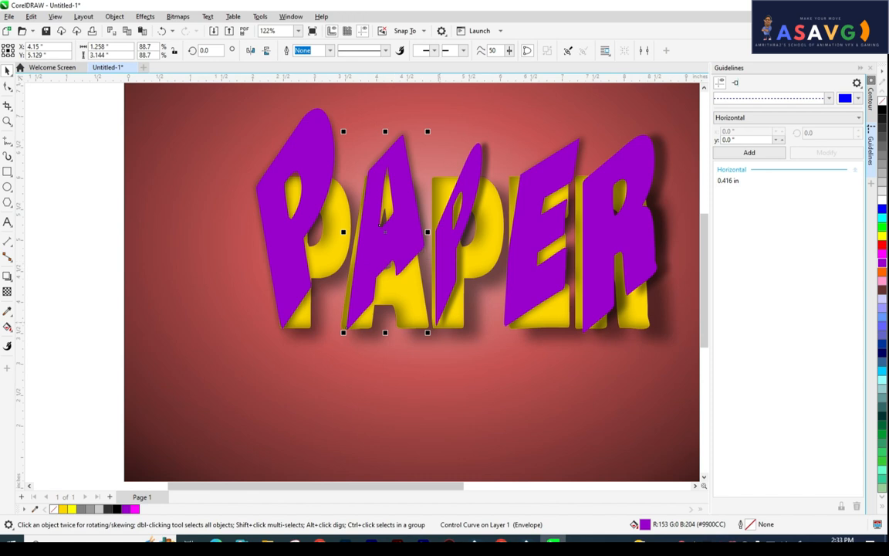
{"action": "left_click_drag", "start_coordinate": [427, 332], "coordinate": [435, 349]}
{"action": "left_click_drag", "start_coordinate": [406, 264], "coordinate": [407, 249]}
{"action": "left_click_drag", "start_coordinate": [385, 218], "coordinate": [384, 220]}
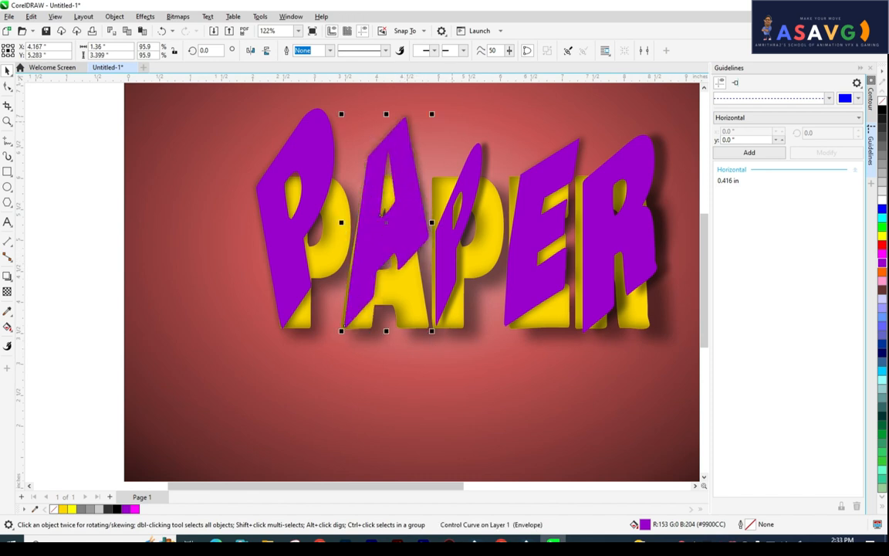
Step: Nudge the purple E so it is centred at about X 6.73 in, Y 5.14 in
{"action": "scroll", "coordinate": [381, 216], "scroll_direction": "down", "scroll_amount": 1}
{"action": "left_click", "coordinate": [494, 231]}
{"action": "mouse_move", "coordinate": [475, 289]}
{"action": "left_mouse_down"}
{"action": "mouse_move", "coordinate": [487, 295]}
{"action": "mouse_move", "coordinate": [478, 288]}
{"action": "left_mouse_up"}
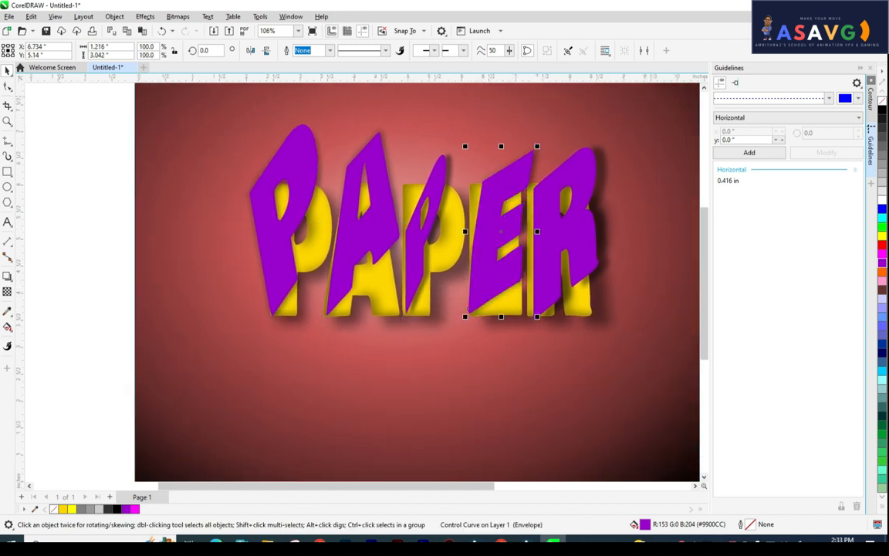
Step: Reshape the purple E with the Envelope tool, shifting its corner nodes leftward to open a gap before the R
{"action": "left_click", "coordinate": [7, 275]}
{"action": "left_click", "coordinate": [39, 321]}
{"action": "left_click_drag", "start_coordinate": [482, 182], "coordinate": [469, 182]}
{"action": "left_click_drag", "start_coordinate": [469, 314], "coordinate": [471, 314]}
{"action": "left_click_drag", "start_coordinate": [523, 281], "coordinate": [514, 282]}
{"action": "left_click_drag", "start_coordinate": [520, 215], "coordinate": [521, 215]}
{"action": "left_click_drag", "start_coordinate": [522, 150], "coordinate": [508, 150]}
{"action": "left_click_drag", "start_coordinate": [455, 182], "coordinate": [473, 182]}
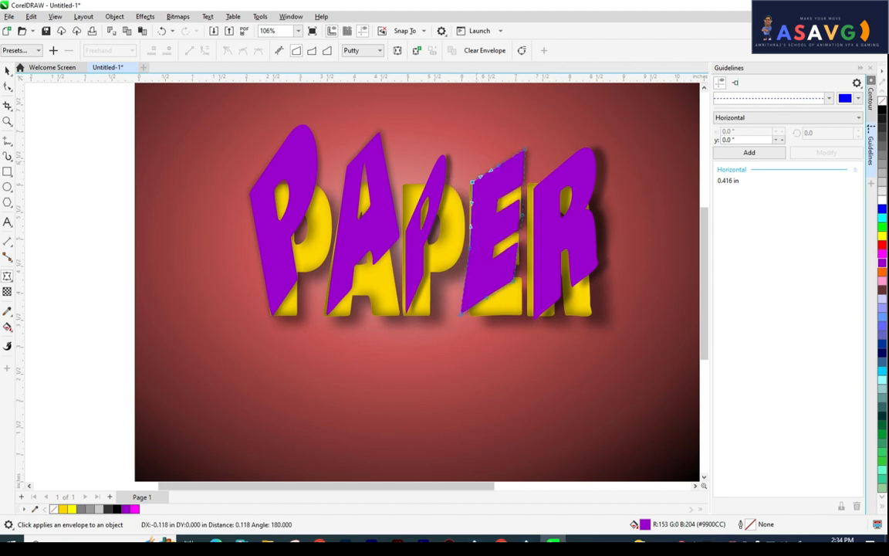
Step: Adjust the purple R's straight-line envelope by shifting its left-hand corners slightly outward, and undo the inward pull on its lower-right corner
{"action": "left_click", "coordinate": [551, 218]}
{"action": "left_click_drag", "start_coordinate": [533, 320], "coordinate": [527, 319]}
{"action": "left_click_drag", "start_coordinate": [535, 187], "coordinate": [529, 187]}
{"action": "left_click_drag", "start_coordinate": [592, 266], "coordinate": [574, 266]}
{"action": "mouse_move", "coordinate": [510, 320]}
{"action": "left_mouse_down"}
{"action": "mouse_move", "coordinate": [537, 308]}
{"action": "mouse_move", "coordinate": [527, 315]}
{"action": "left_mouse_up"}
{"action": "left_click_drag", "start_coordinate": [592, 267], "coordinate": [564, 267]}
{"action": "key", "text": "ctrl+z"}
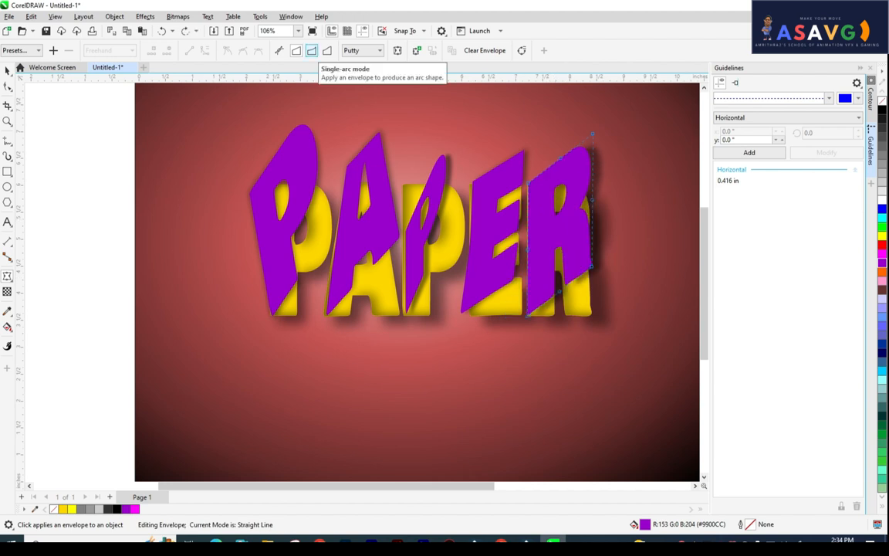
Step: Bend the purple R with a single-arc envelope by pulling its lower-right corner outward
{"action": "left_click", "coordinate": [311, 51]}
{"action": "left_click_drag", "start_coordinate": [592, 266], "coordinate": [635, 266]}
{"action": "key", "text": "Escape"}
{"action": "left_click", "coordinate": [552, 225]}
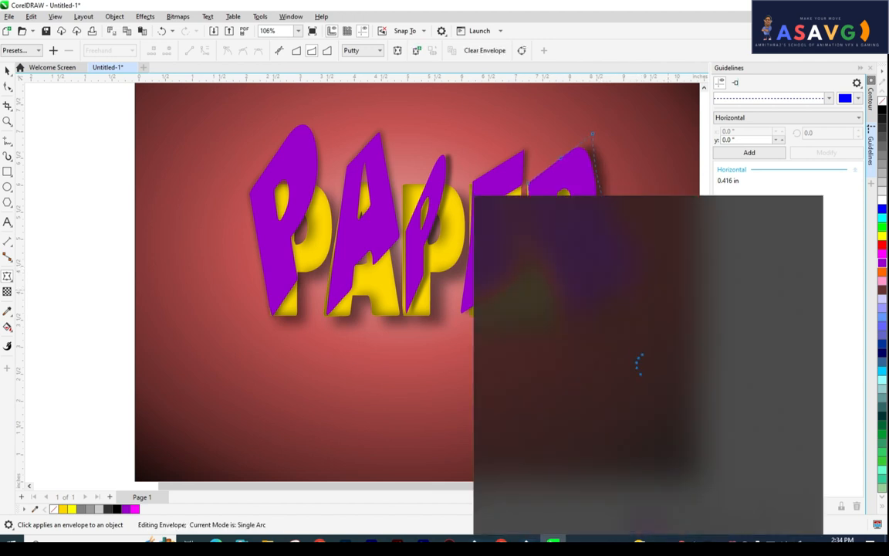
Step: Try bending the purple A with a double-arc envelope, then restore its lower-left corner and shape
{"action": "left_click", "coordinate": [378, 231]}
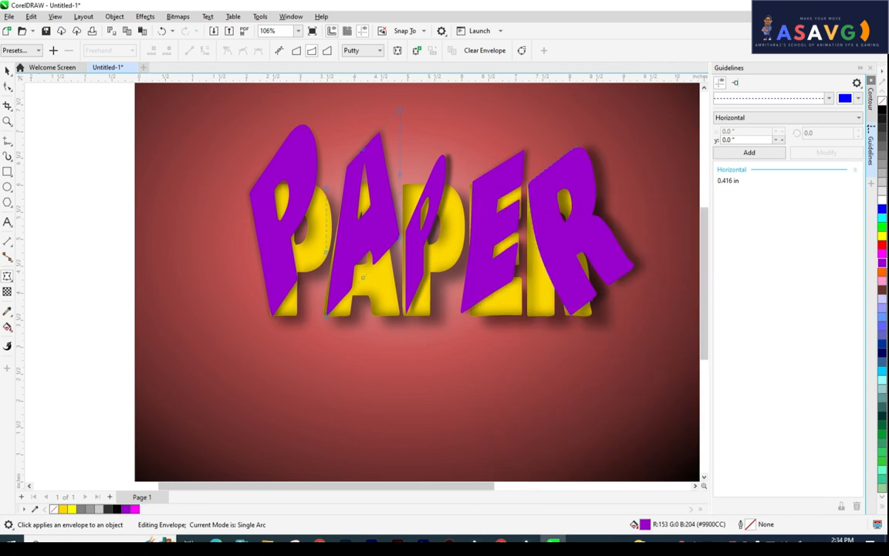
{"action": "left_click", "coordinate": [327, 51]}
{"action": "left_click_drag", "start_coordinate": [399, 174], "coordinate": [417, 174]}
{"action": "left_click_drag", "start_coordinate": [326, 315], "coordinate": [358, 314]}
{"action": "key", "text": "Escape"}
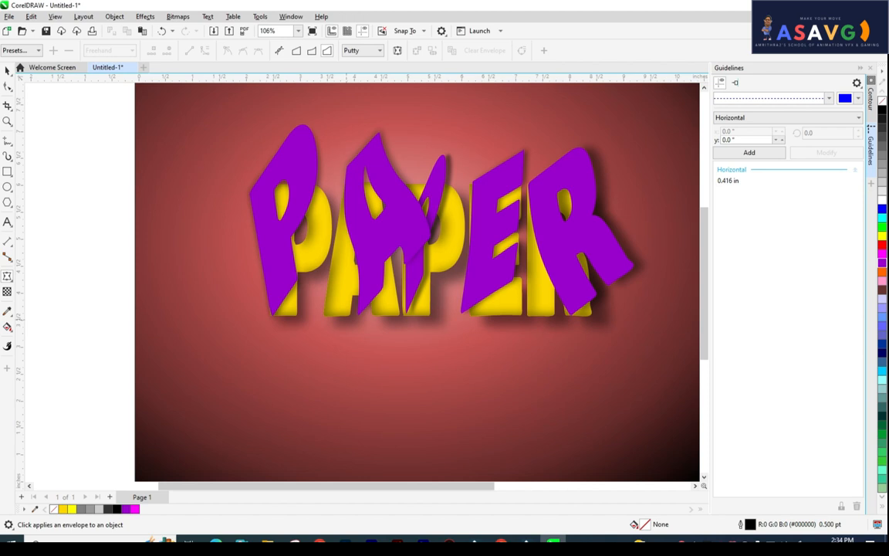
{"action": "left_click", "coordinate": [371, 284]}
{"action": "left_click_drag", "start_coordinate": [358, 315], "coordinate": [328, 315]}
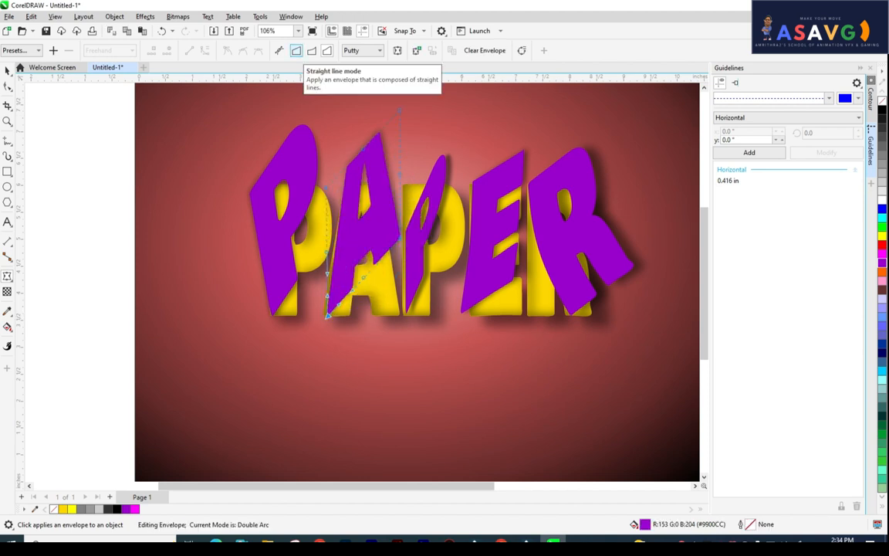
Step: Try slanting the purple A by moving its upper-right envelope corner about 0.5 in outward in straight-line mode, and undo it
{"action": "left_click", "coordinate": [297, 50]}
{"action": "left_click_drag", "start_coordinate": [399, 110], "coordinate": [425, 109]}
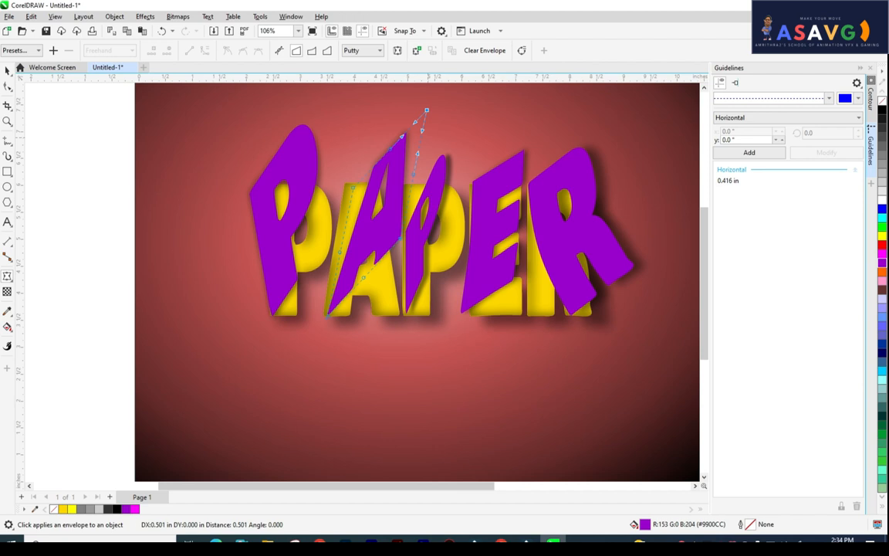
{"action": "key", "text": "ctrl+z"}
Step: Examine the finished PAPER lettering up close and in full-screen preview
{"action": "scroll", "coordinate": [444, 268], "scroll_direction": "down", "scroll_amount": 3}
{"action": "left_click_drag", "start_coordinate": [525, 317], "coordinate": [529, 338]}
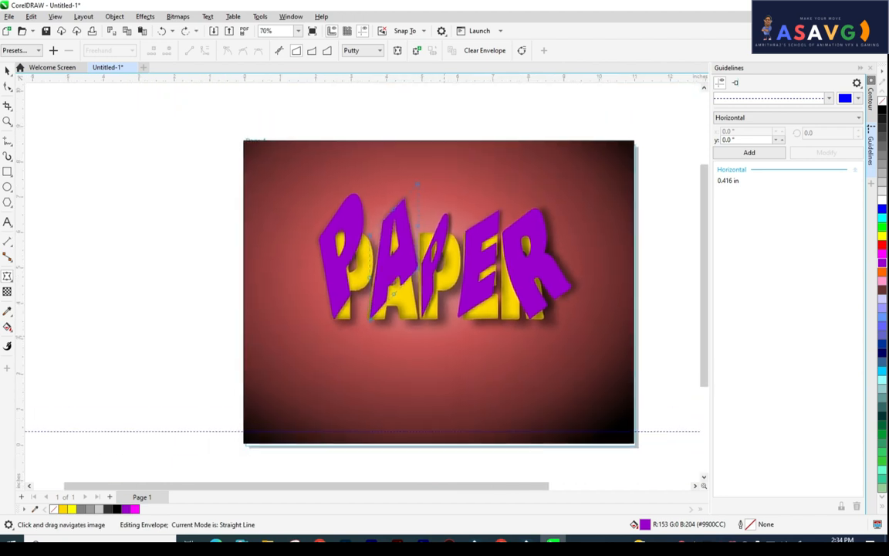
{"action": "scroll", "coordinate": [392, 325], "scroll_direction": "up", "scroll_amount": 4}
{"action": "left_click_drag", "start_coordinate": [463, 309], "coordinate": [395, 324]}
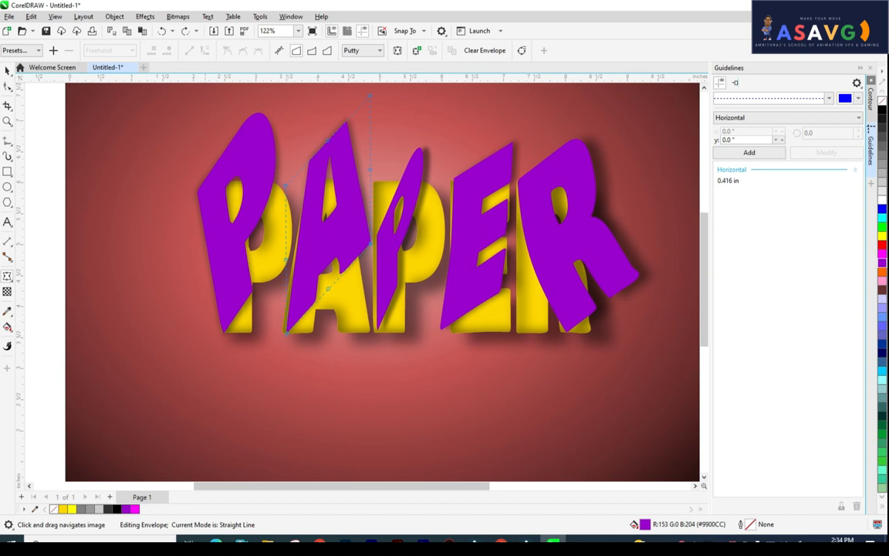
{"action": "left_click", "coordinate": [55, 16]}
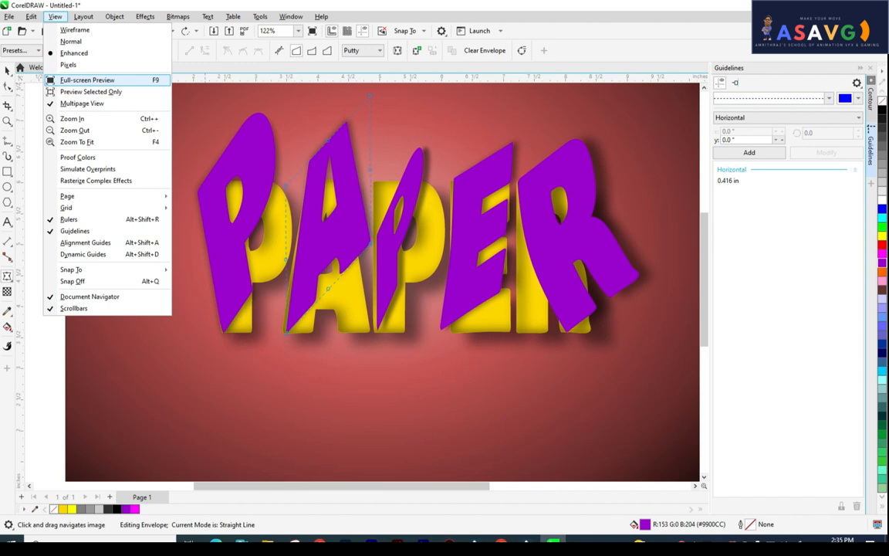
{"action": "left_click", "coordinate": [87, 81]}
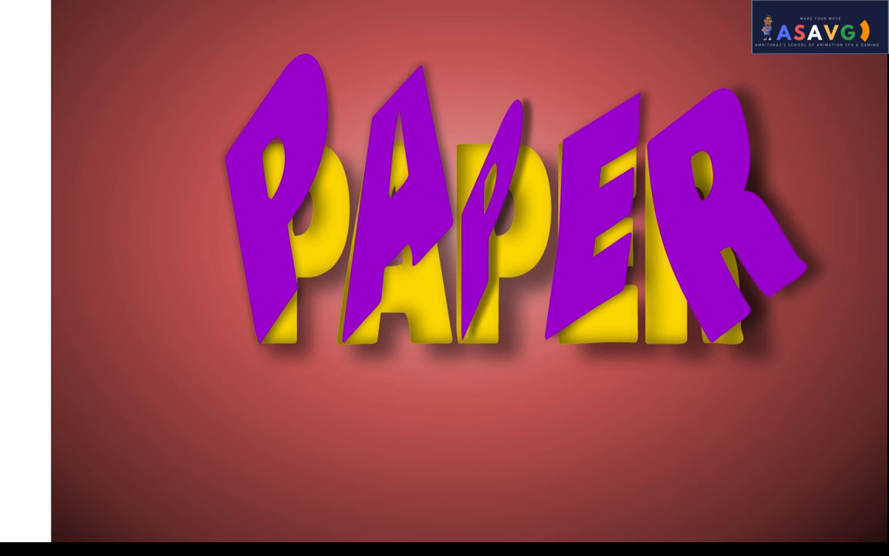
{"action": "key", "text": "Escape"}
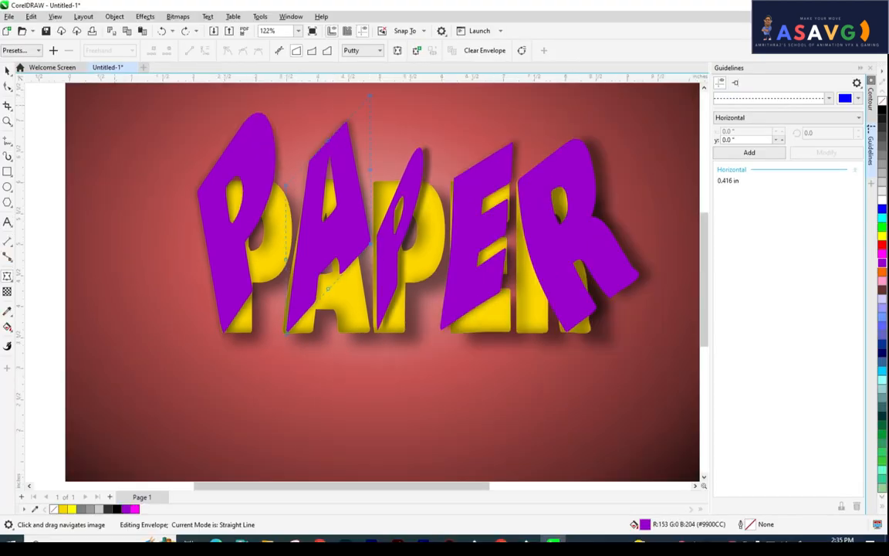
{"action": "left_click_drag", "start_coordinate": [420, 212], "coordinate": [367, 263]}
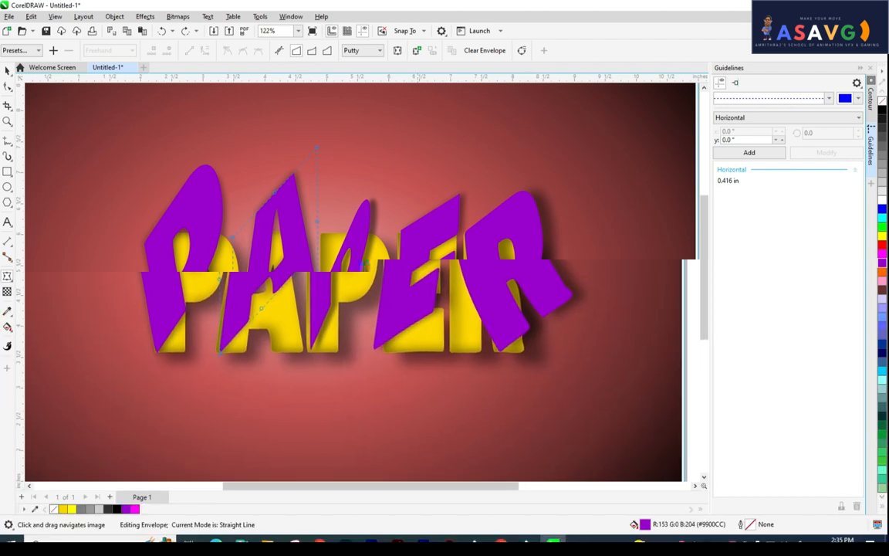